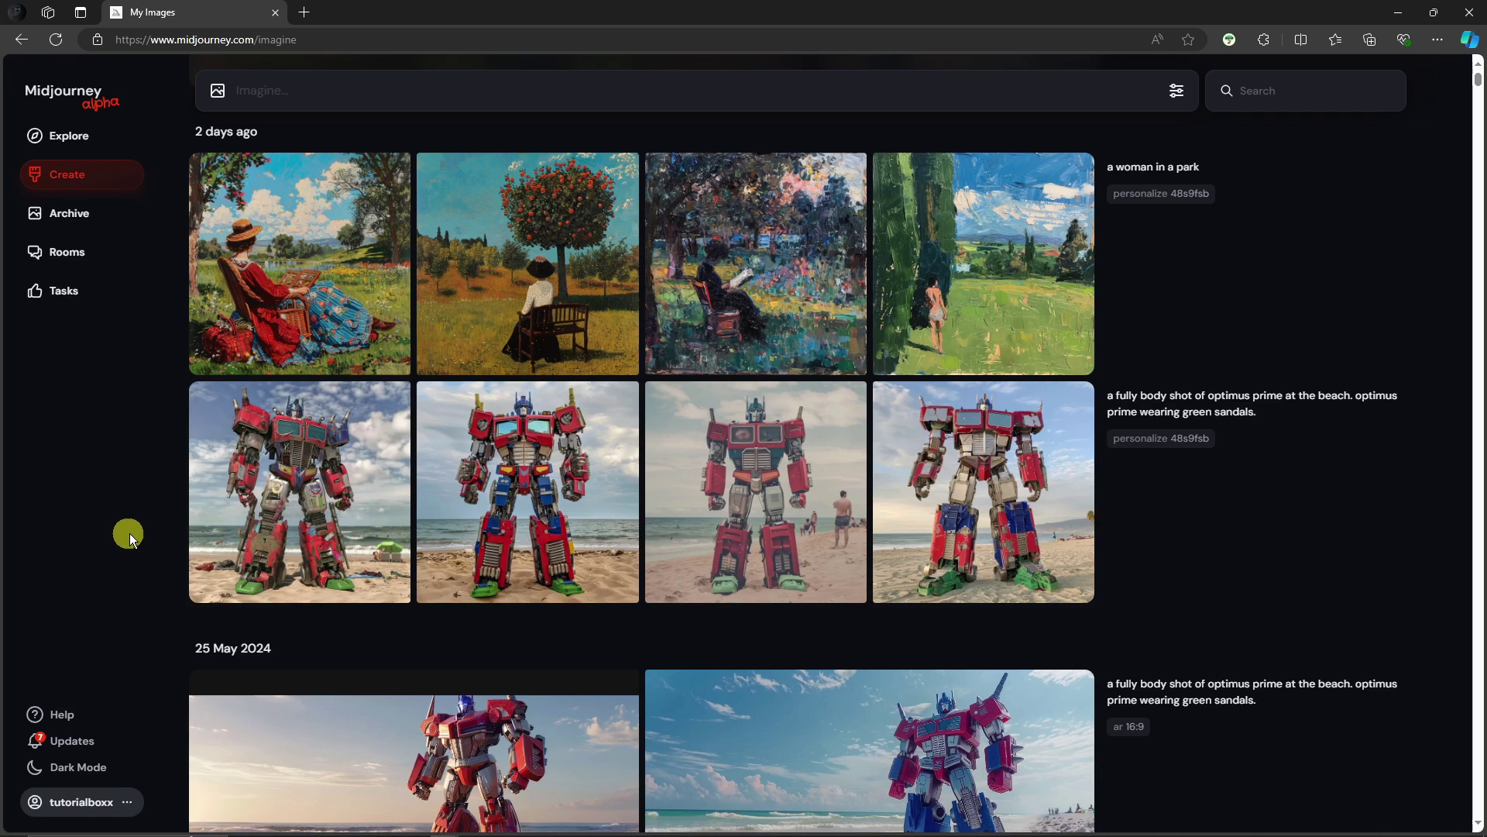
Open the Rank Images task from the Tasks page.
scroll(385, 511, down, 1)
scroll(385, 513, up, 2)
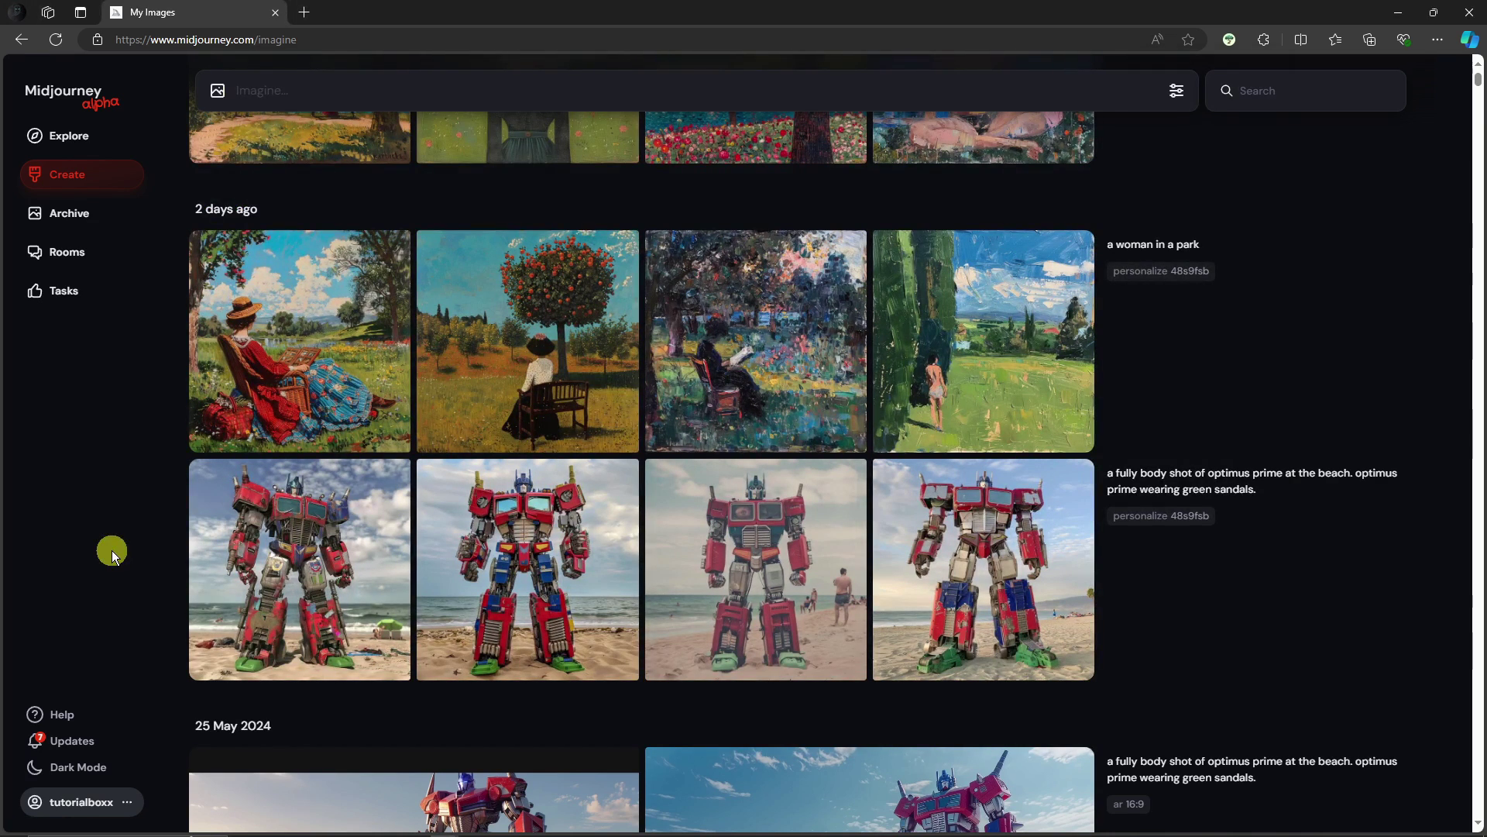
click(62, 302)
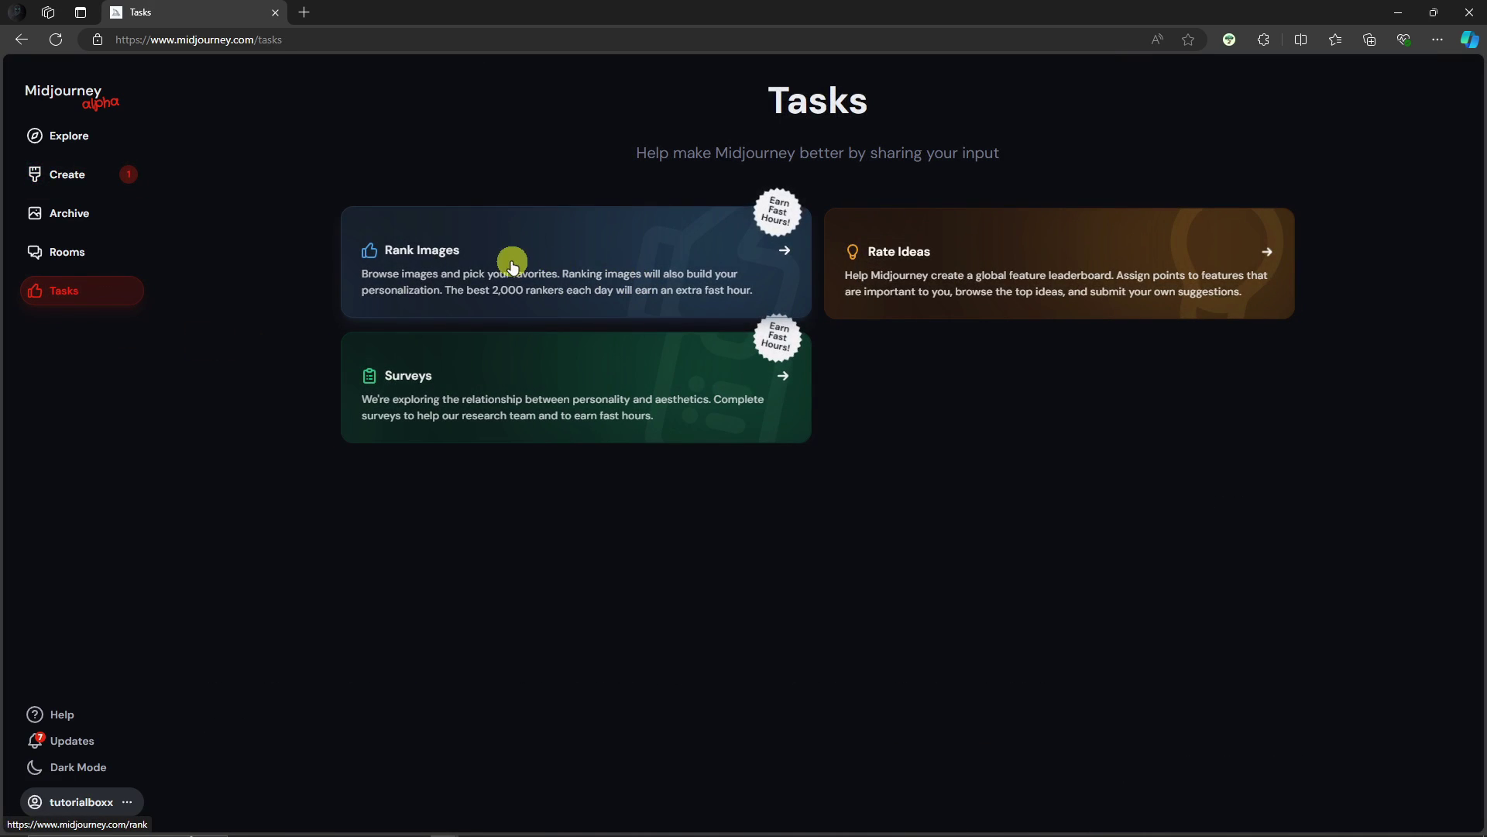
click(584, 269)
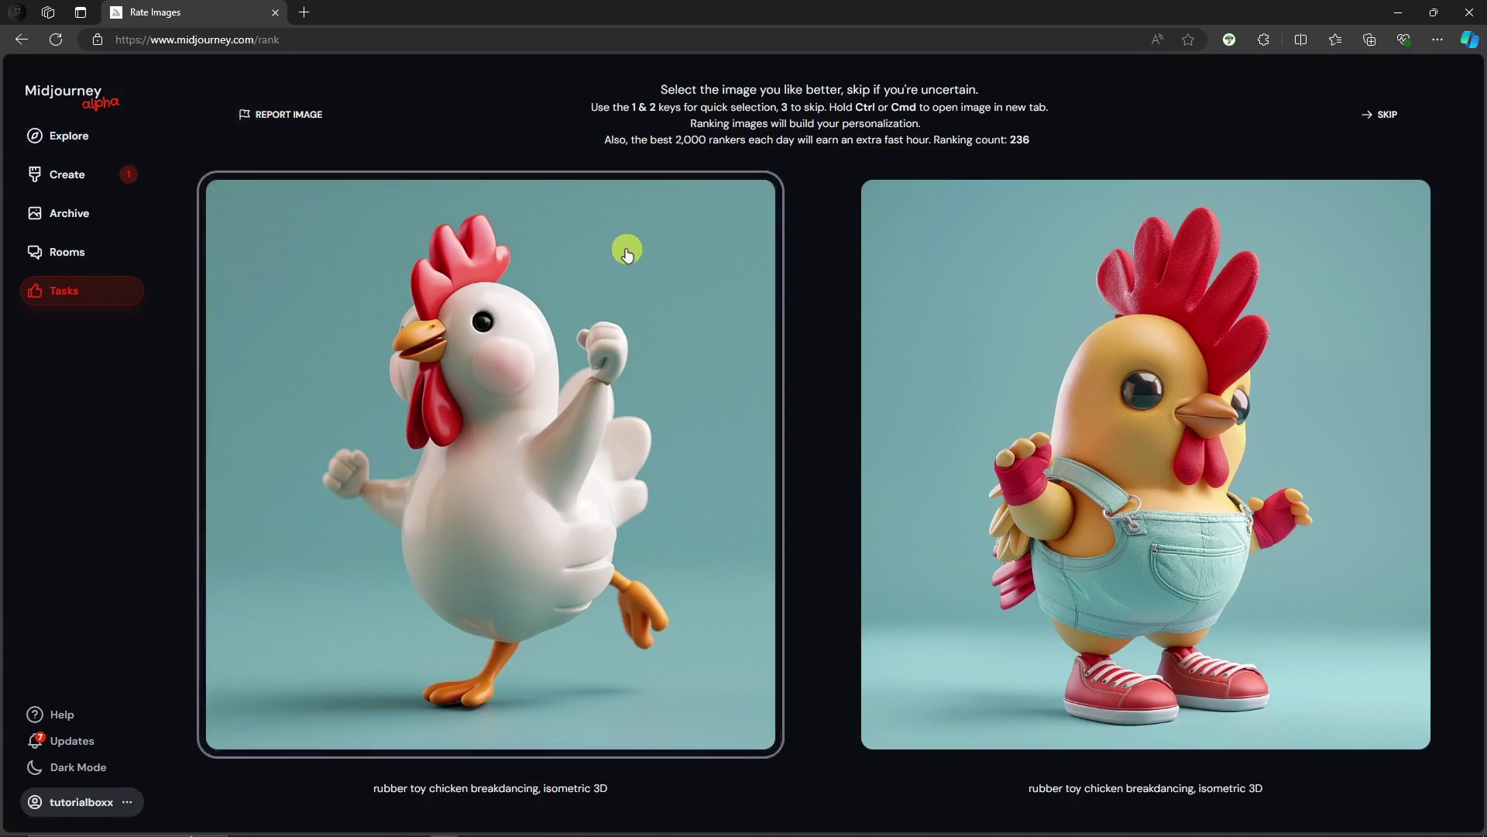
Rank image pairs, choosing the second image and then the left locomotive puzzle image.
key(2)
key(2)
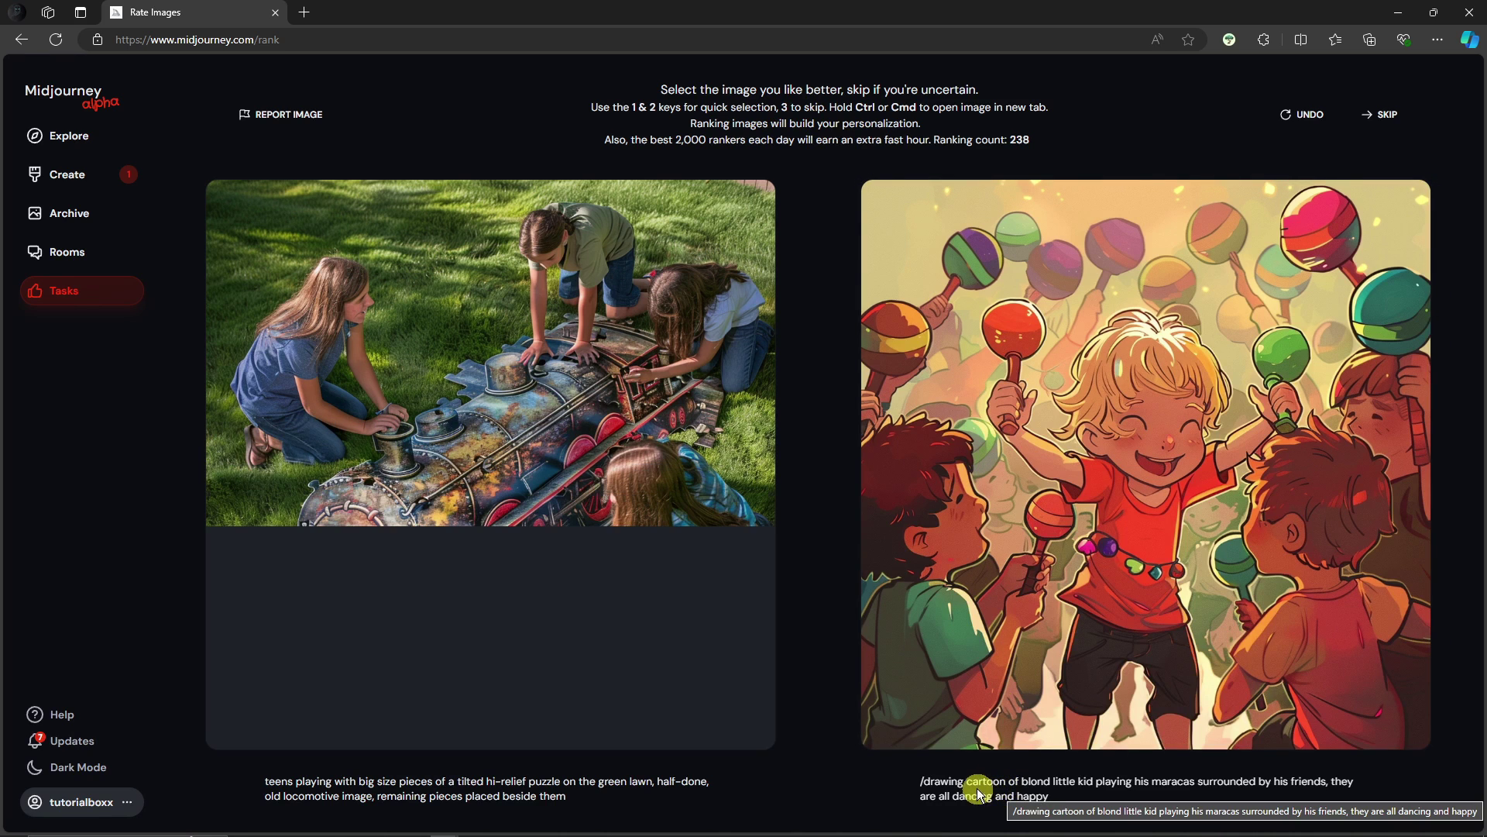
drag(969, 784, 1050, 796)
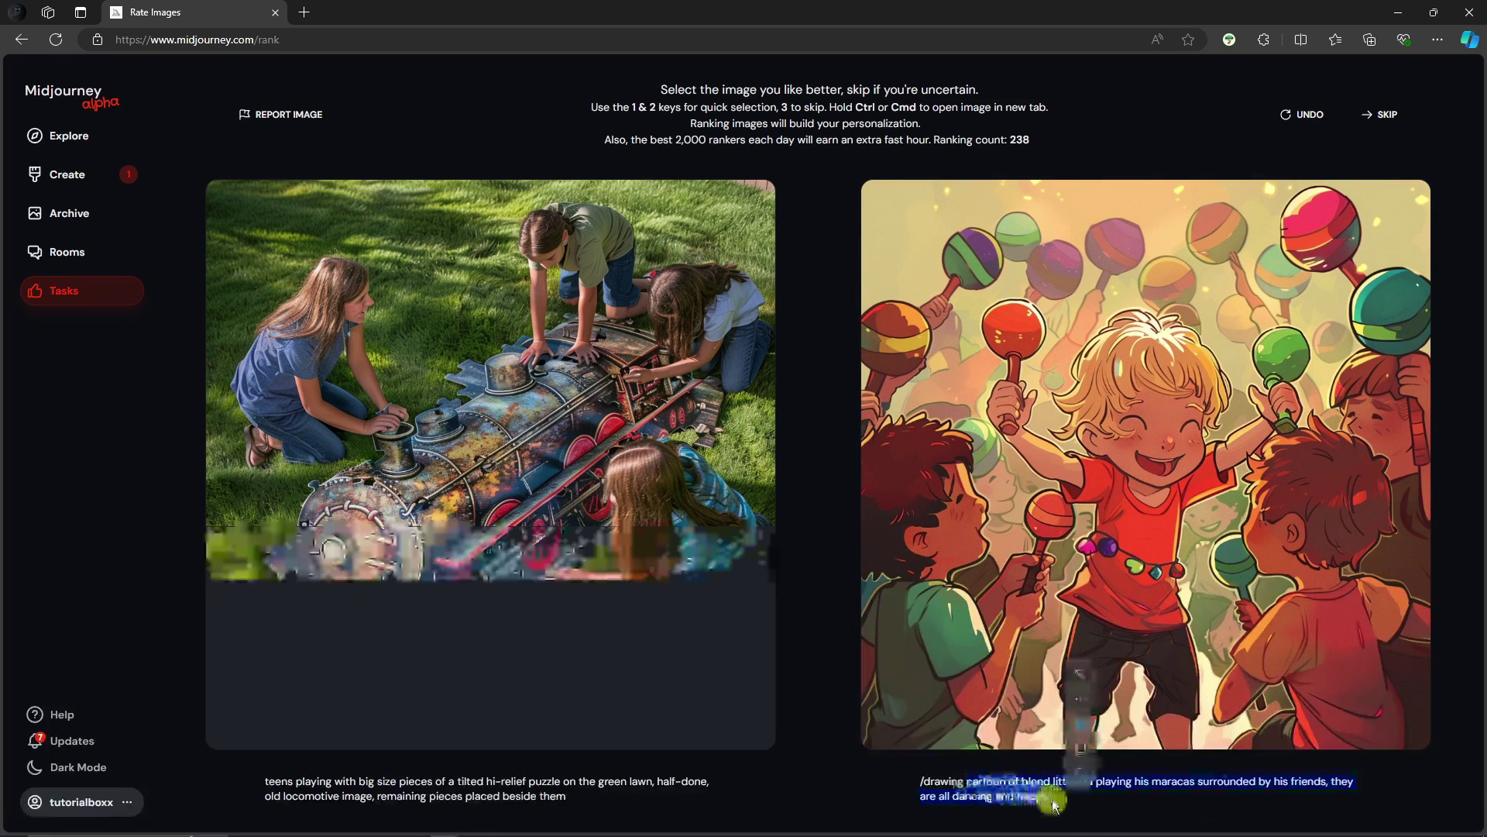
click(811, 736)
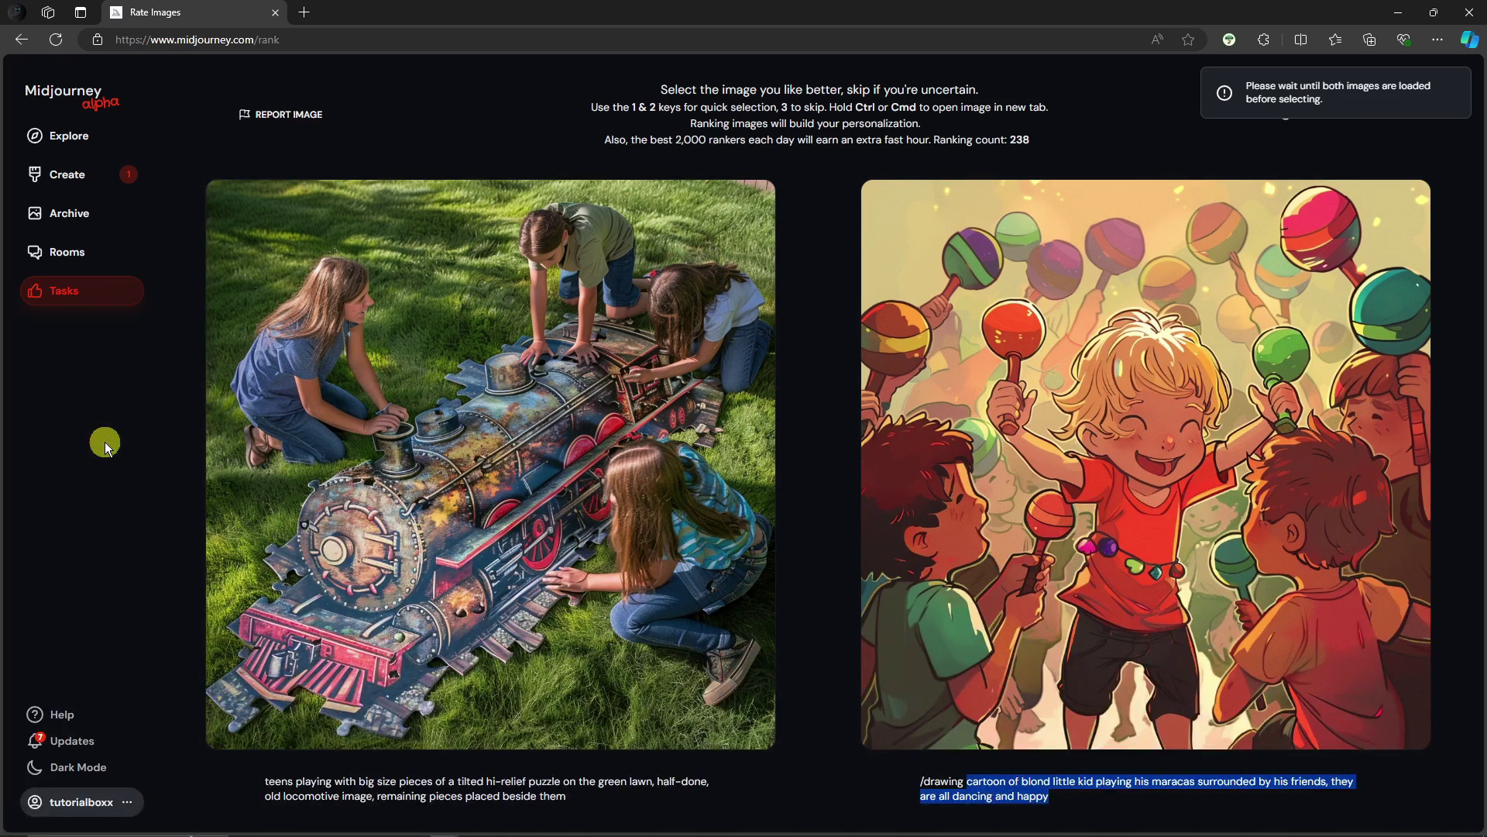
Return to Create and review the 25 May 2024 Optimus Prime beach grids in My Images.
click(99, 174)
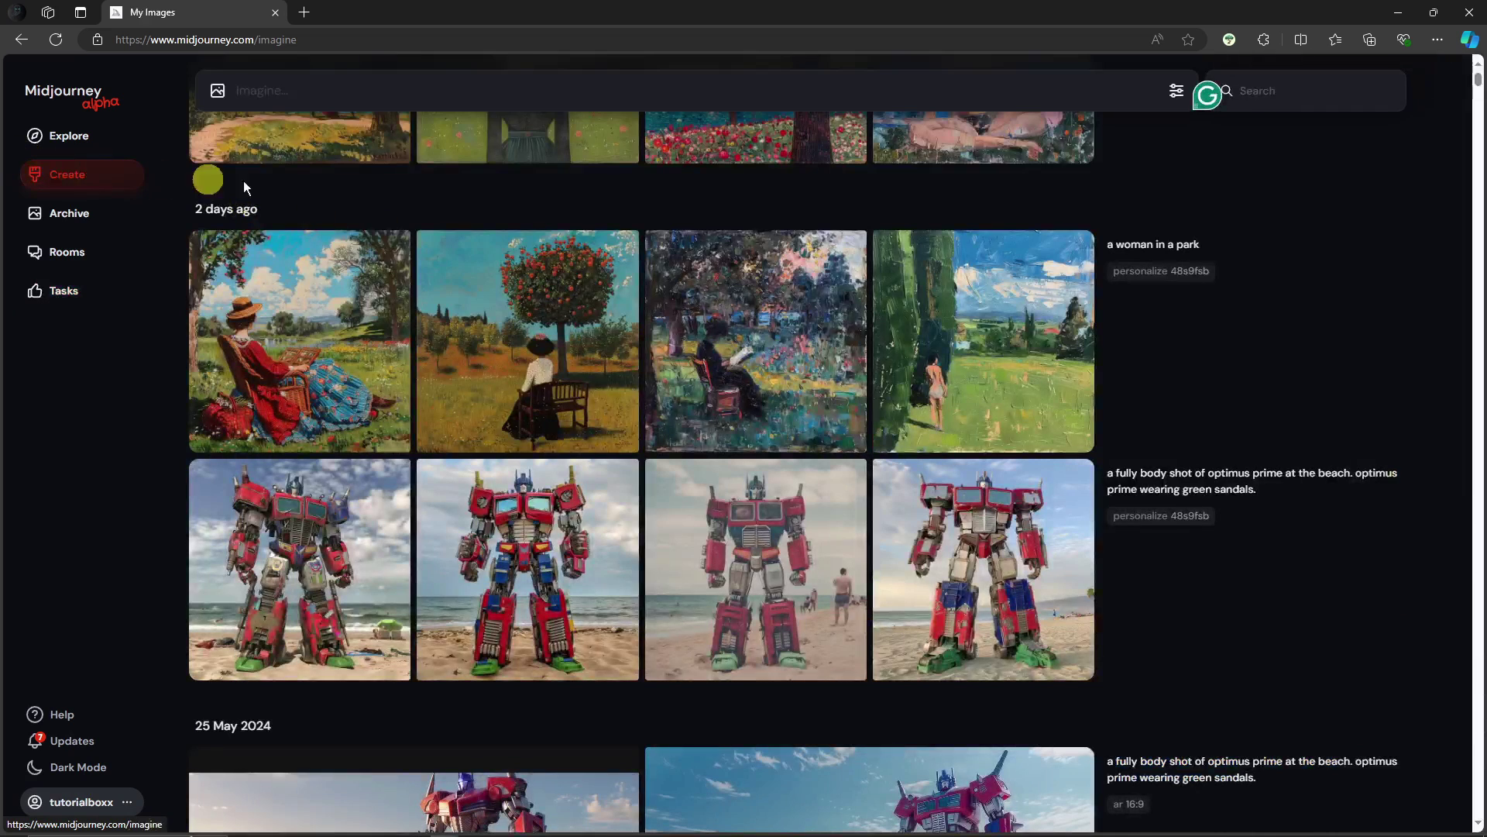
scroll(583, 457, down, 5)
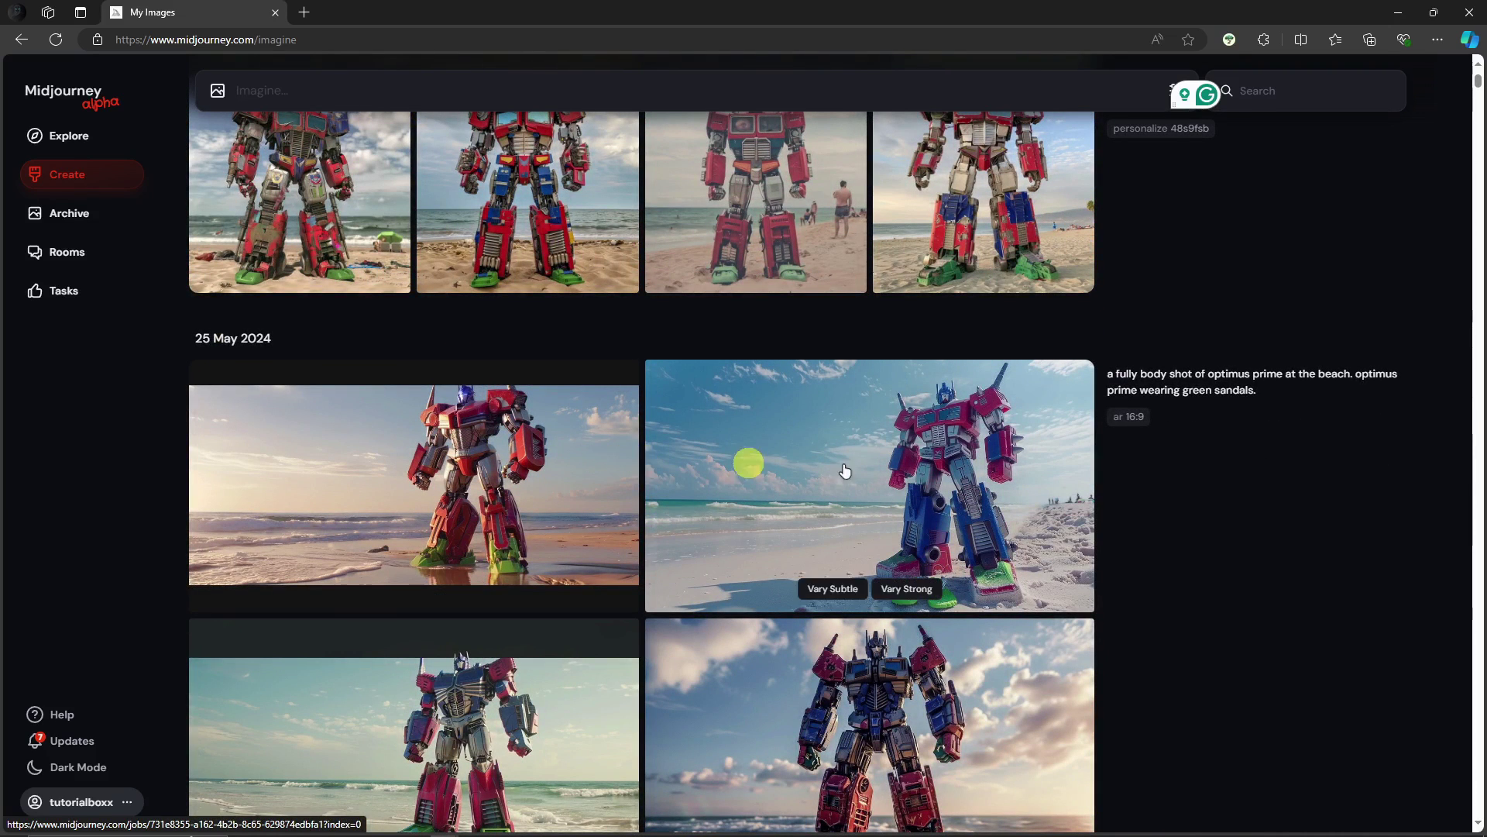
scroll(1113, 537, up, 2)
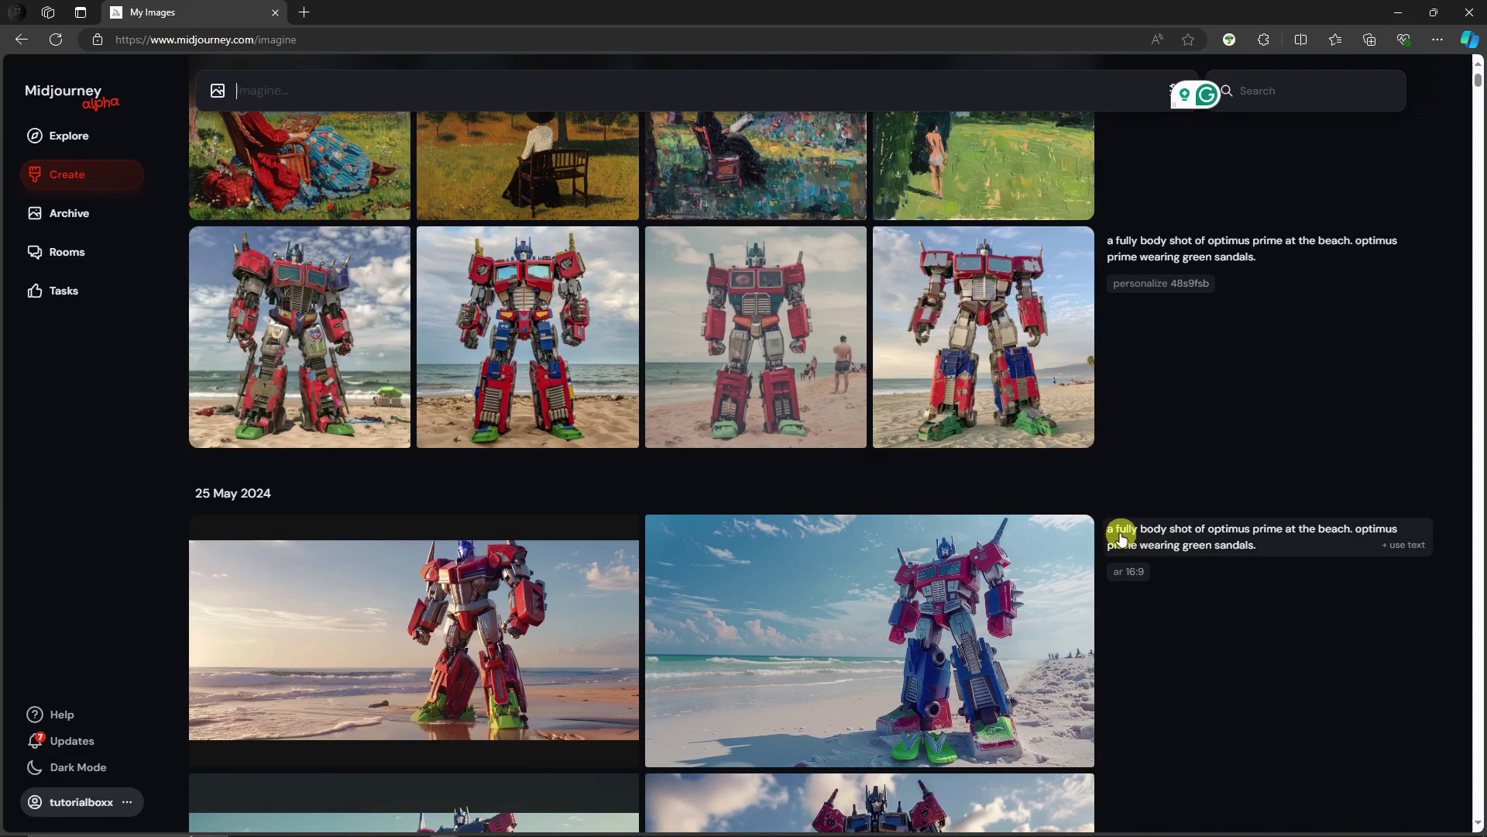
drag(1104, 528, 1278, 548)
click(1346, 618)
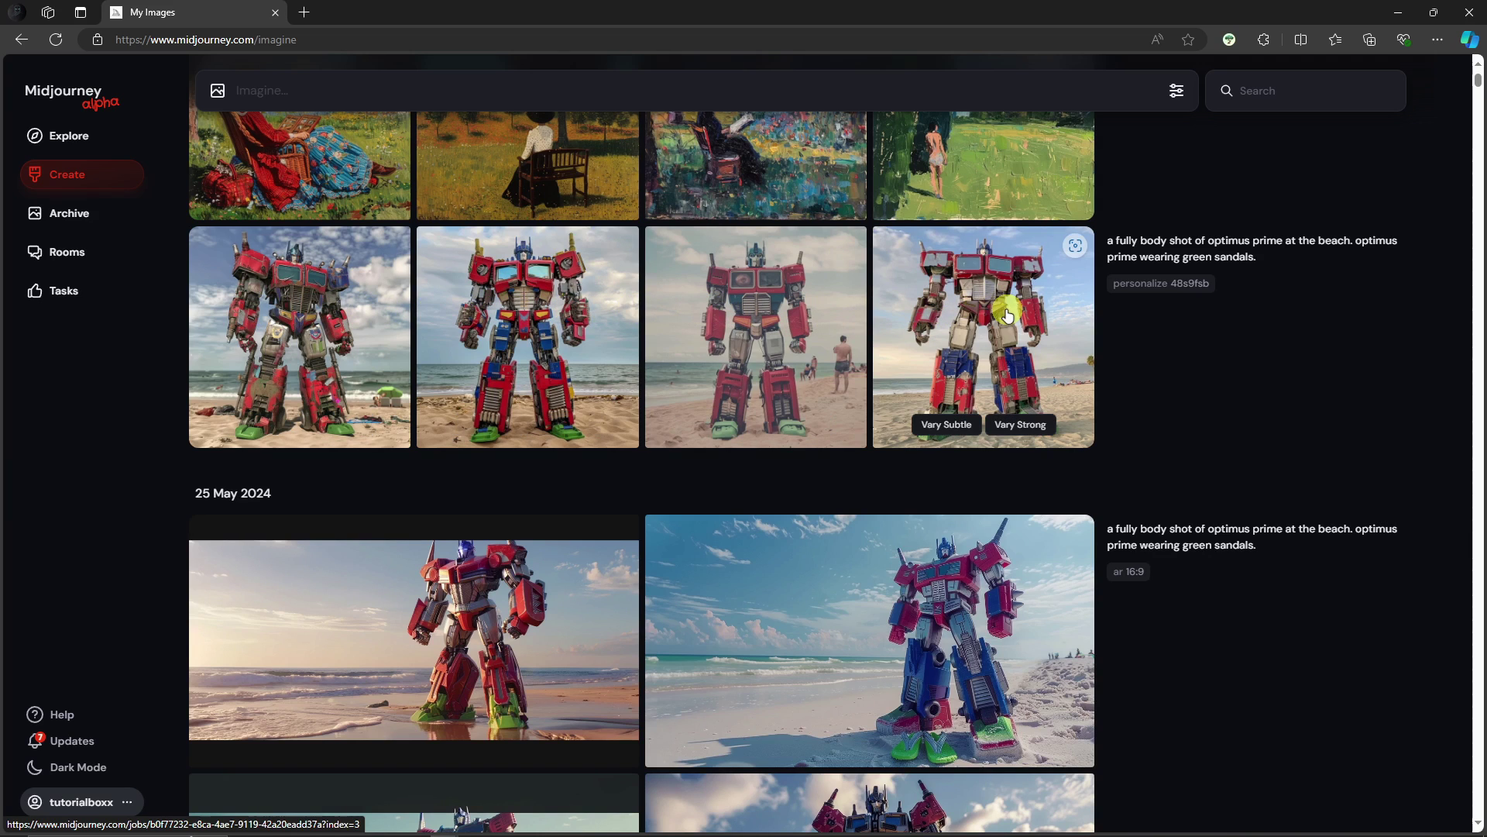
scroll(392, 475, down, 4)
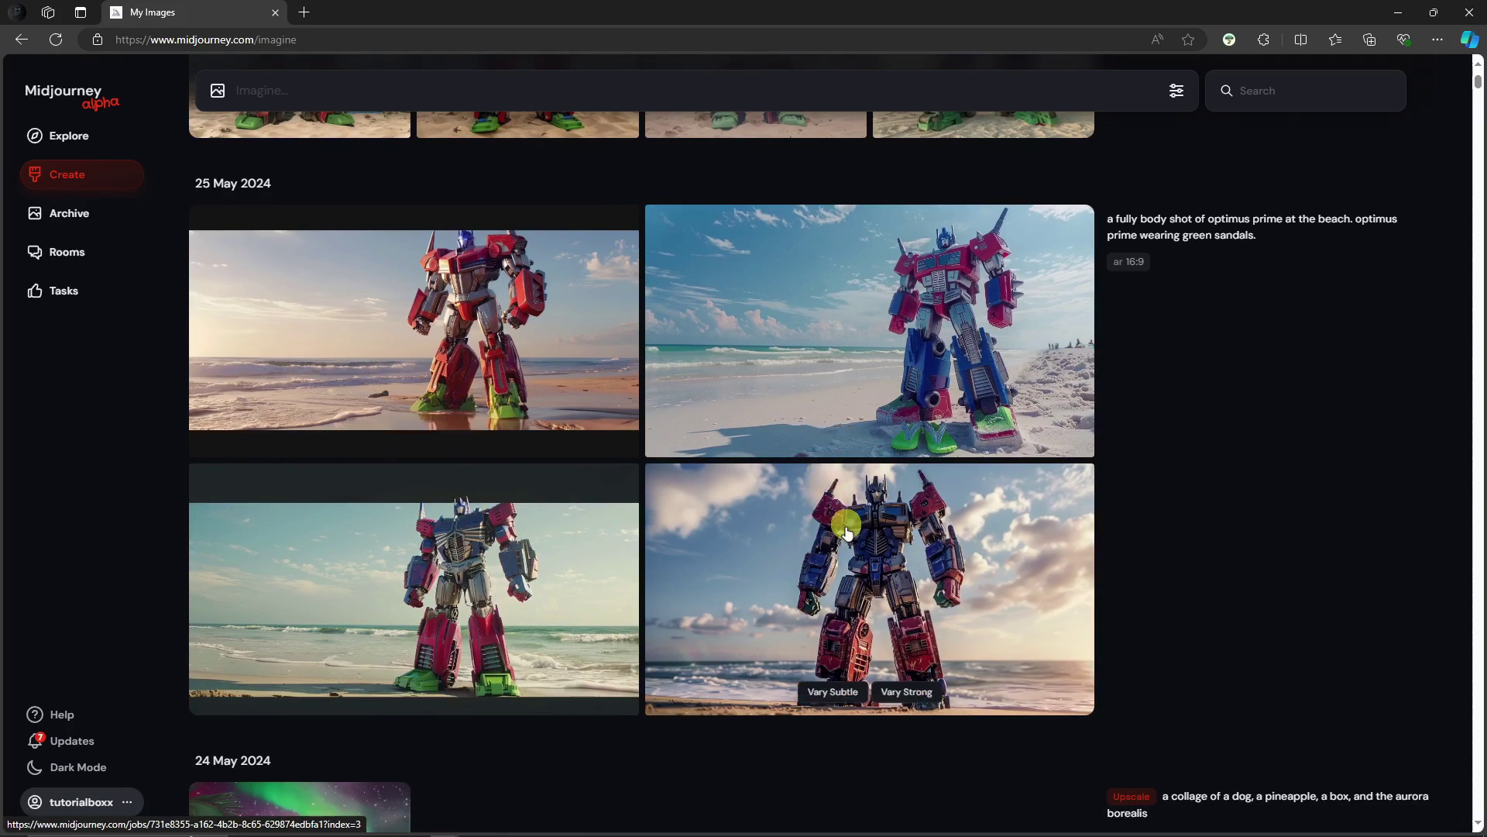
scroll(847, 533, up, 5)
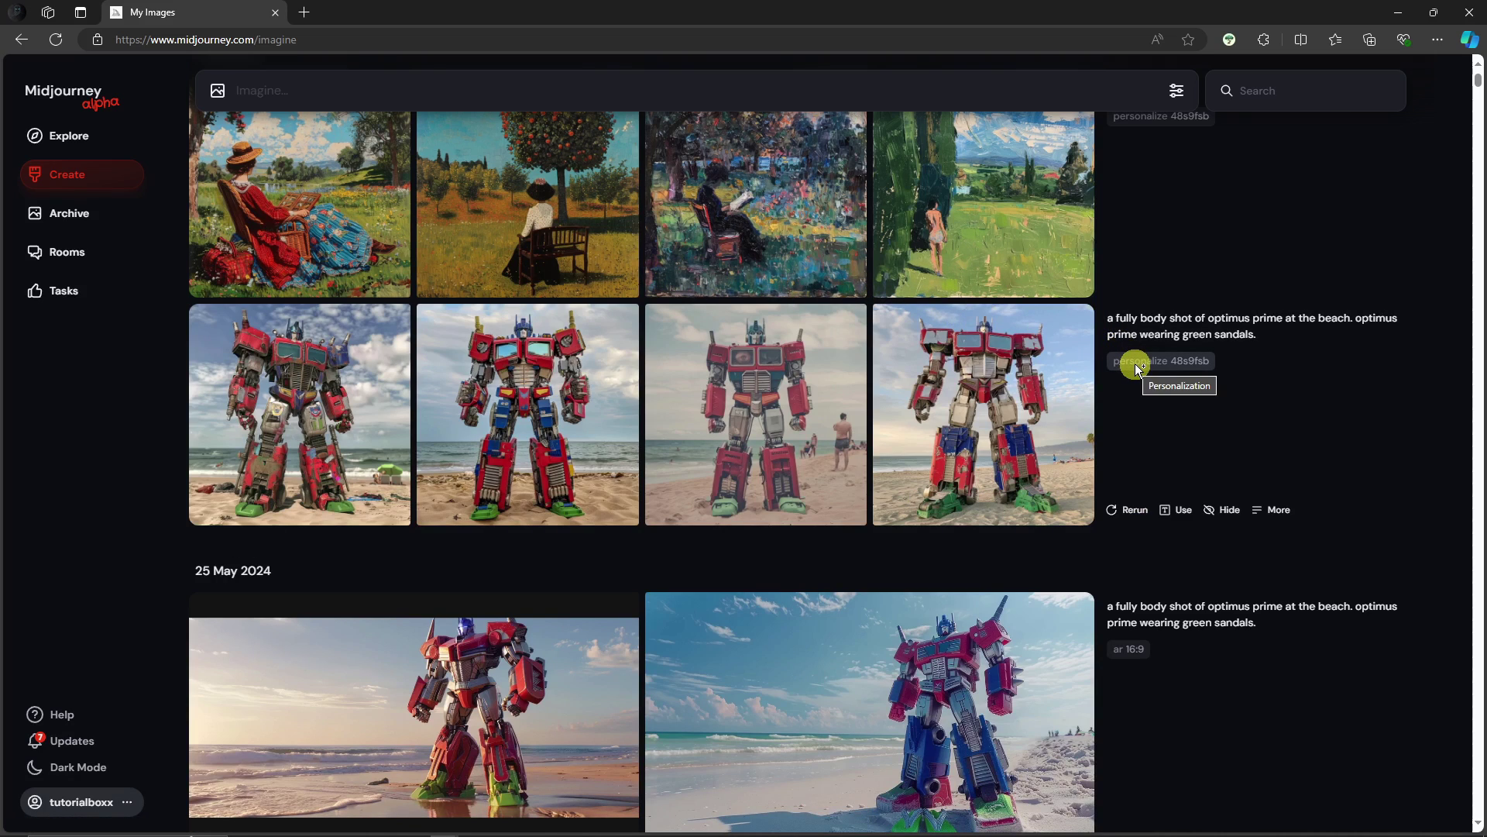
Reuse the green-sandals Optimus Prime beach prompt with --p appended and generate a new grid.
click(353, 93)
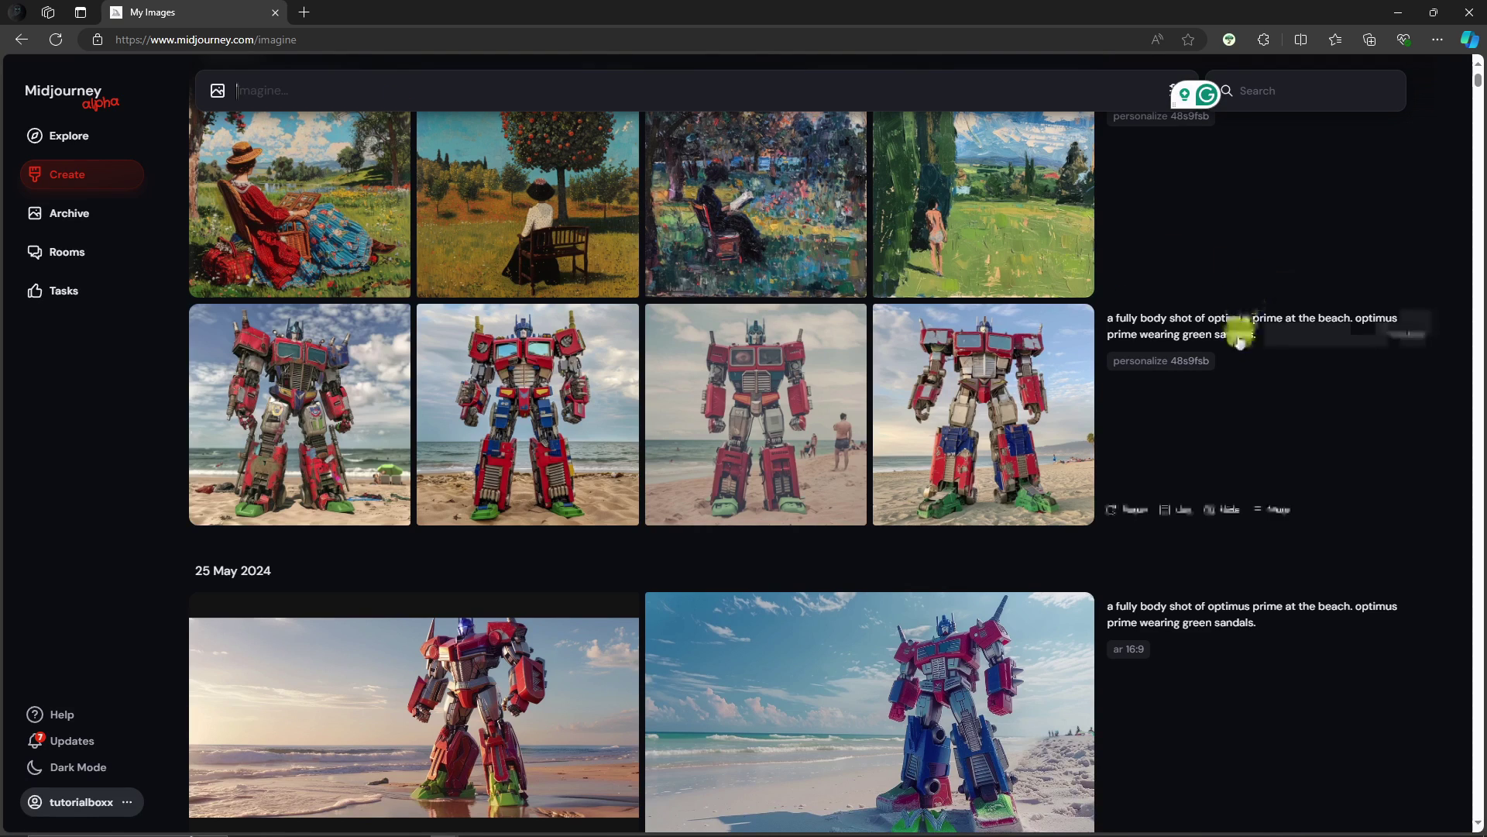
click(1178, 334)
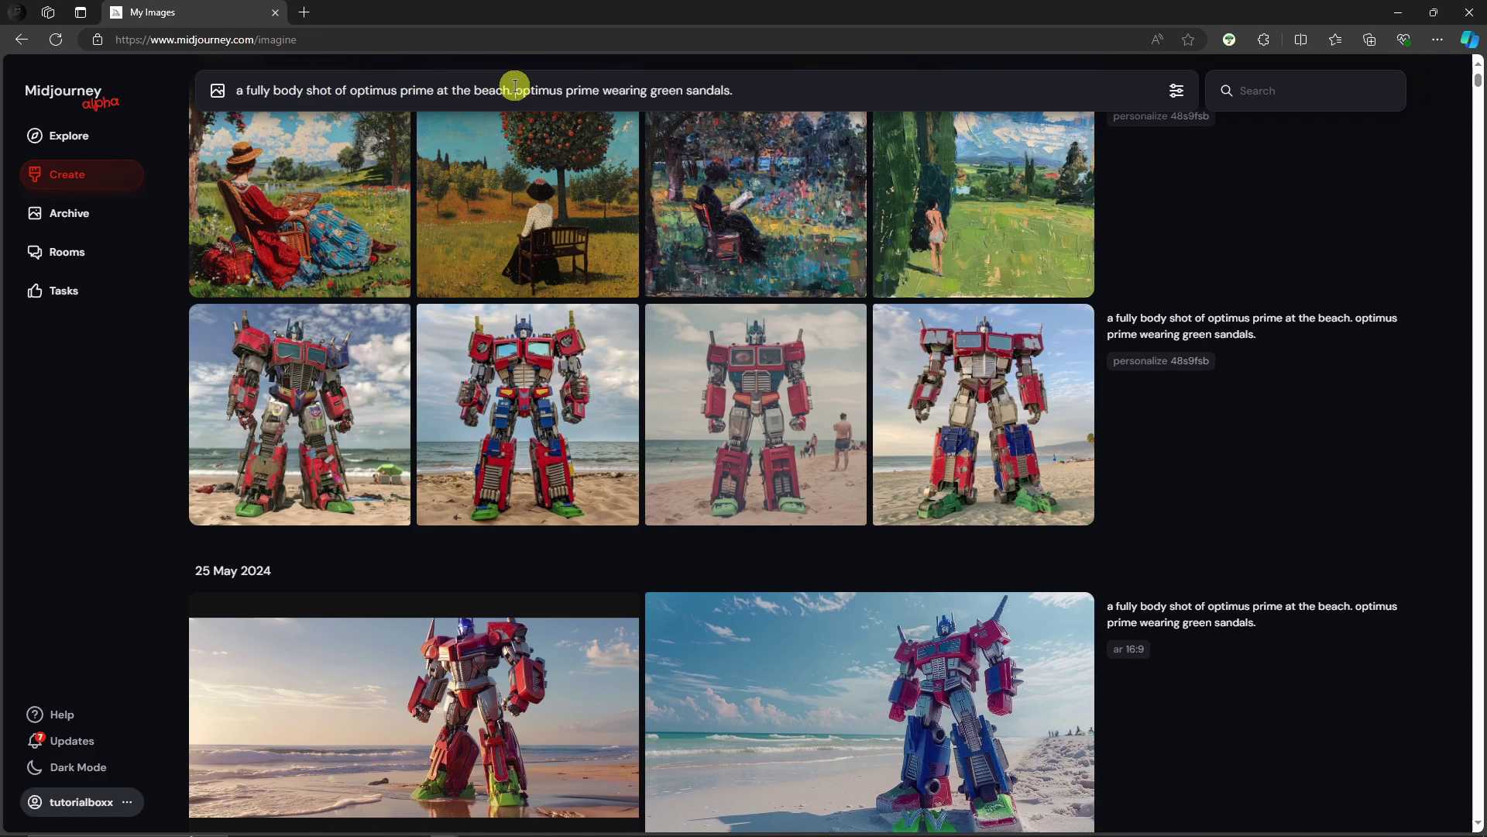
drag(516, 90, 800, 88)
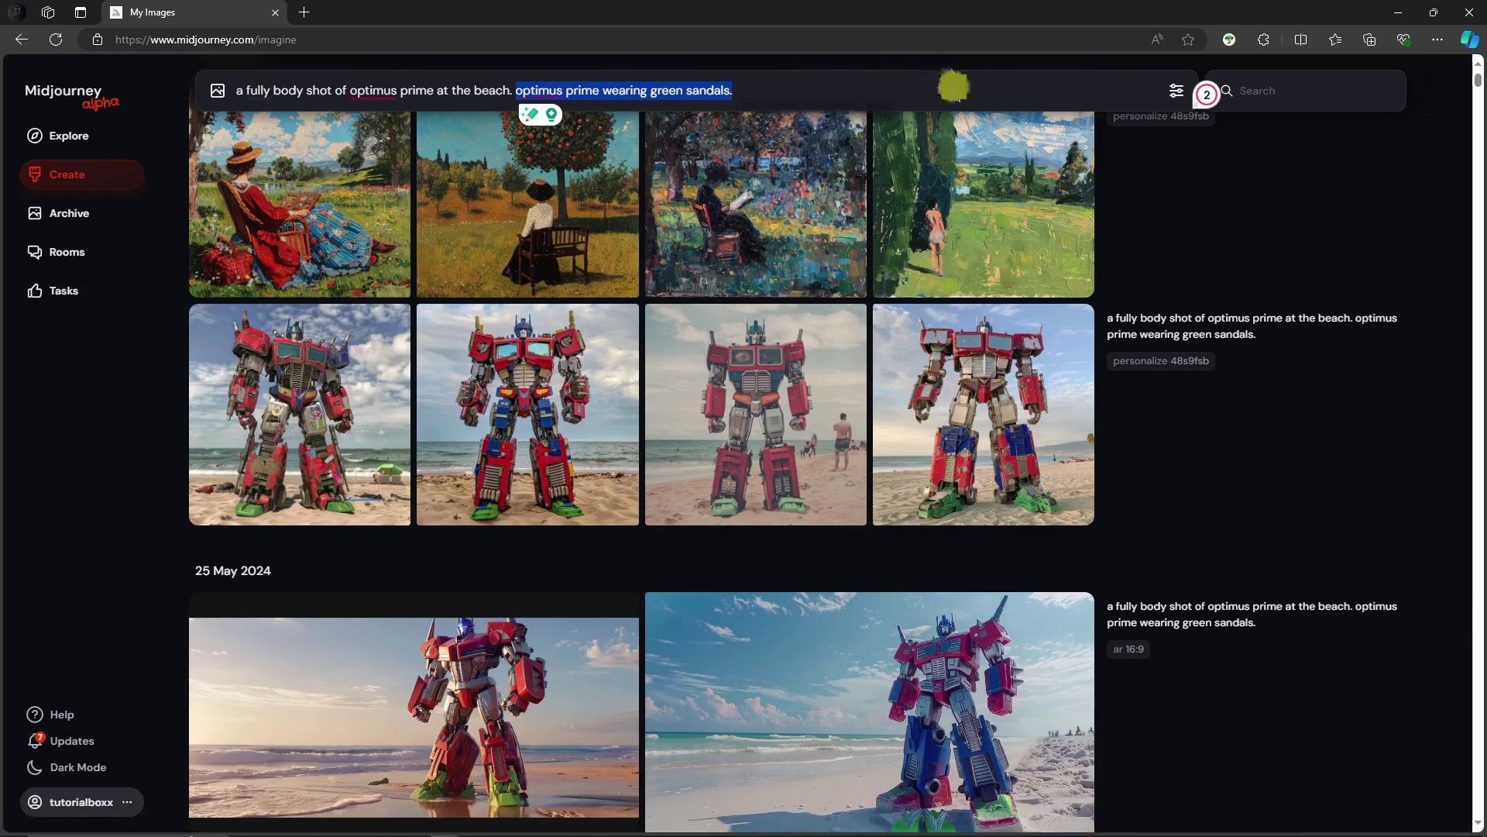
click(977, 93)
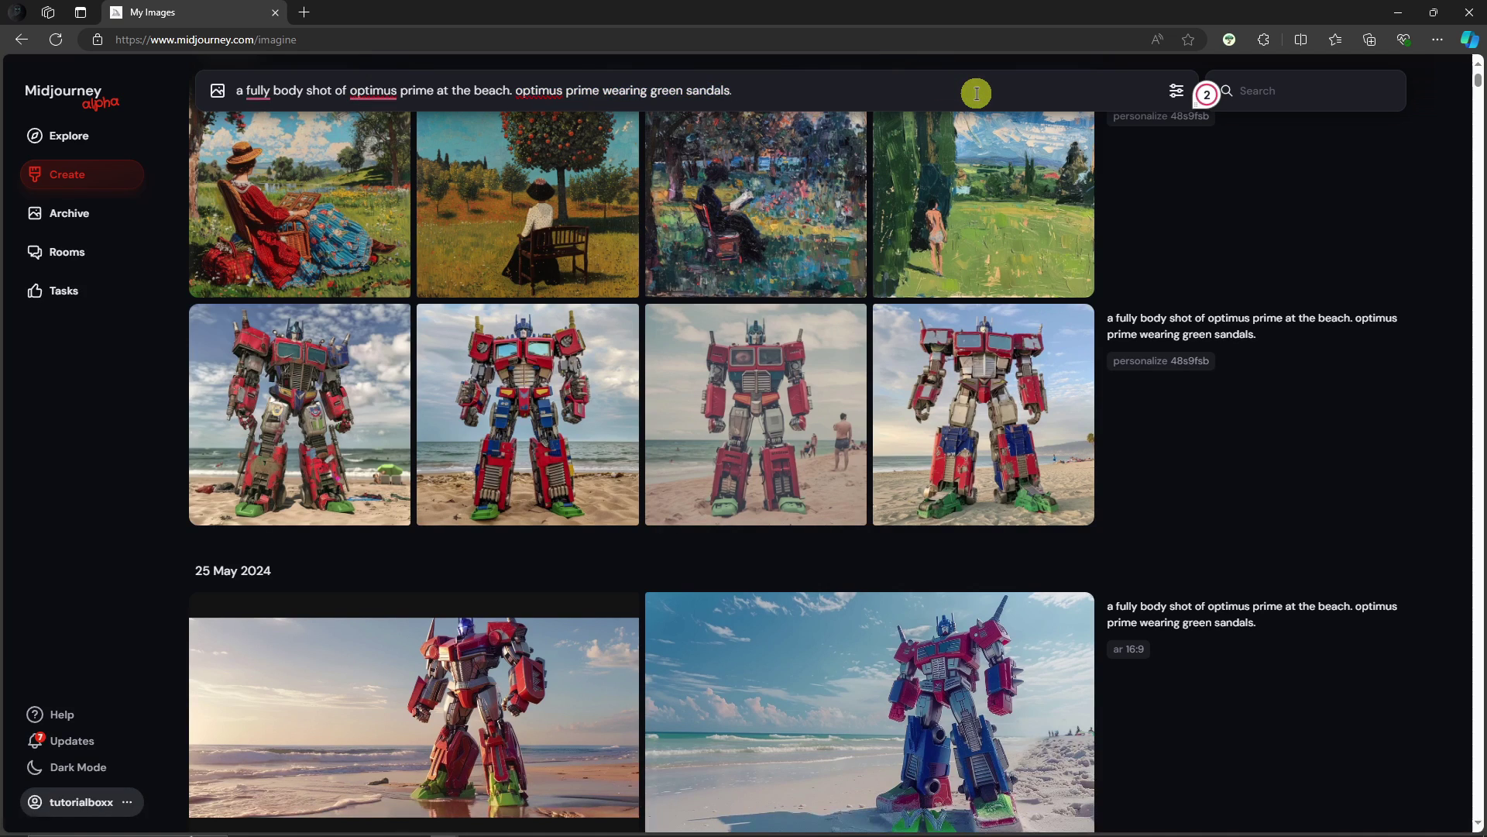
text(--p)
key(Return)
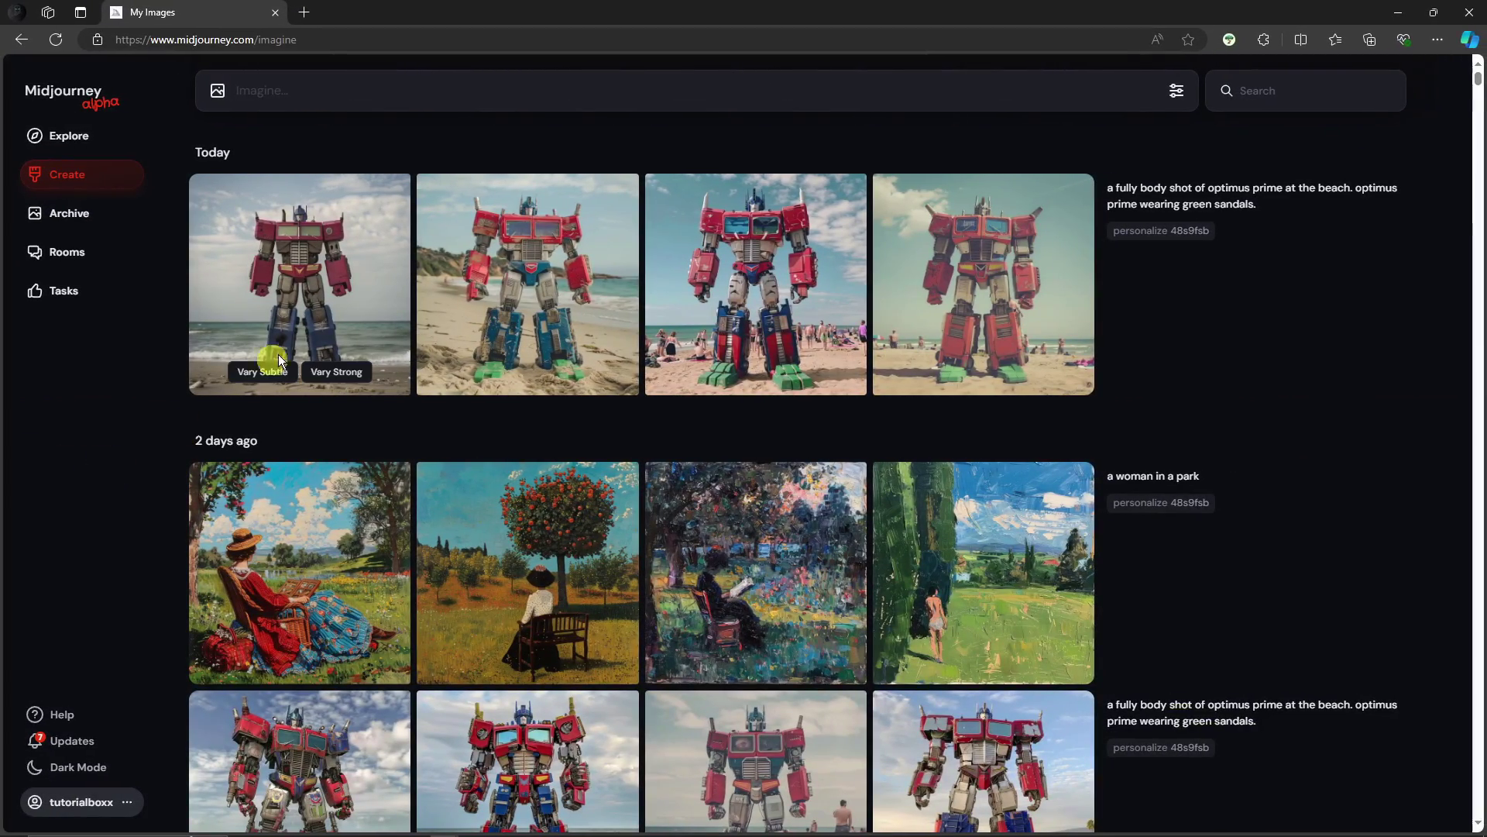
Compare the four new Optimus beach variations full size, then close the viewer.
click(345, 259)
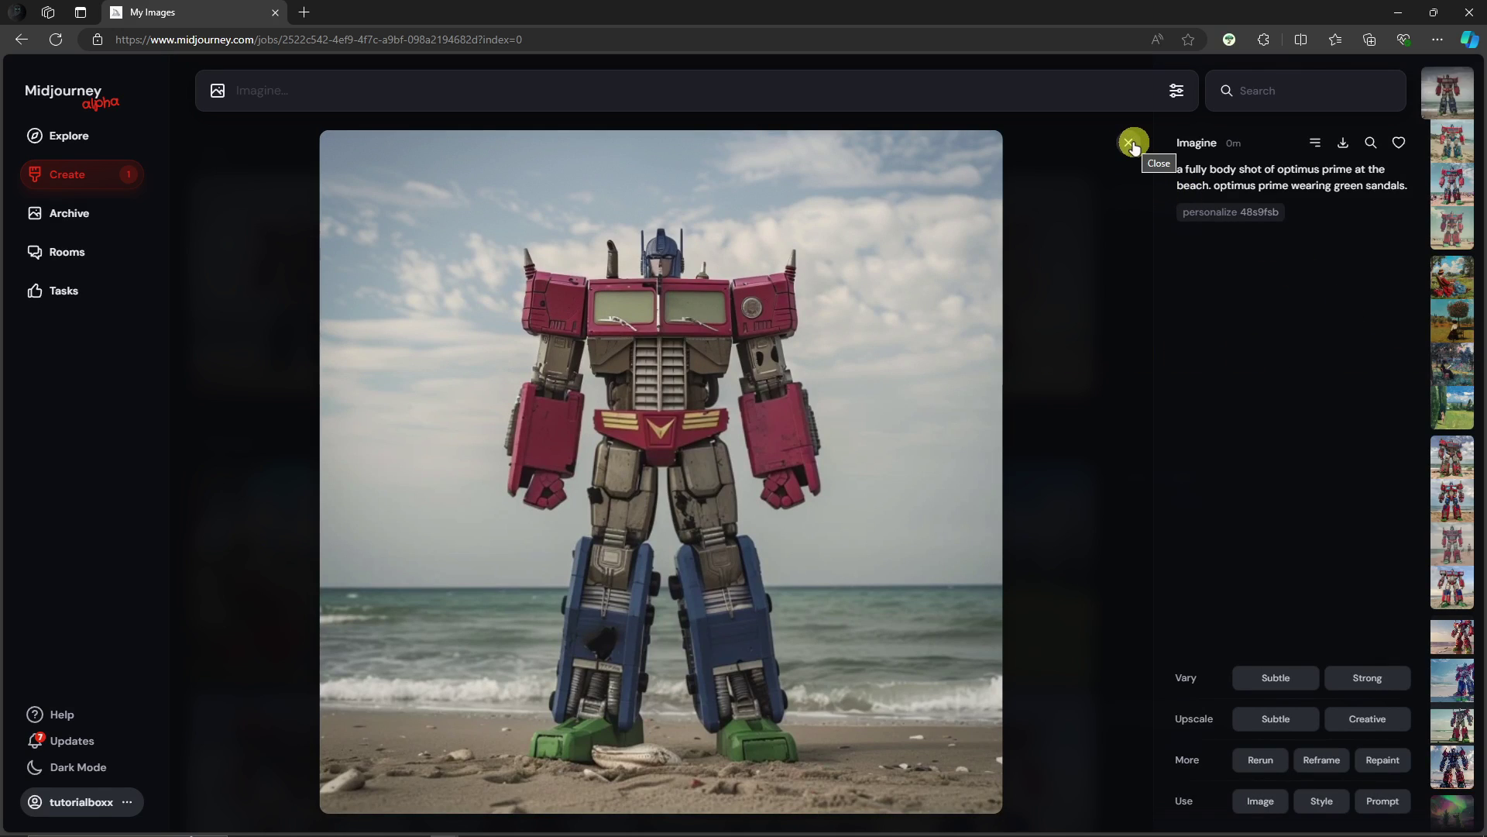
key(Down)
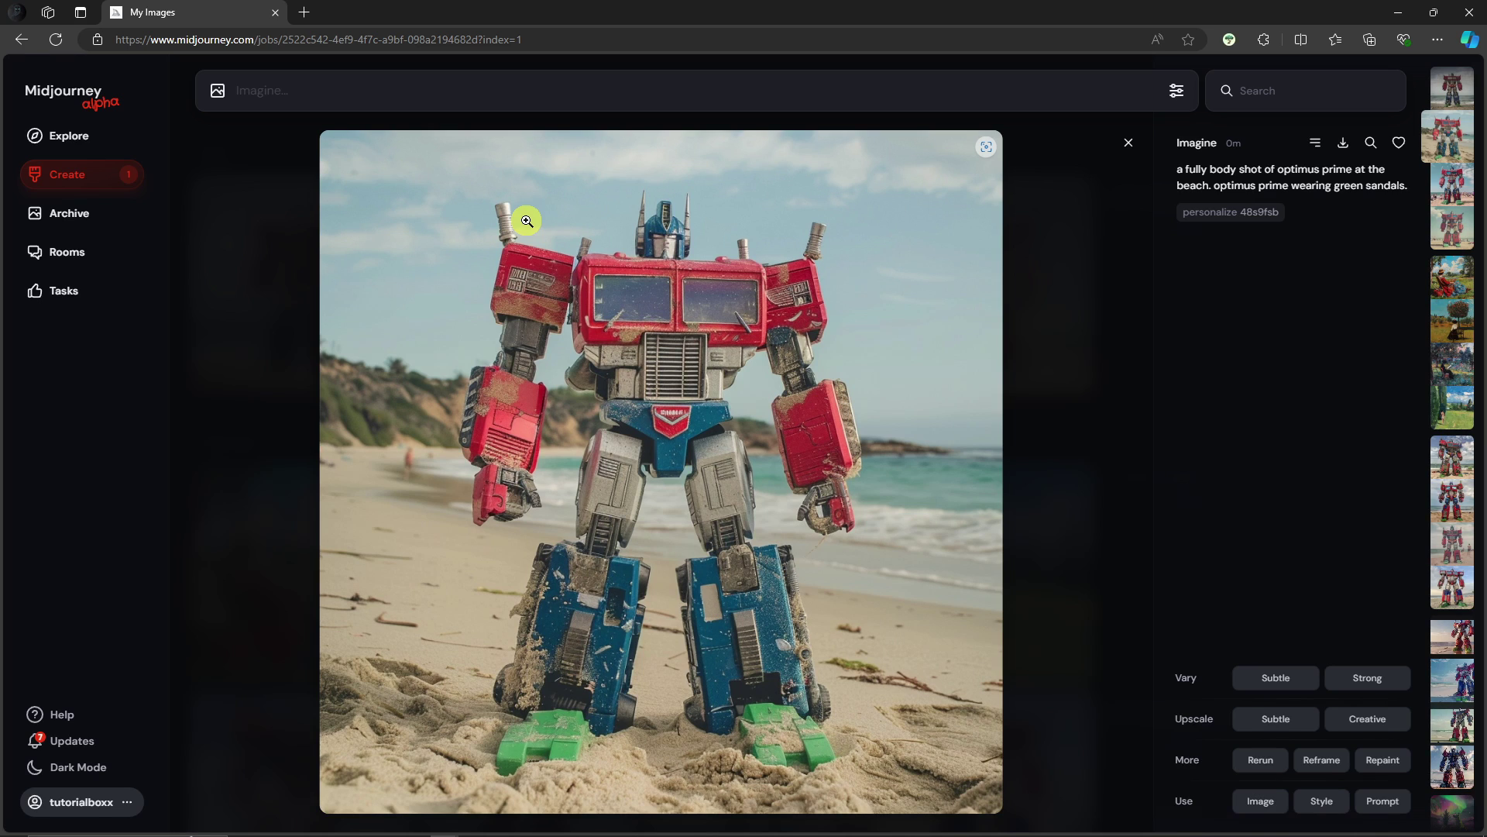
key(Down)
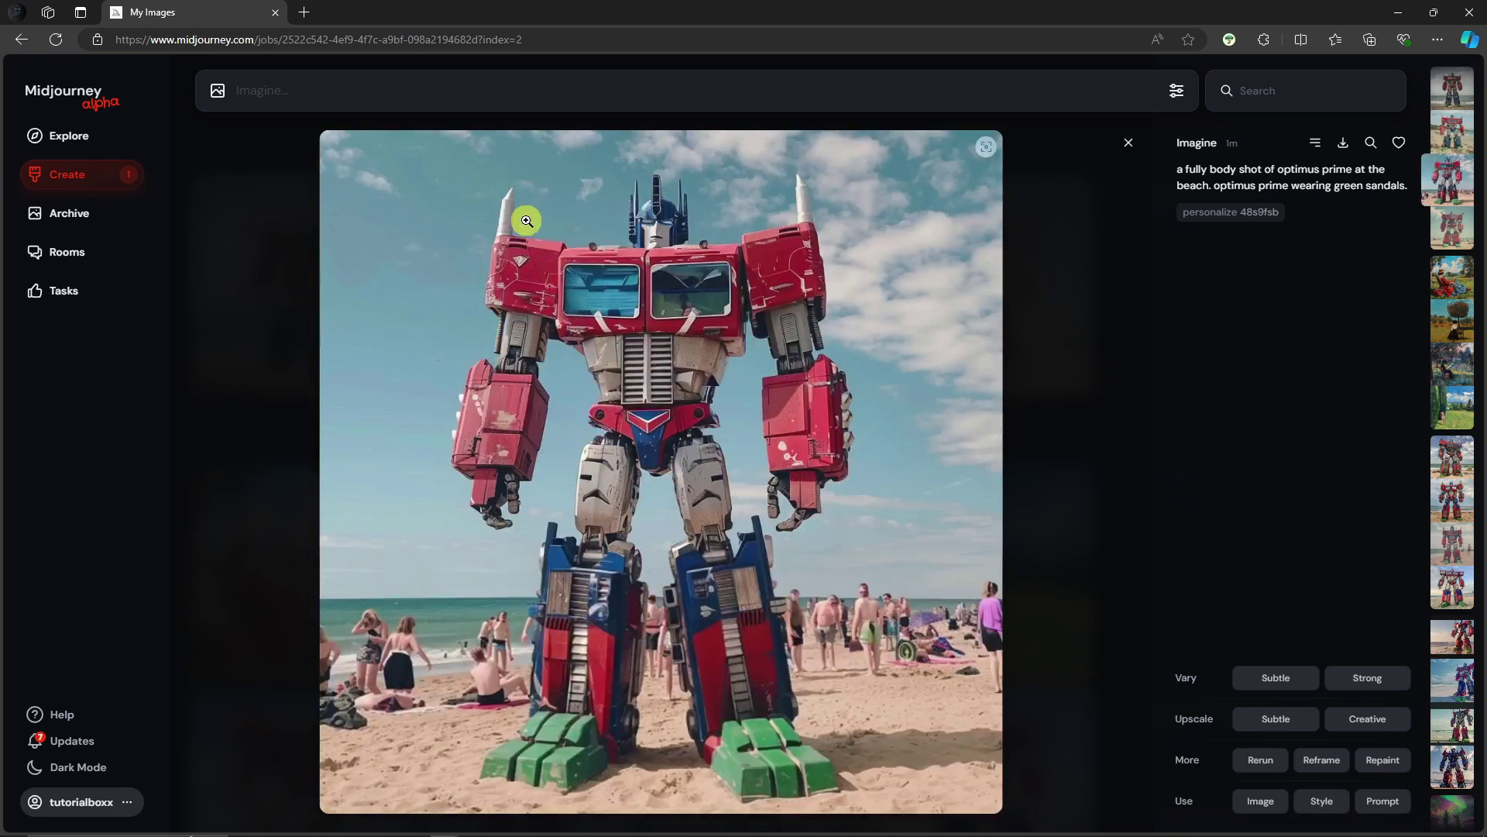
key(Up)
key(Down)
key(Down)
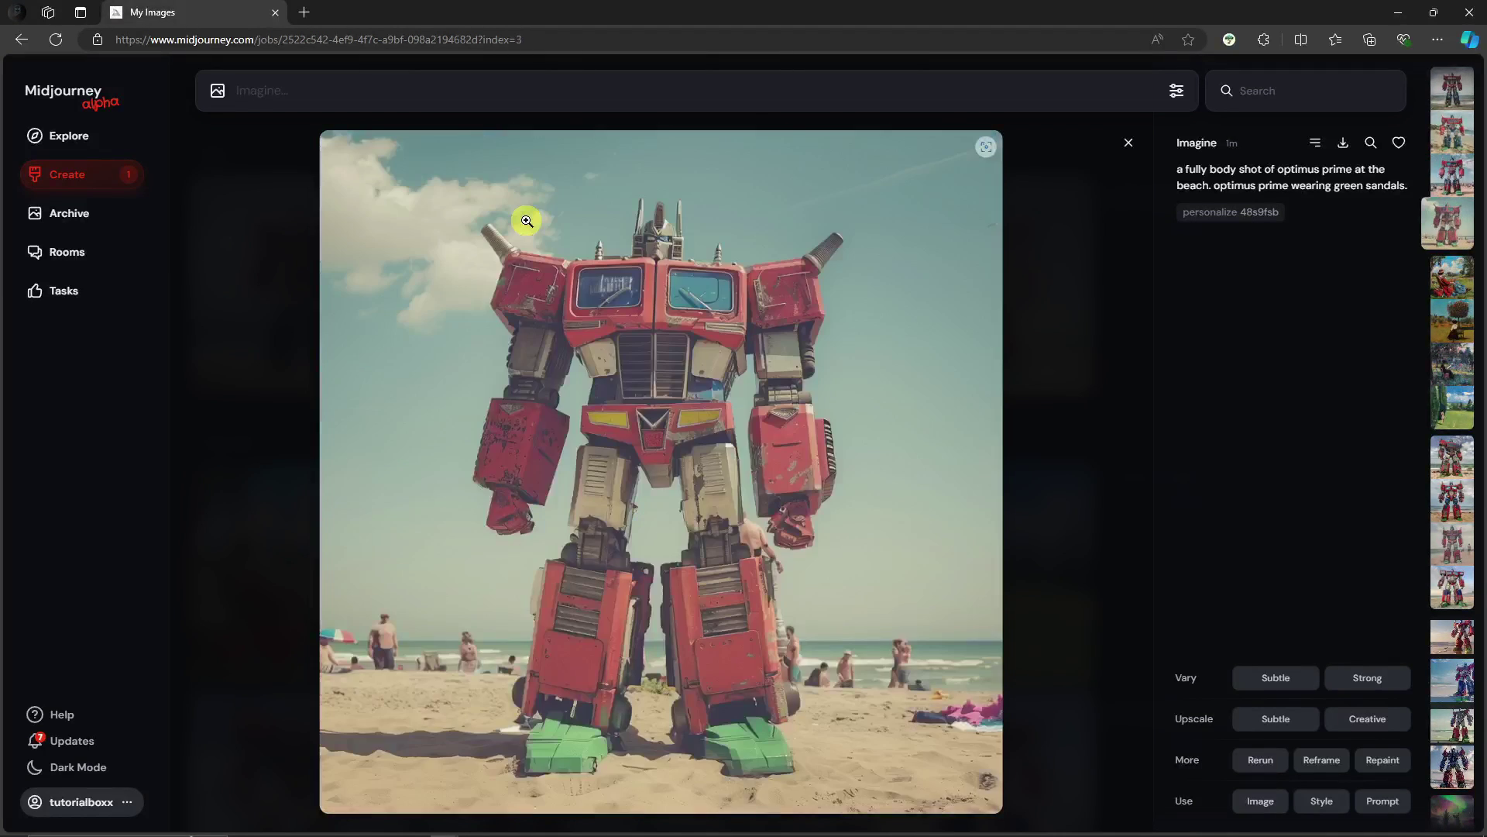
key(Up)
key(Up)
key(Up)
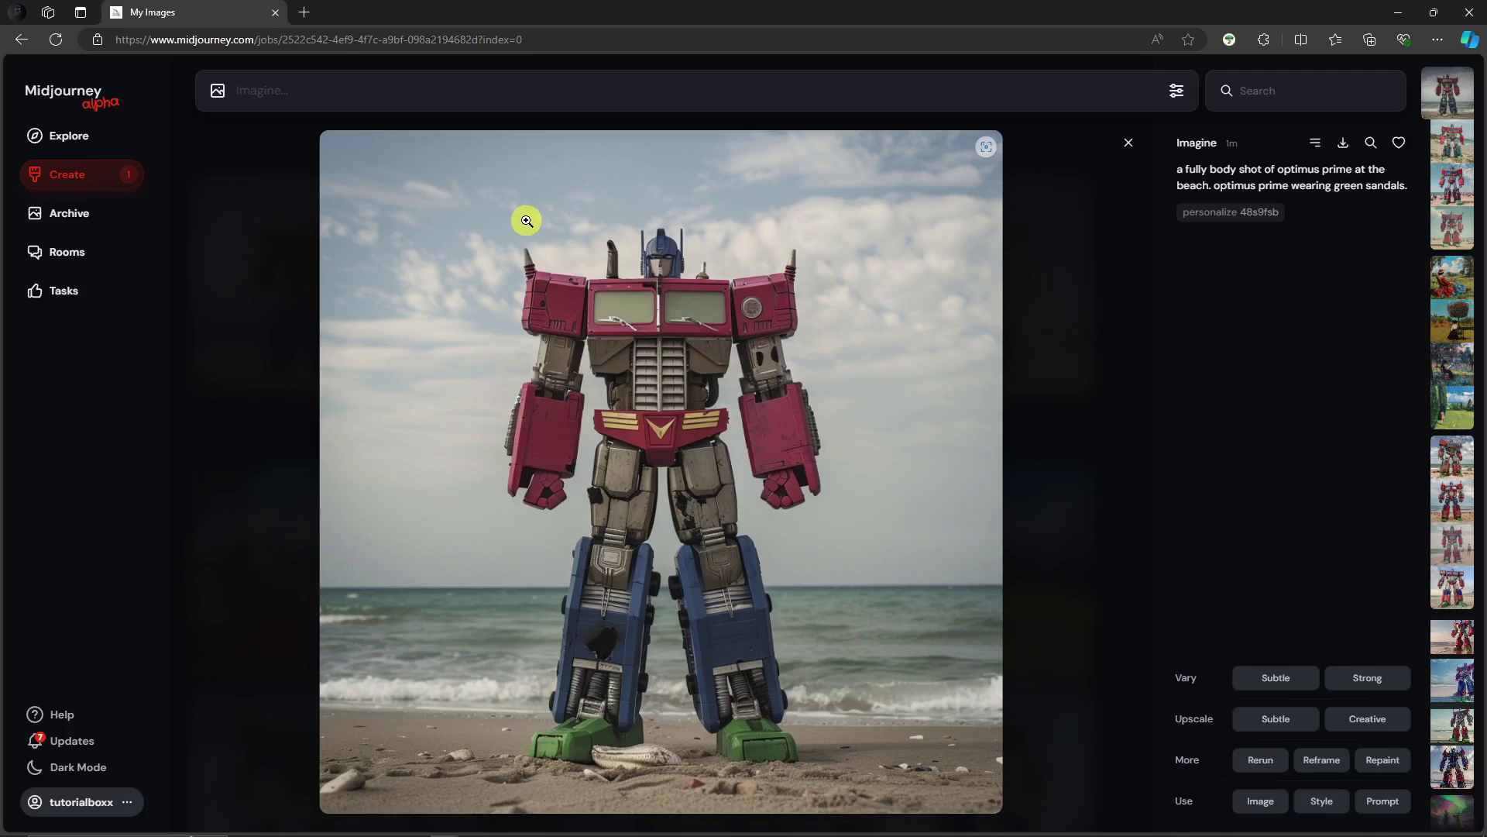
key(Down)
key(Down)
key(Down)
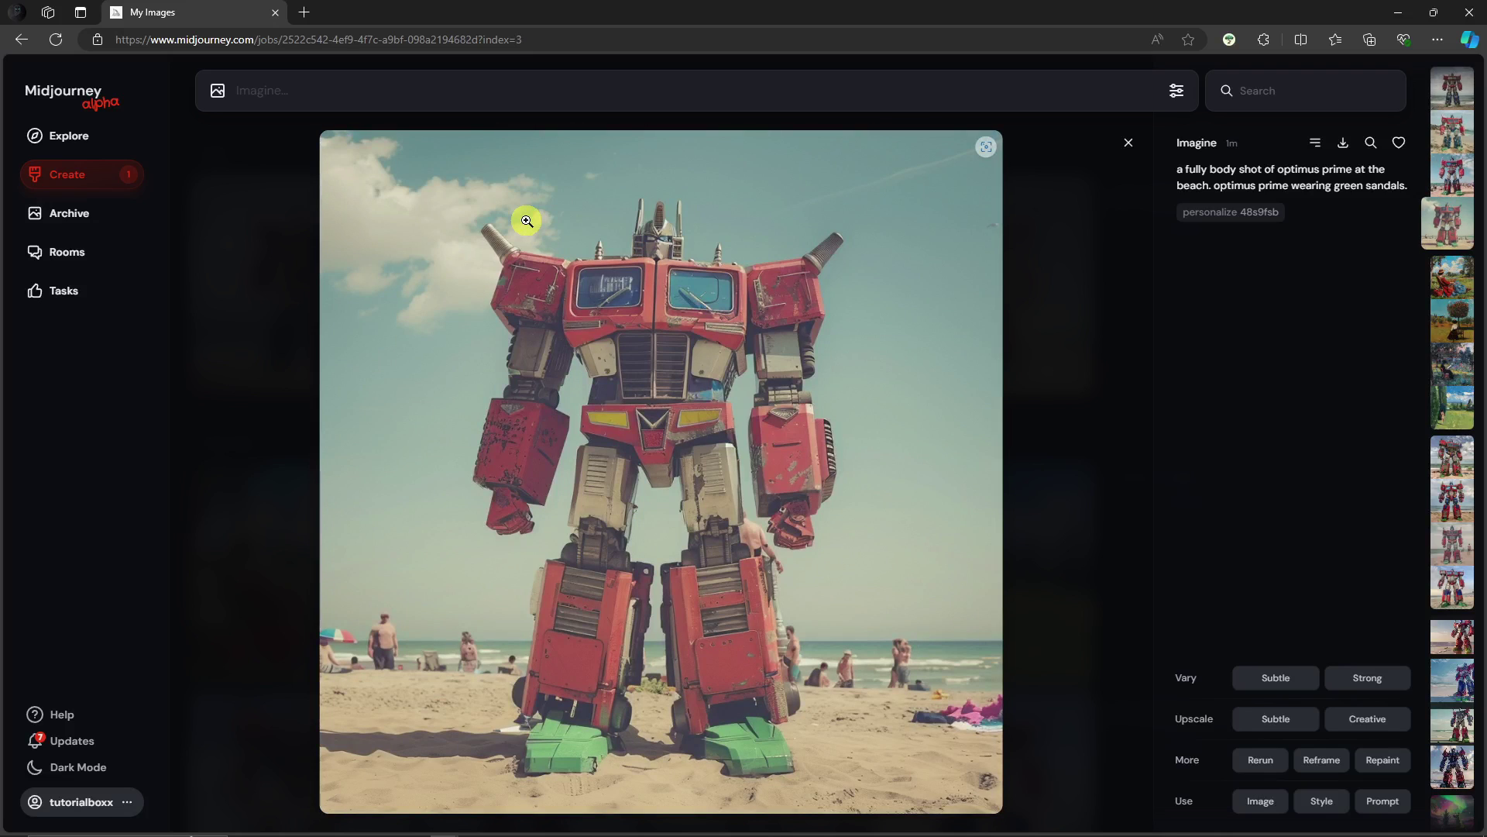
key(Up)
key(Up)
key(Up)
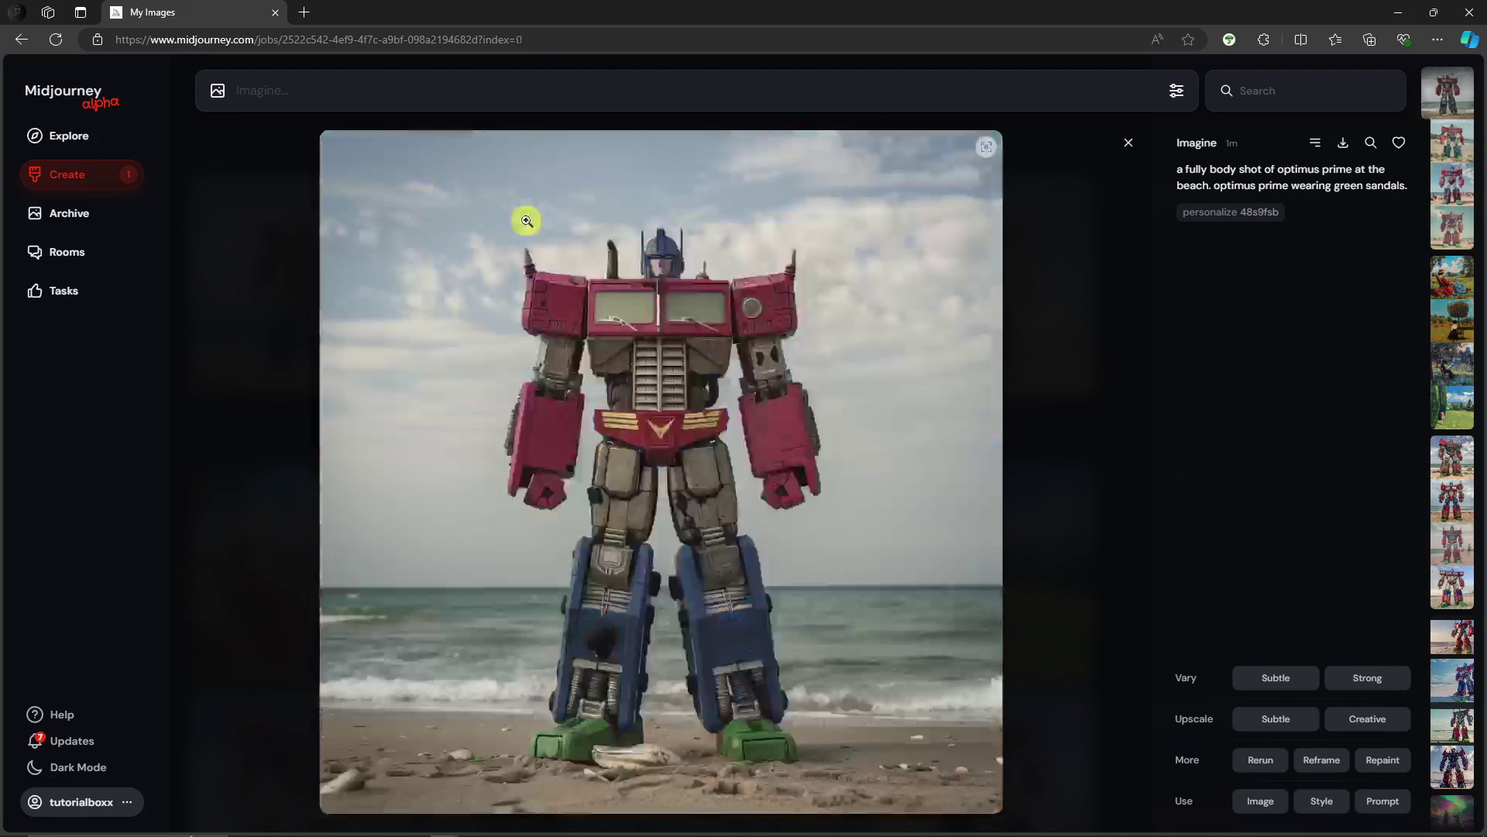
key(Down)
key(Down)
key(Down)
key(Up)
key(Up)
key(Up)
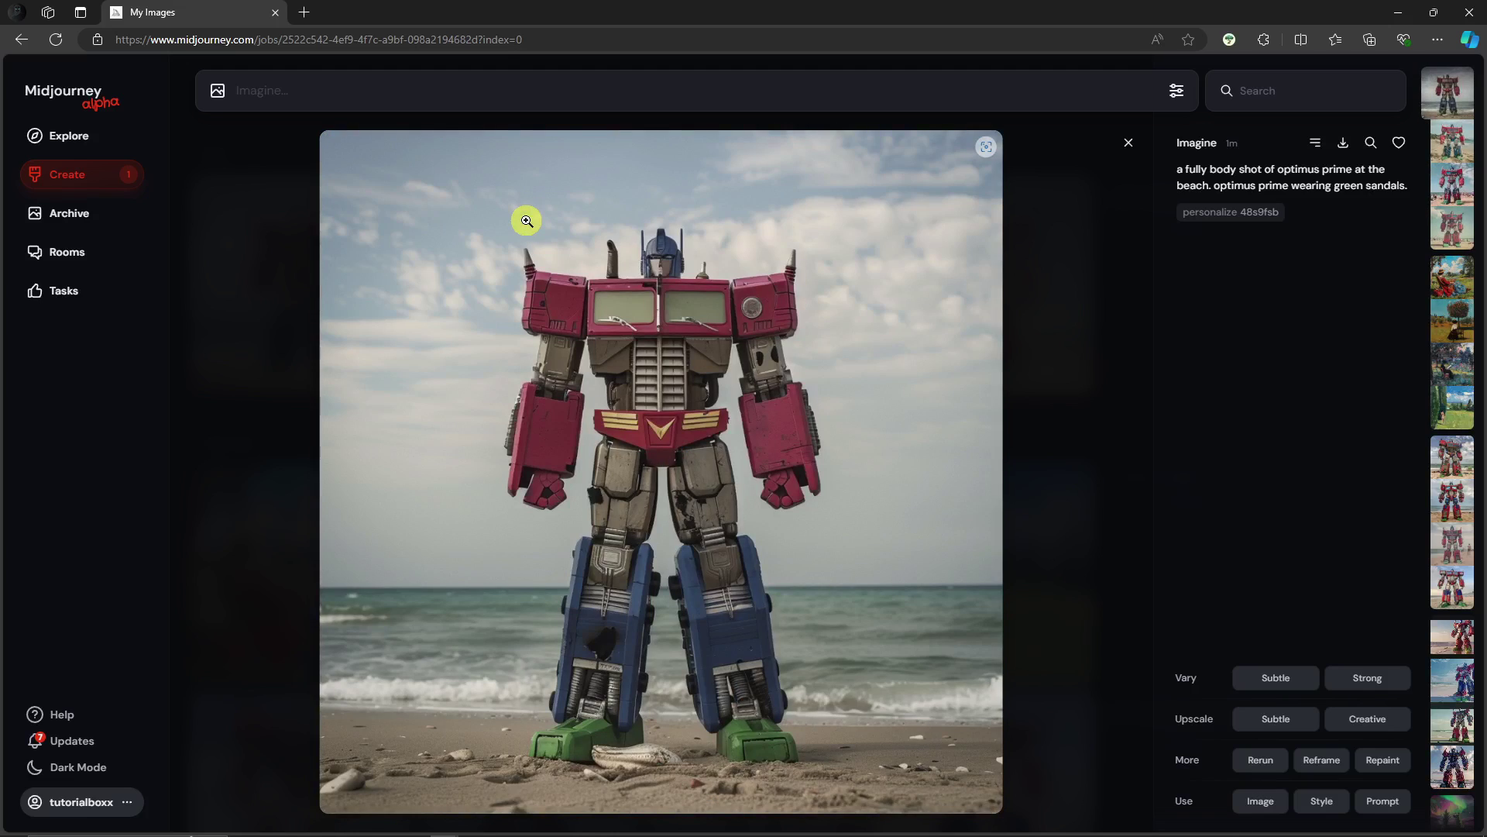
click(1128, 143)
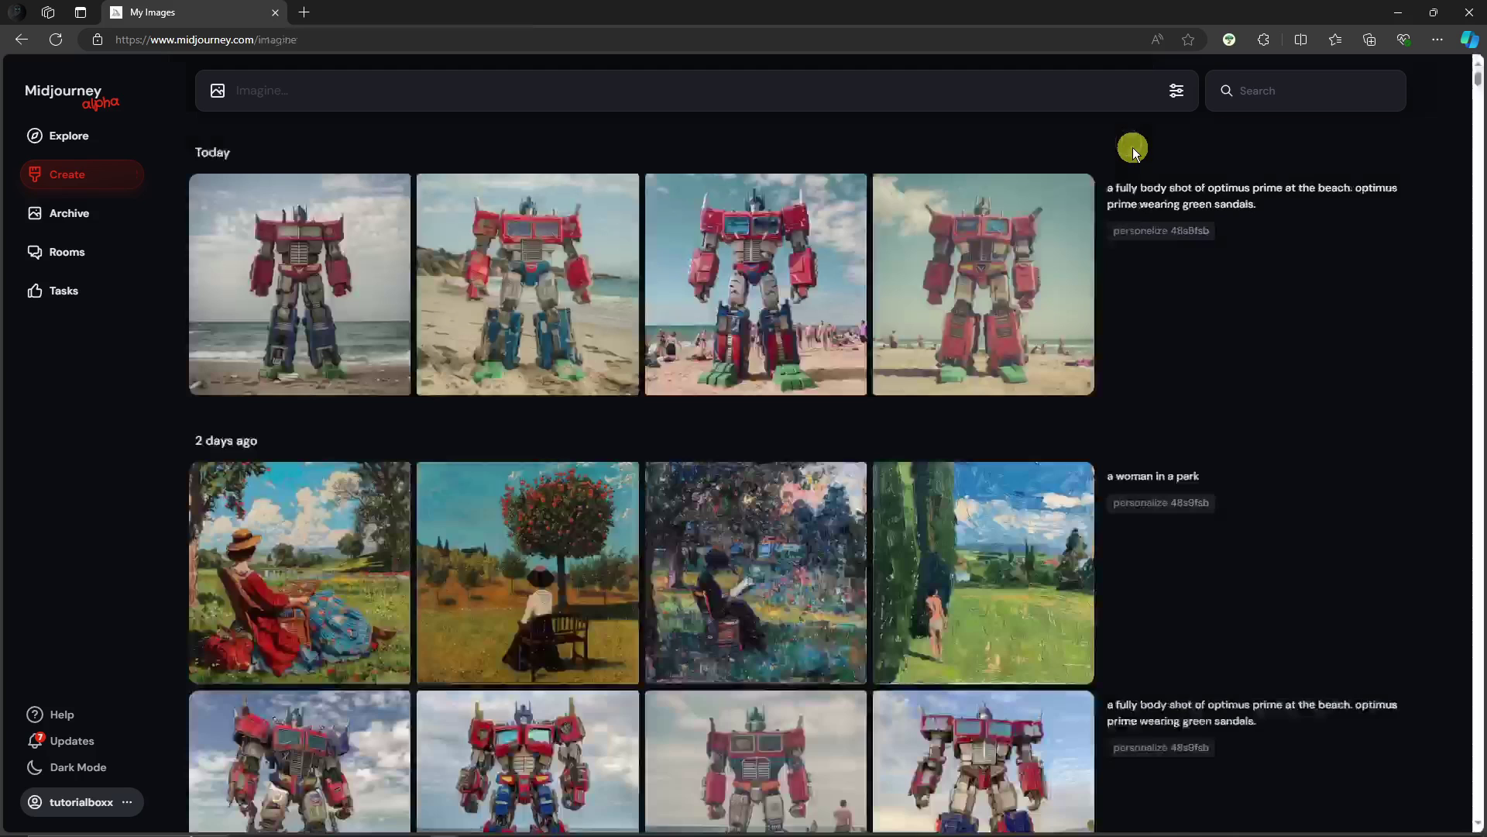
Regenerate the Optimus beach prompt with --p --s 1000 appended.
click(384, 96)
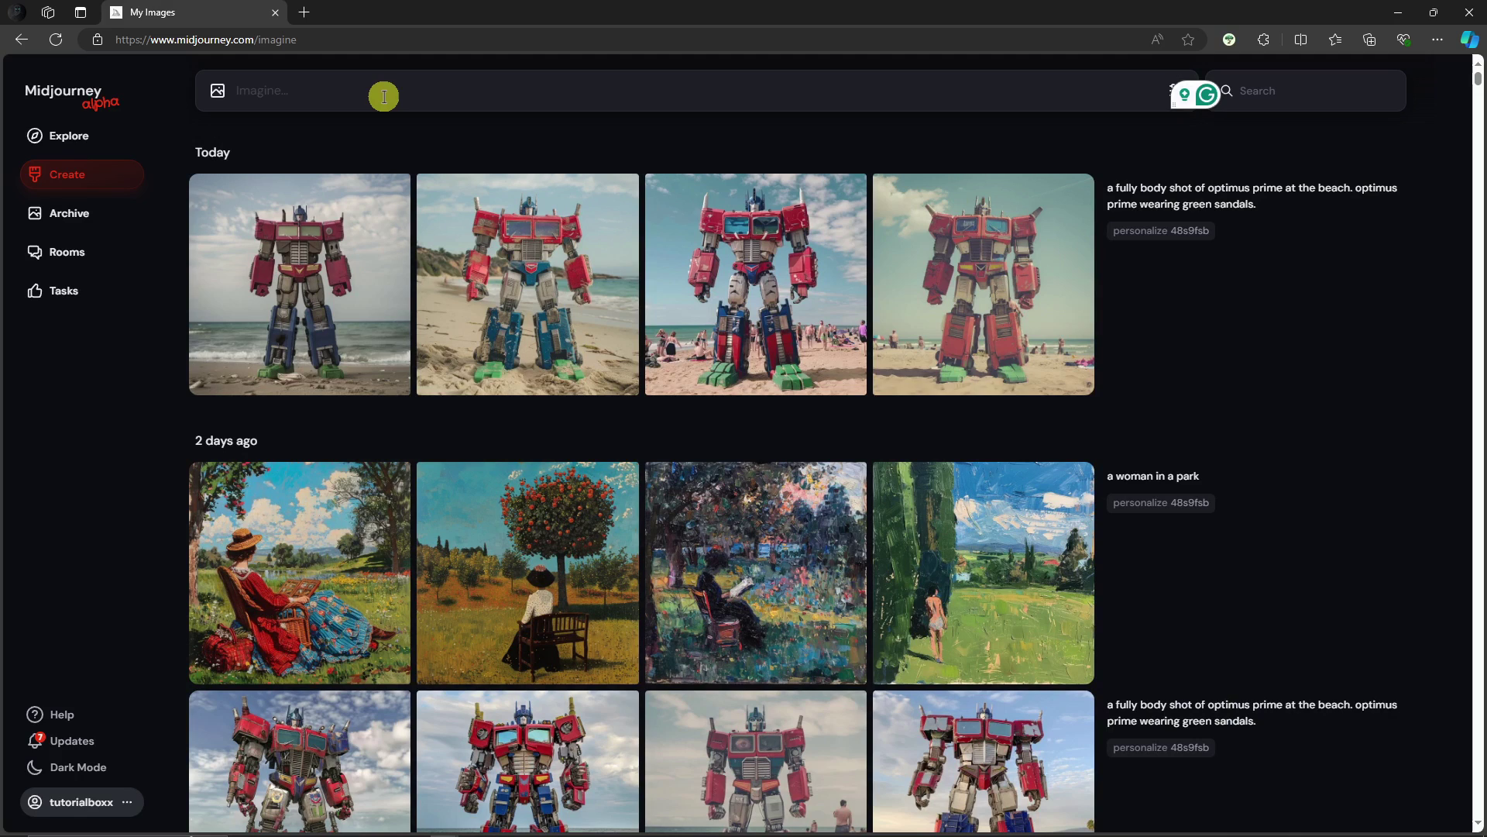
click(1261, 189)
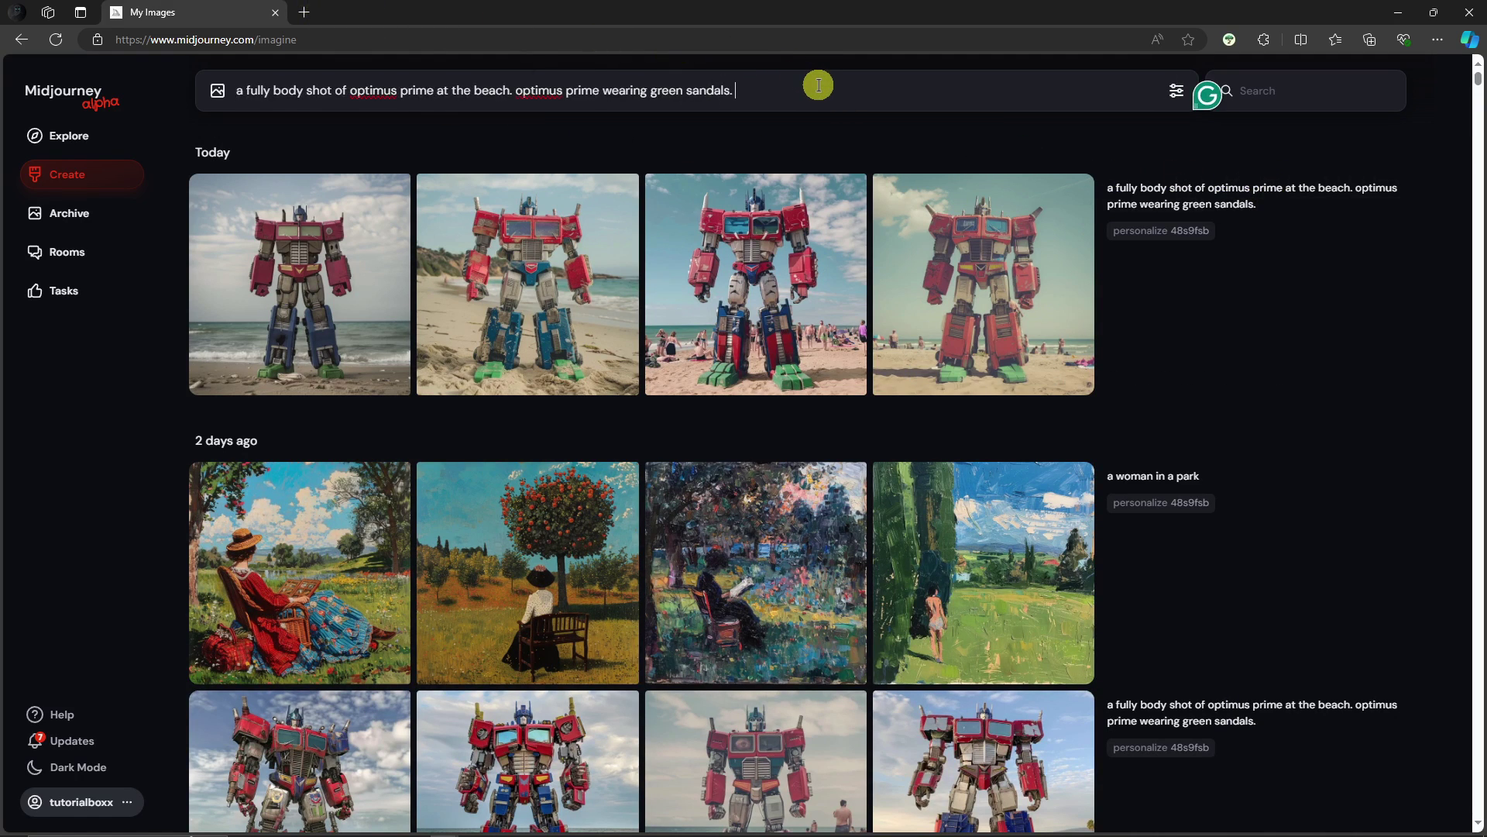
text(--)
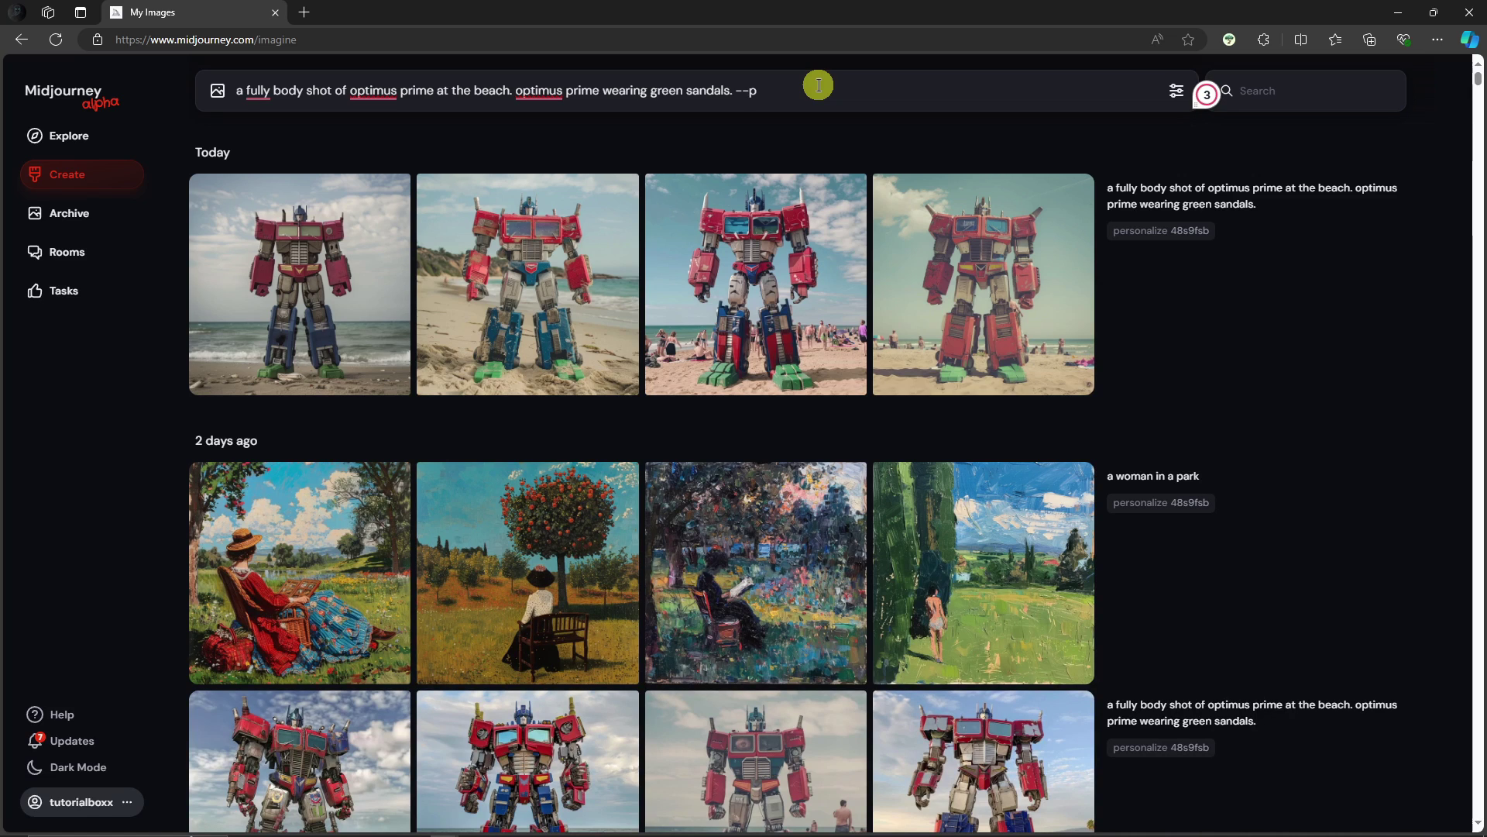
text(p)
text(000)
key(Return)
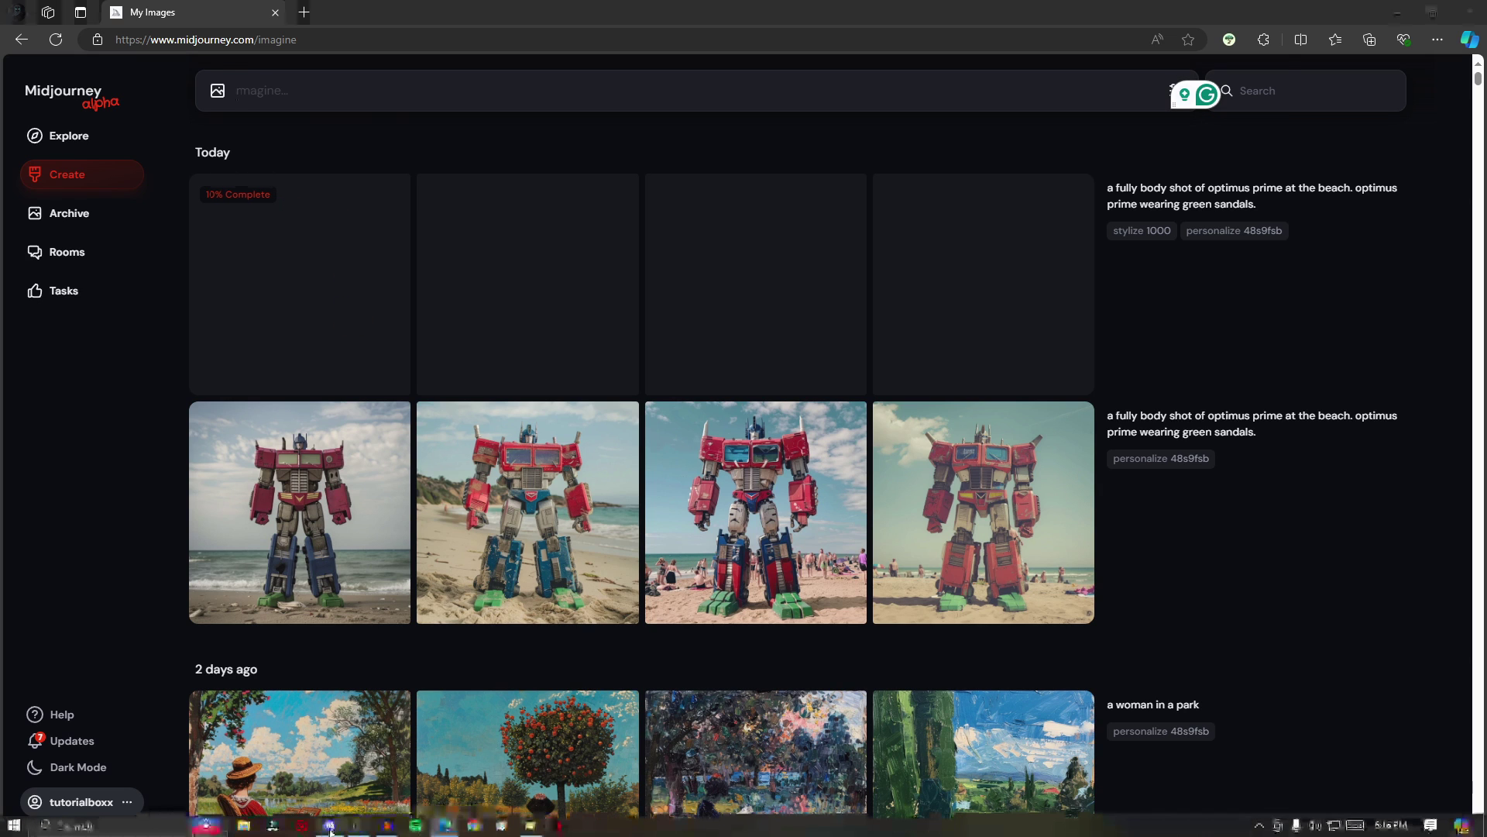
Bring up Discord, glance at the Midjourney newbies-156 channel, and return to your server's #general.
click(436, 820)
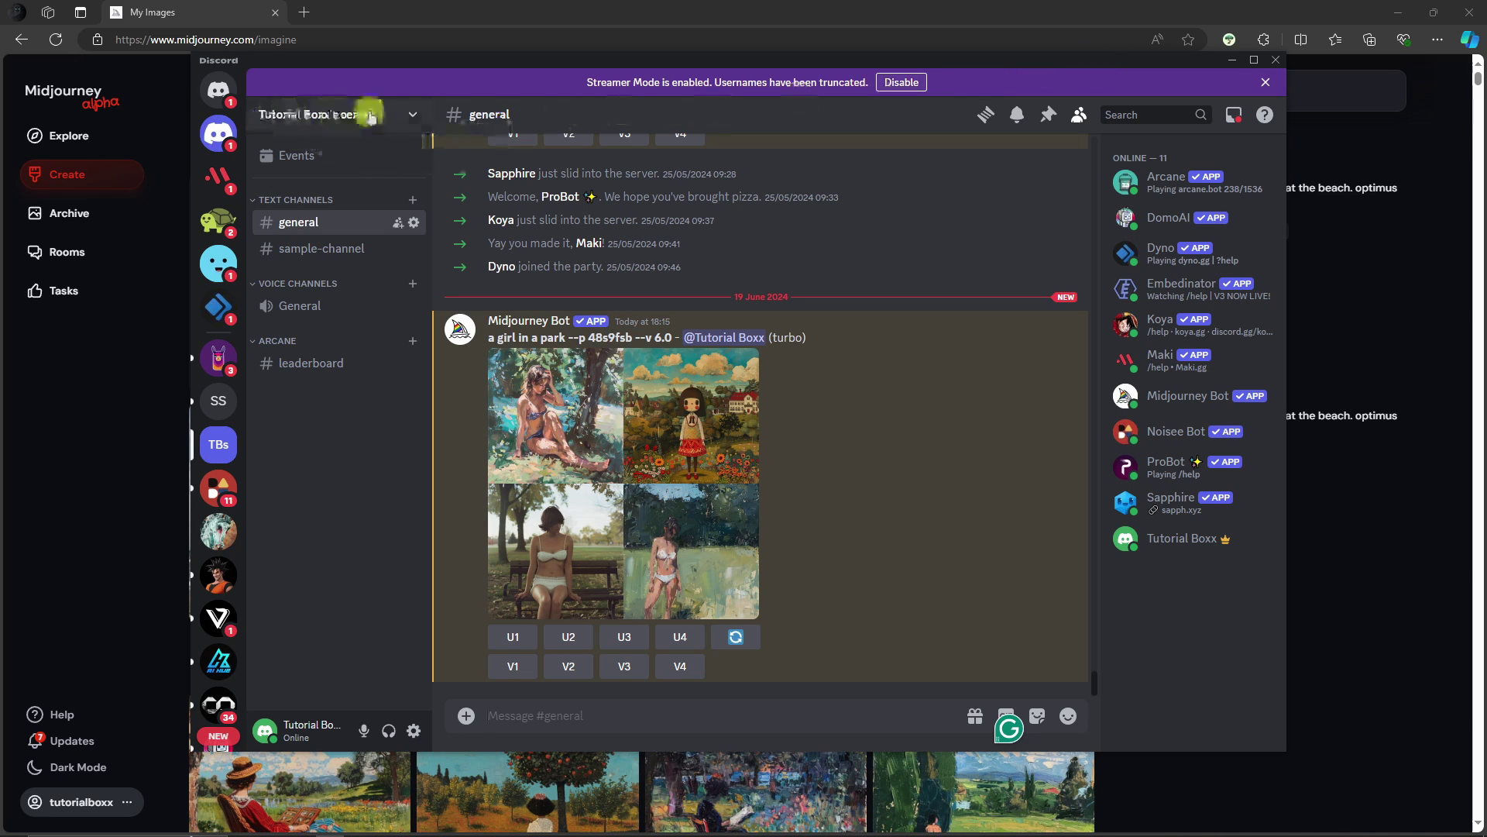
drag(276, 60, 267, 74)
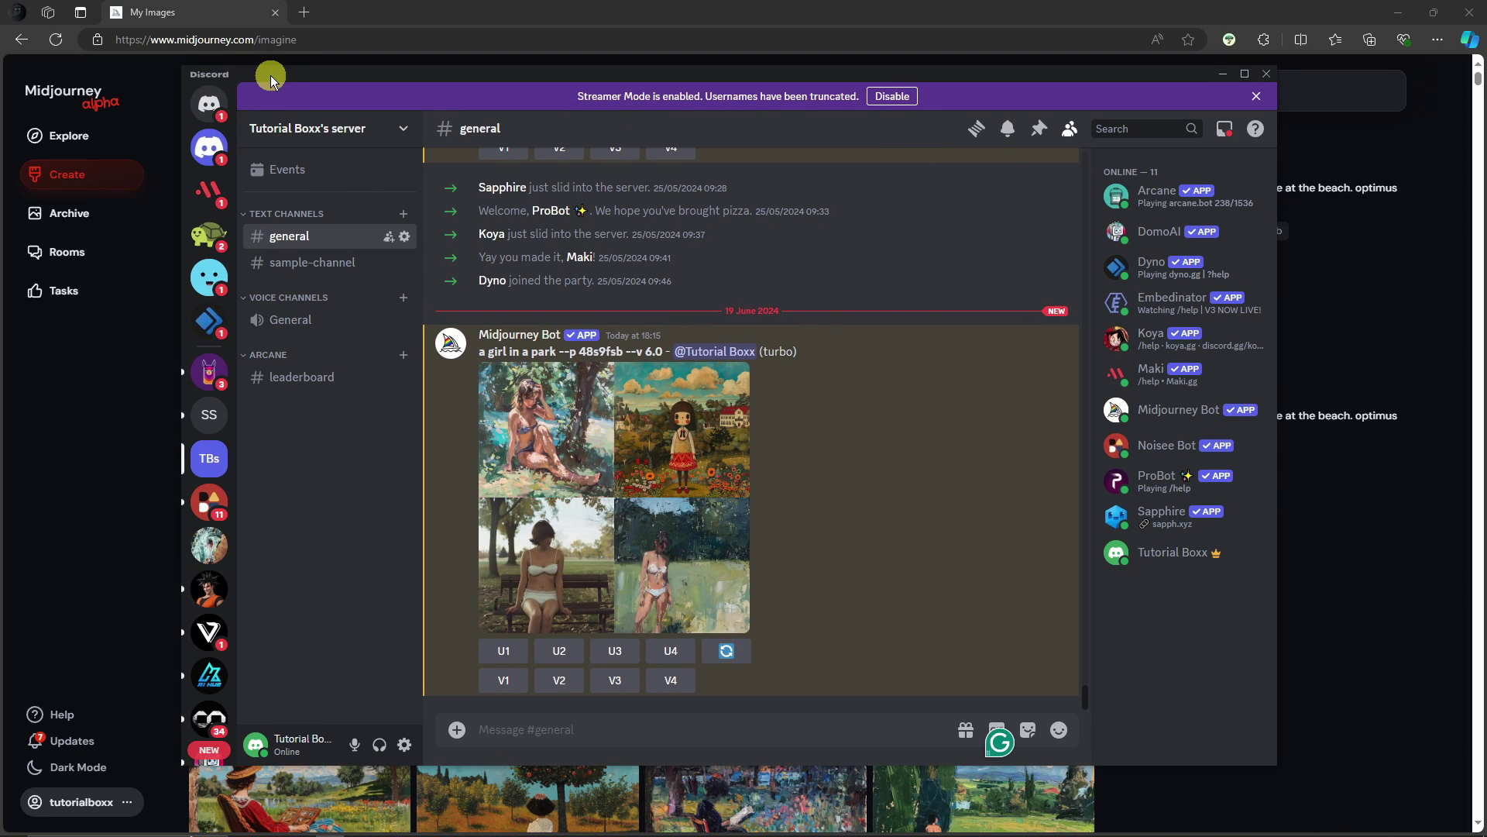
scroll(210, 504, down, 8)
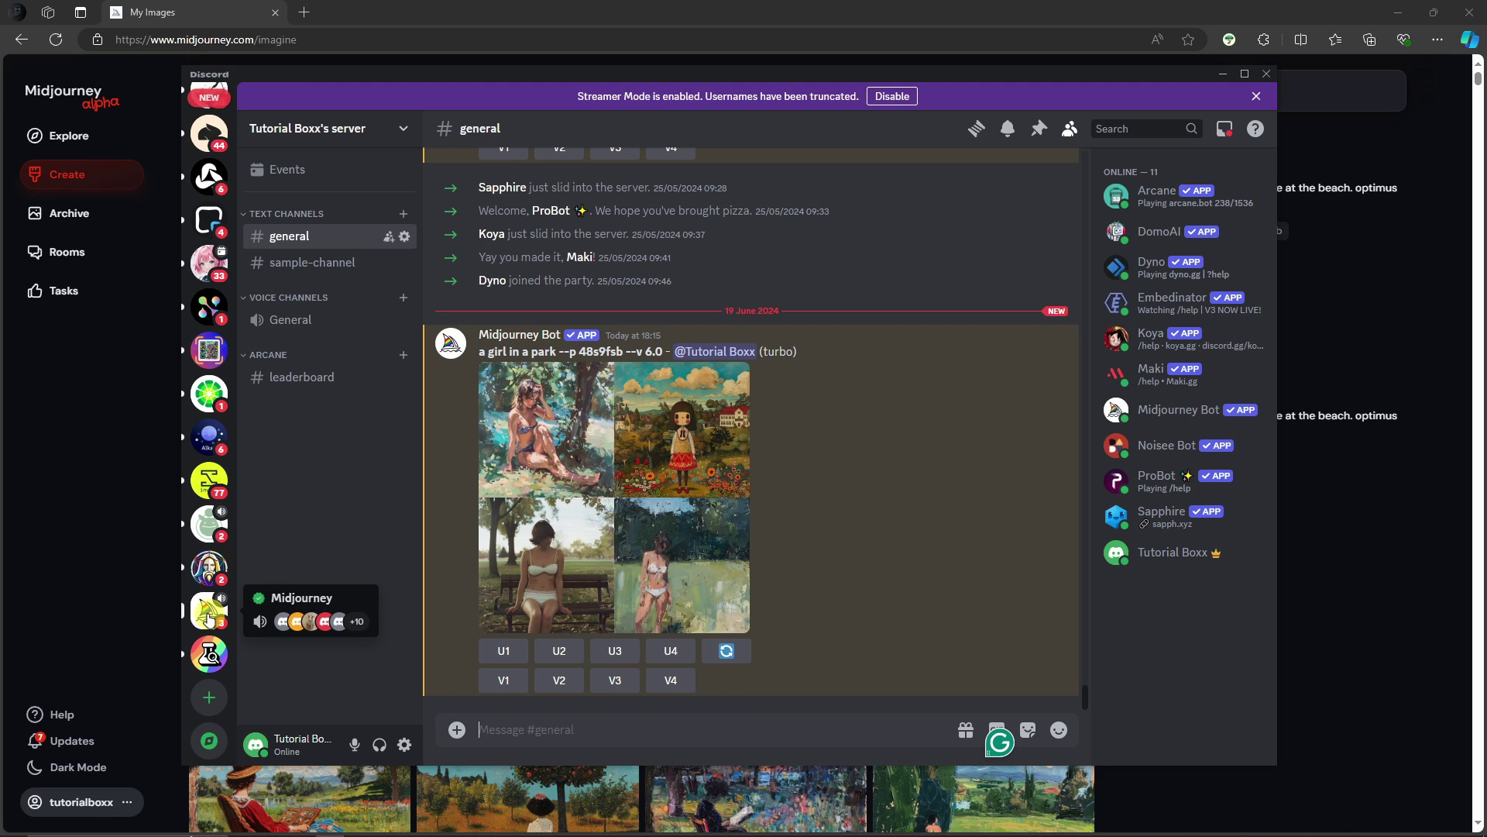
click(209, 611)
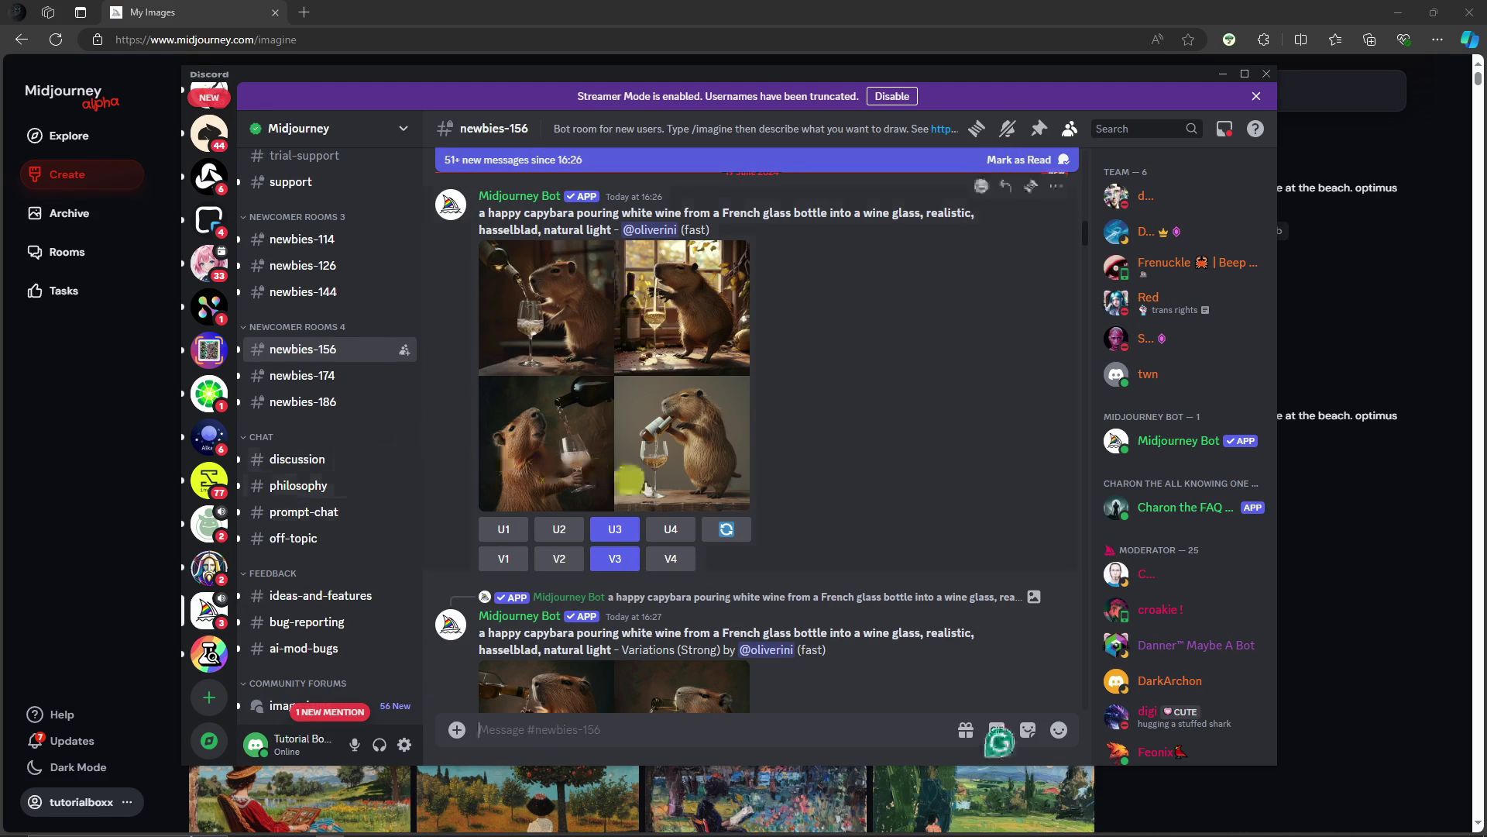
scroll(679, 492, down, 10)
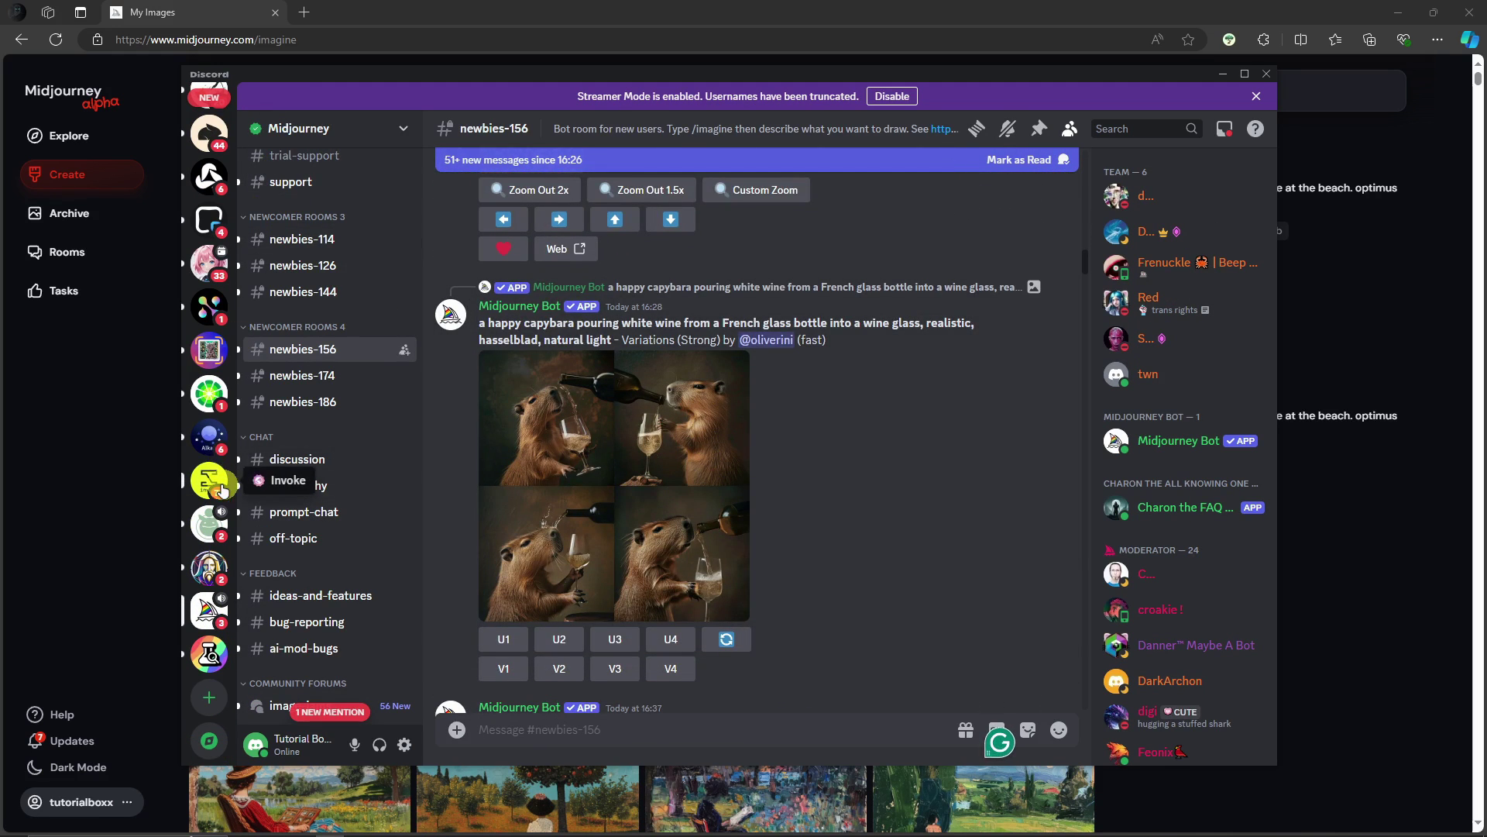
scroll(220, 488, up, 10)
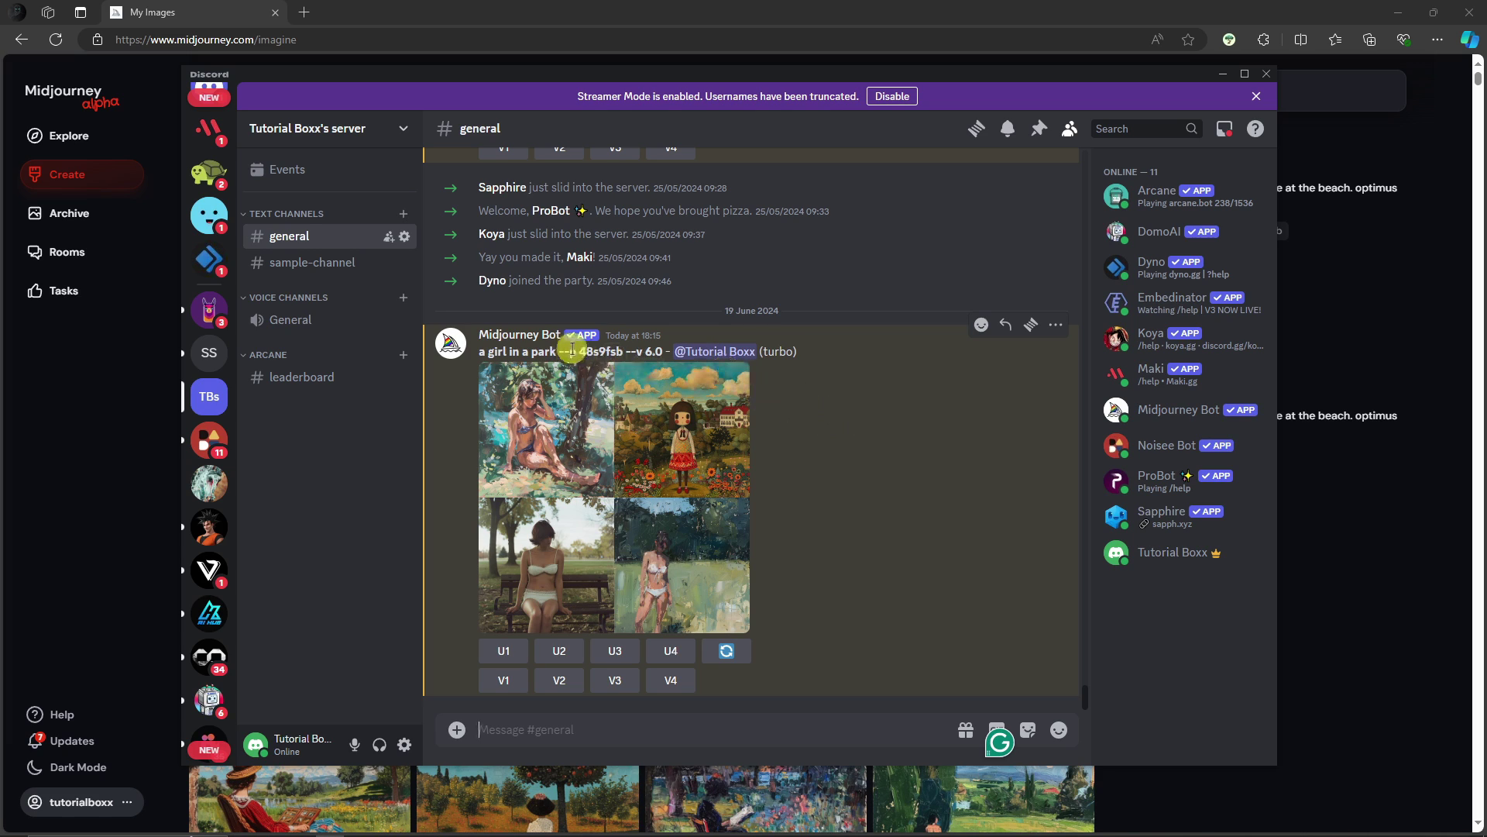
Highlight --p and the personalization code in the posted prompt, then send /settings.
drag(559, 352, 578, 353)
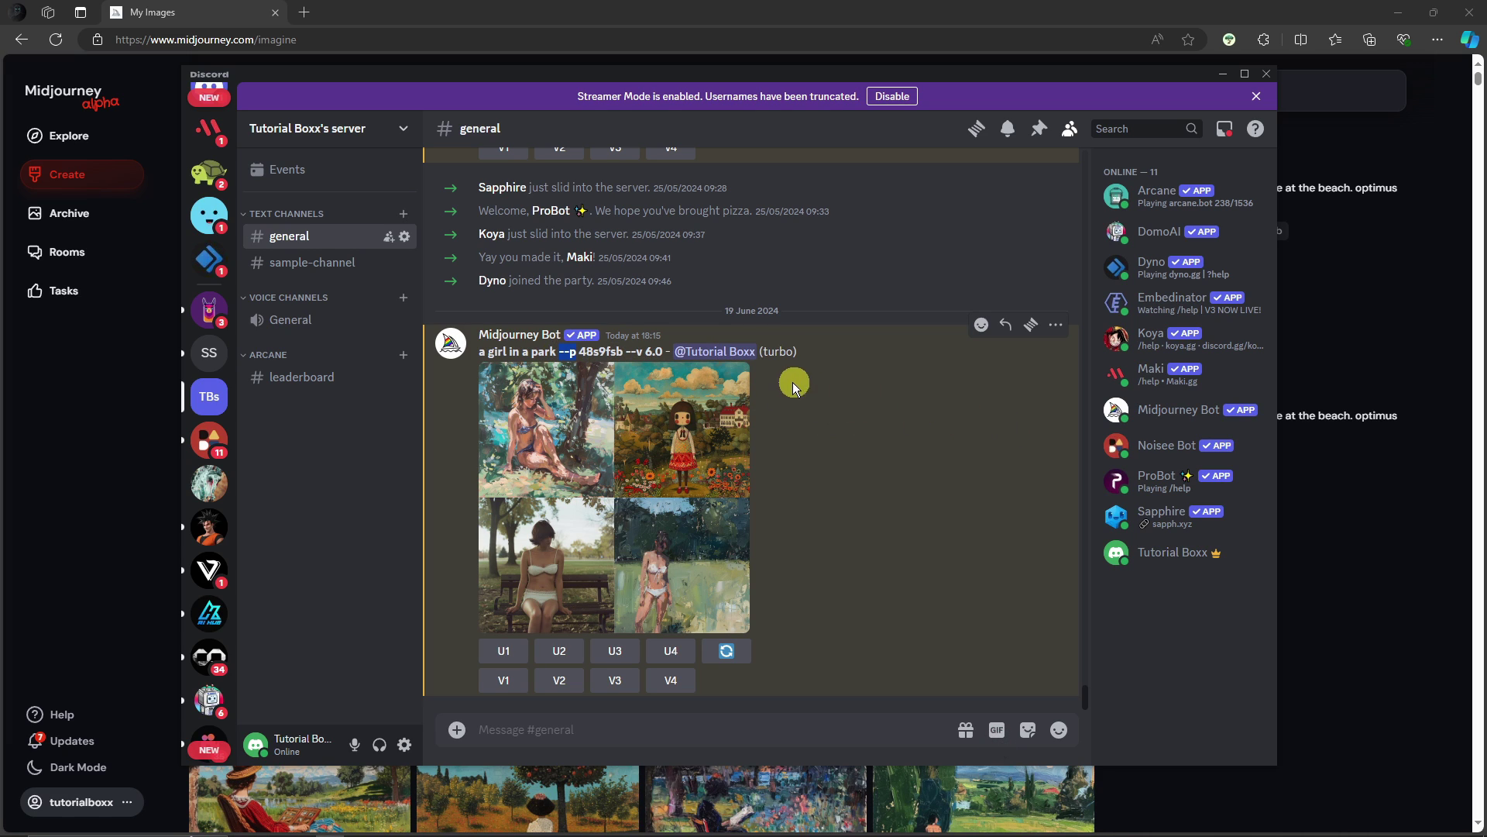
double_click(608, 352)
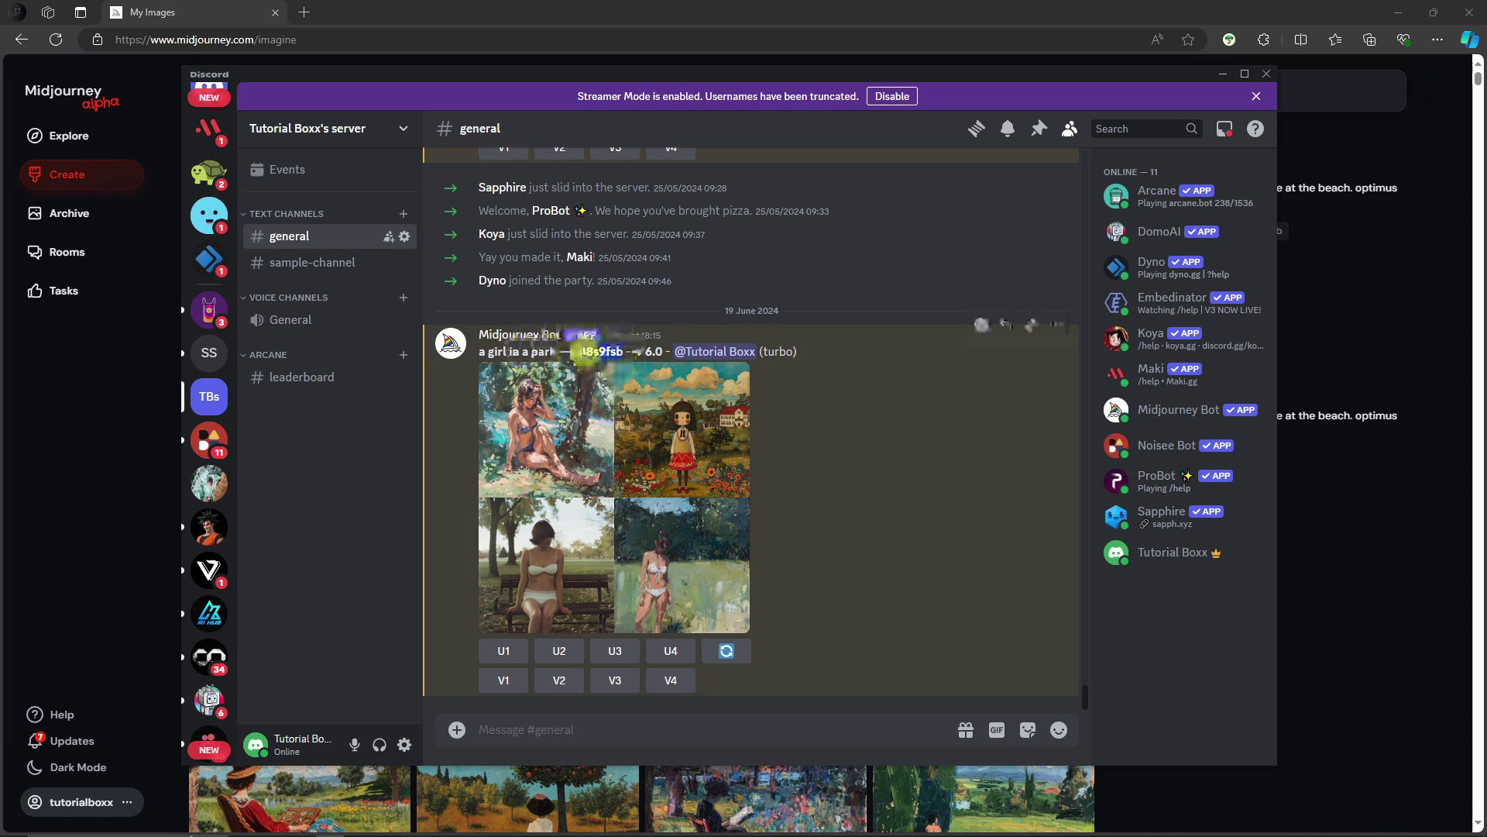
click(813, 724)
text(/settings)
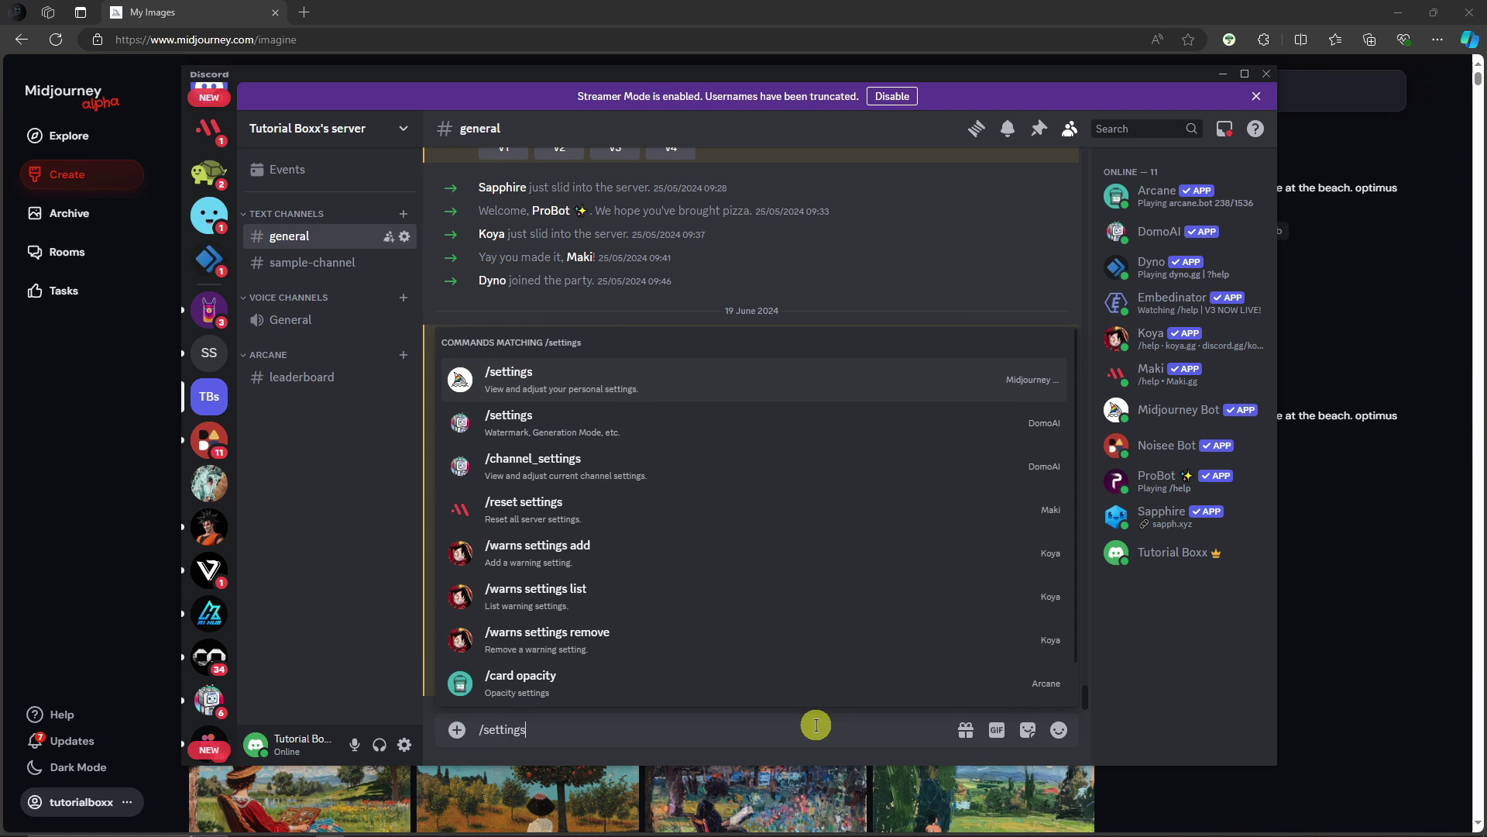
key(Return)
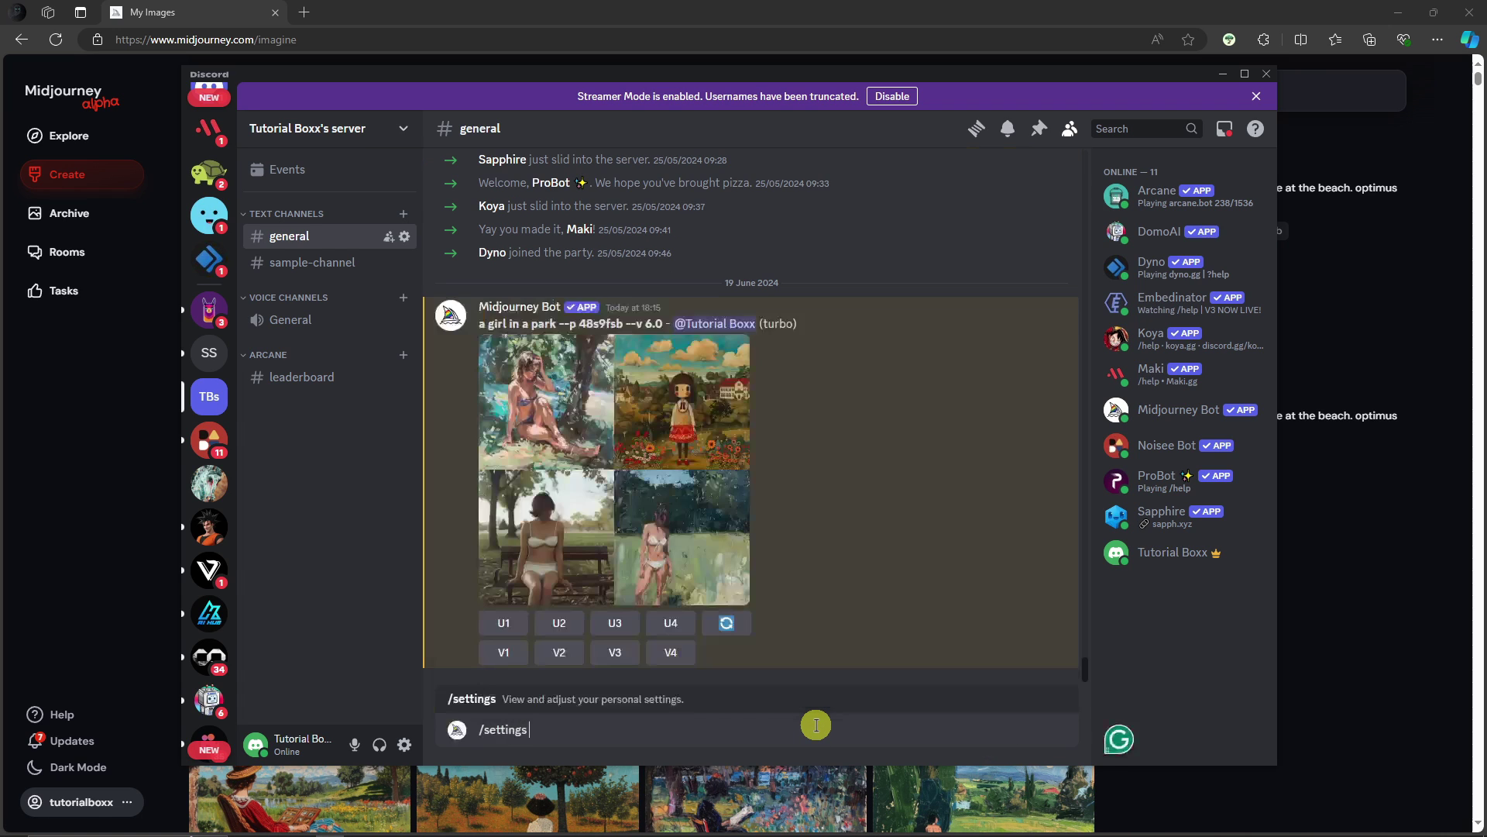
key(Return)
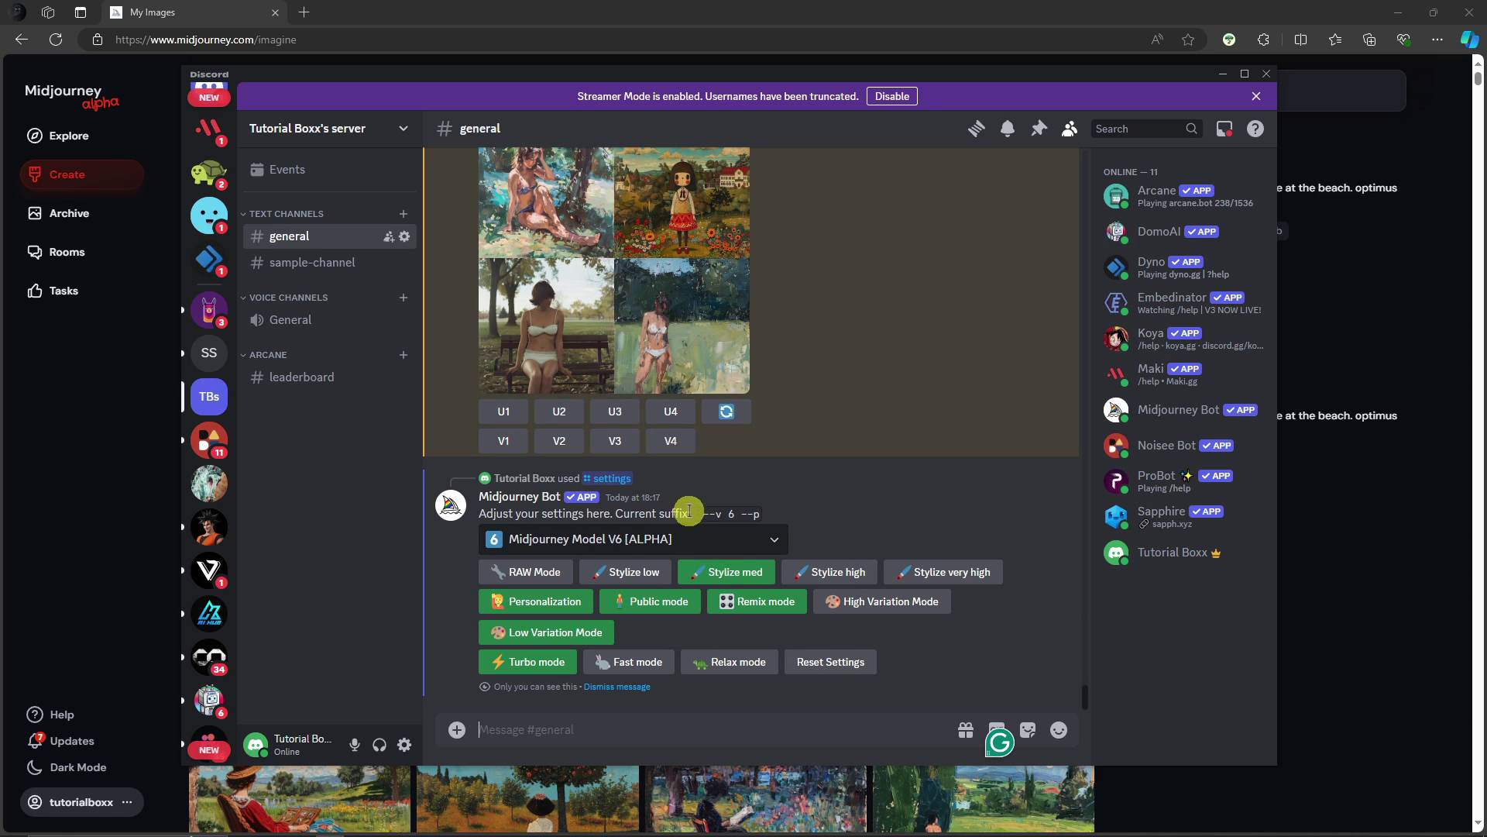
Toggle Personalization off and back on, keeping the suffix at --v 6 --p.
drag(735, 512, 864, 502)
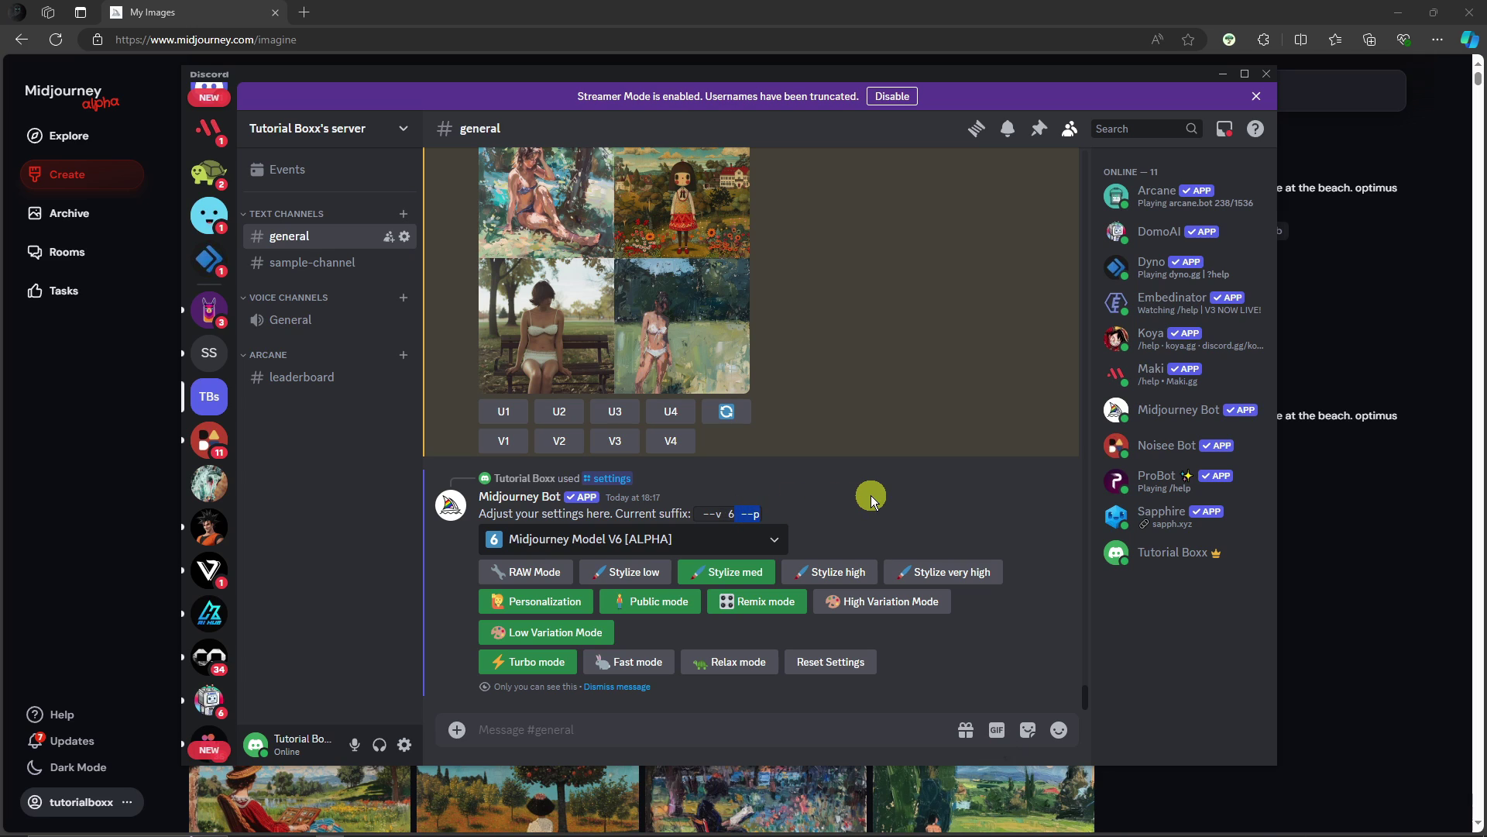
click(547, 606)
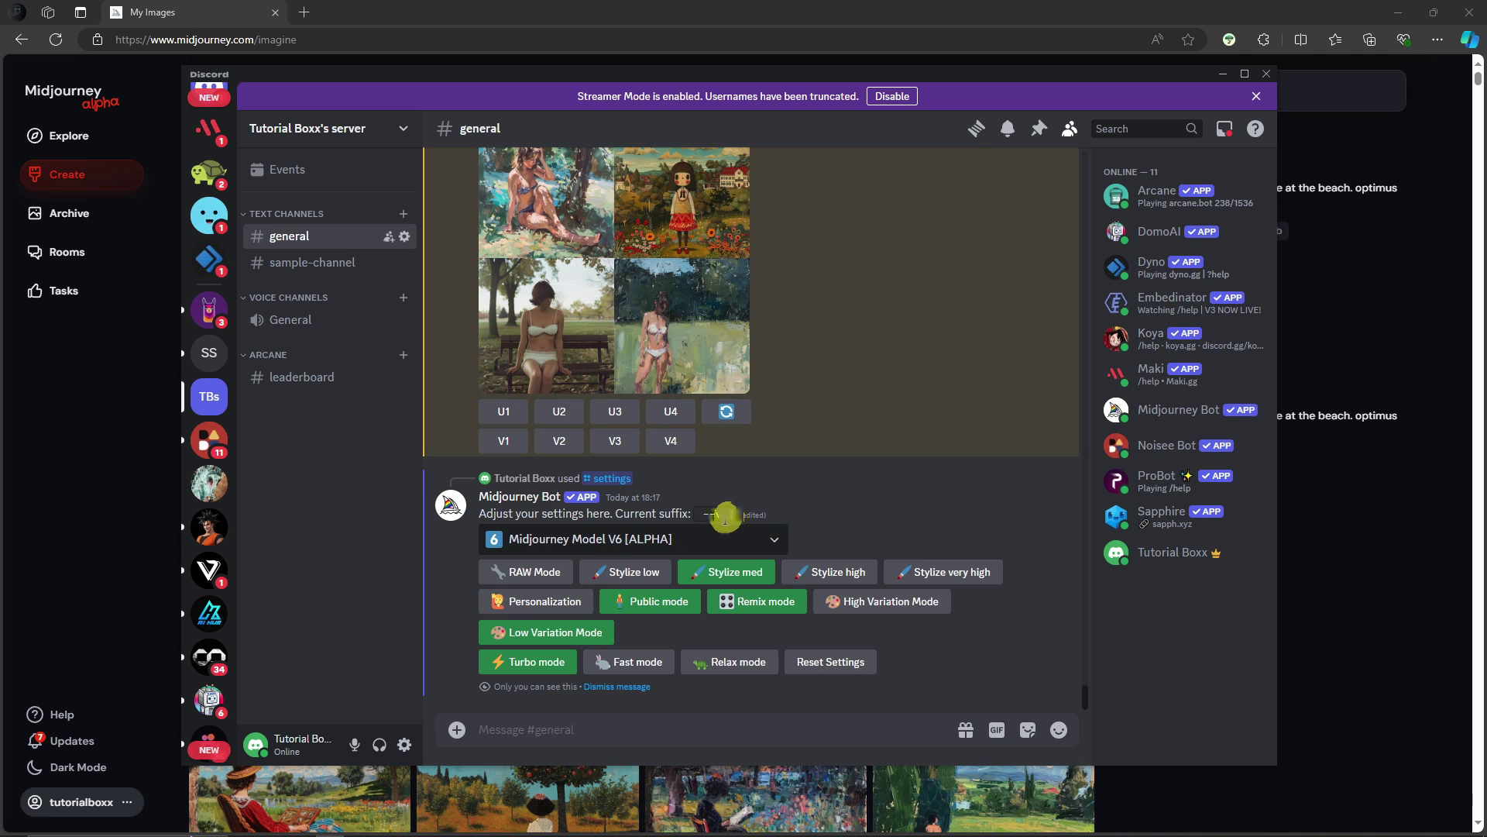
click(546, 606)
Submit /imagine with the prompt 'a girl in a park --p' to the Midjourney Bot.
click(678, 725)
text(/imagine)
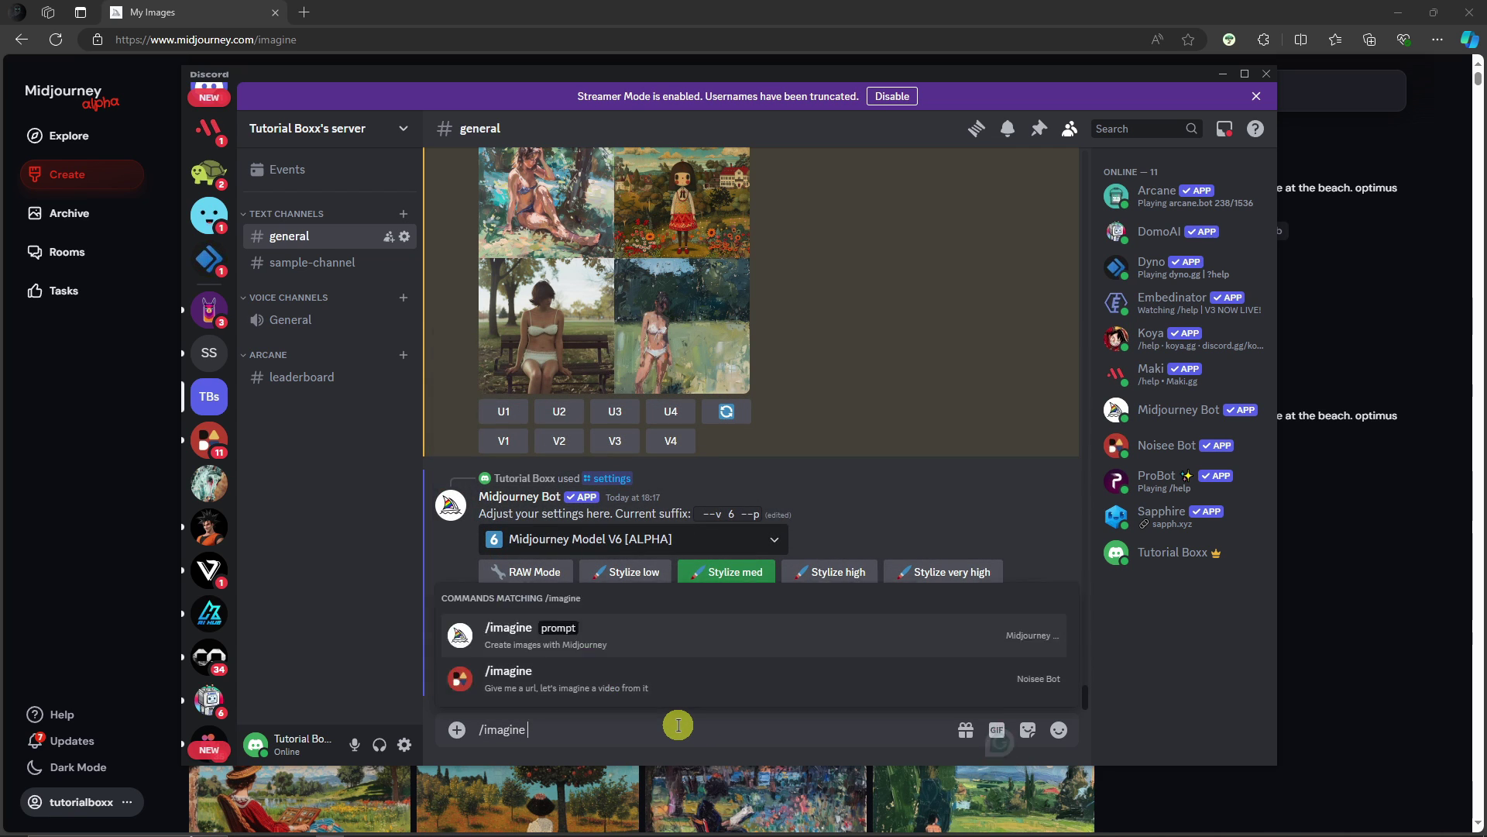
key(Return)
text(a girl)
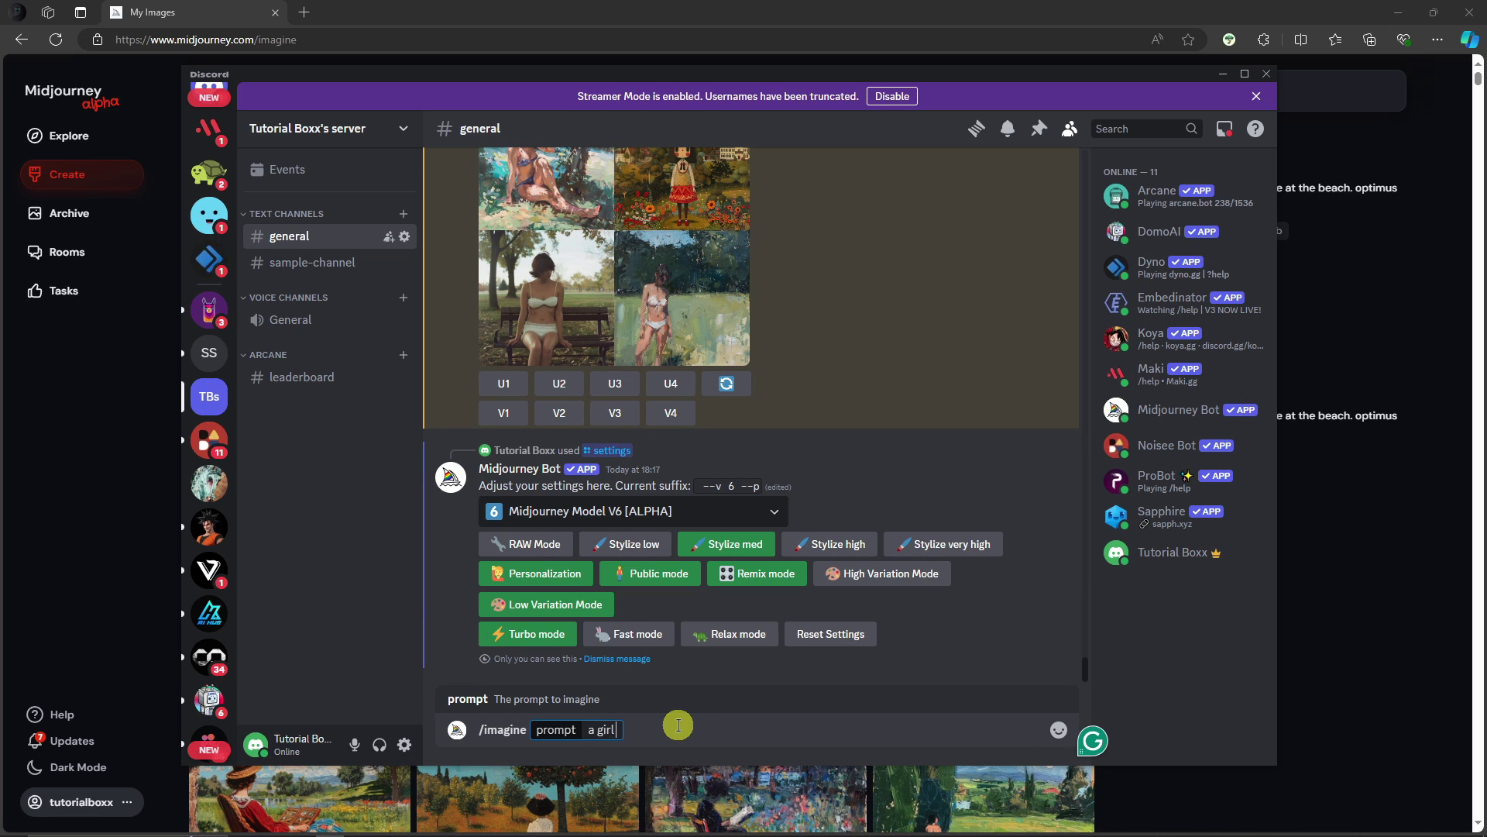
text( in a park)
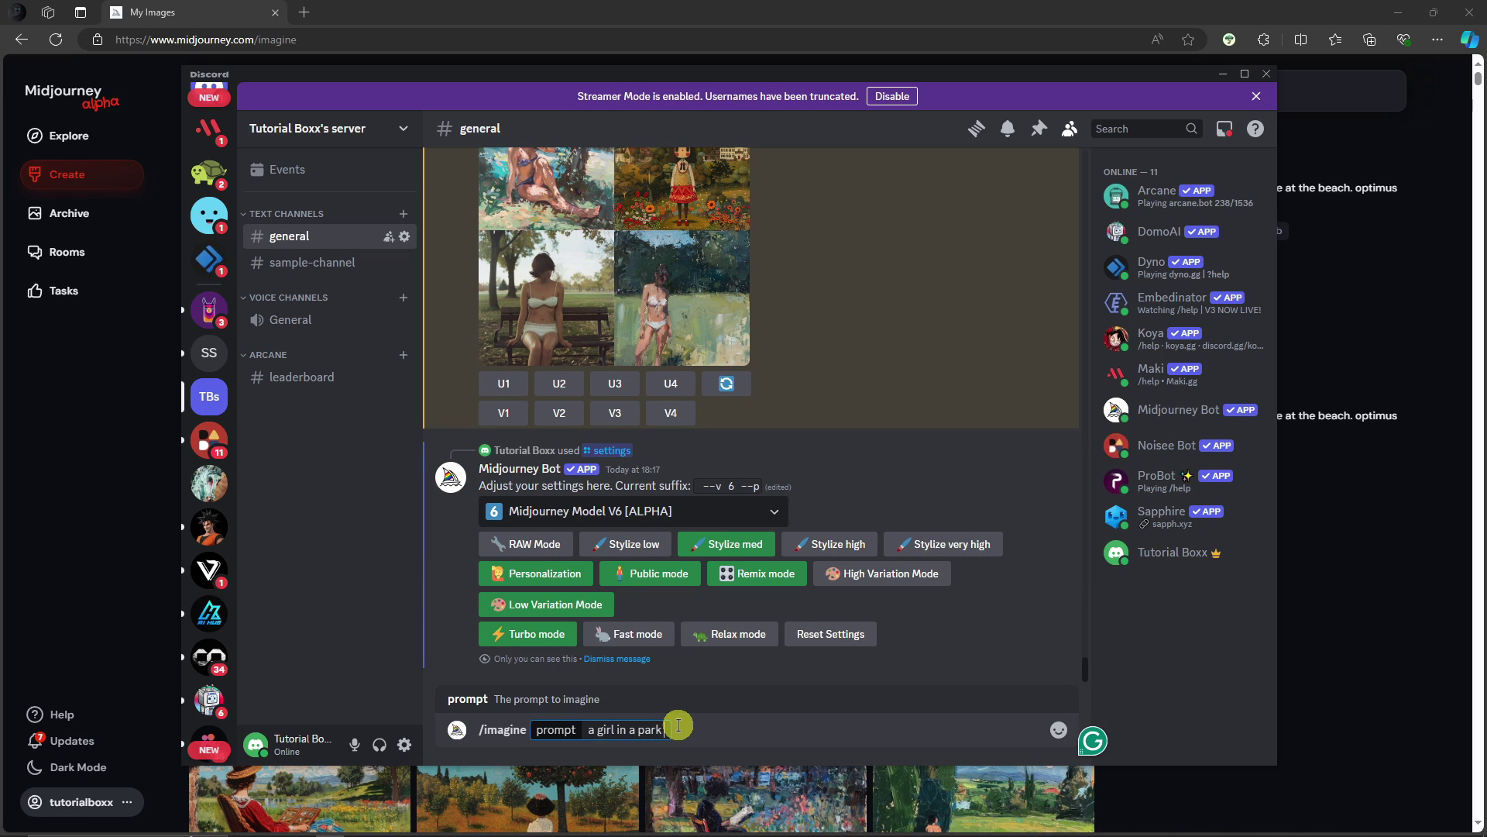
text( --)
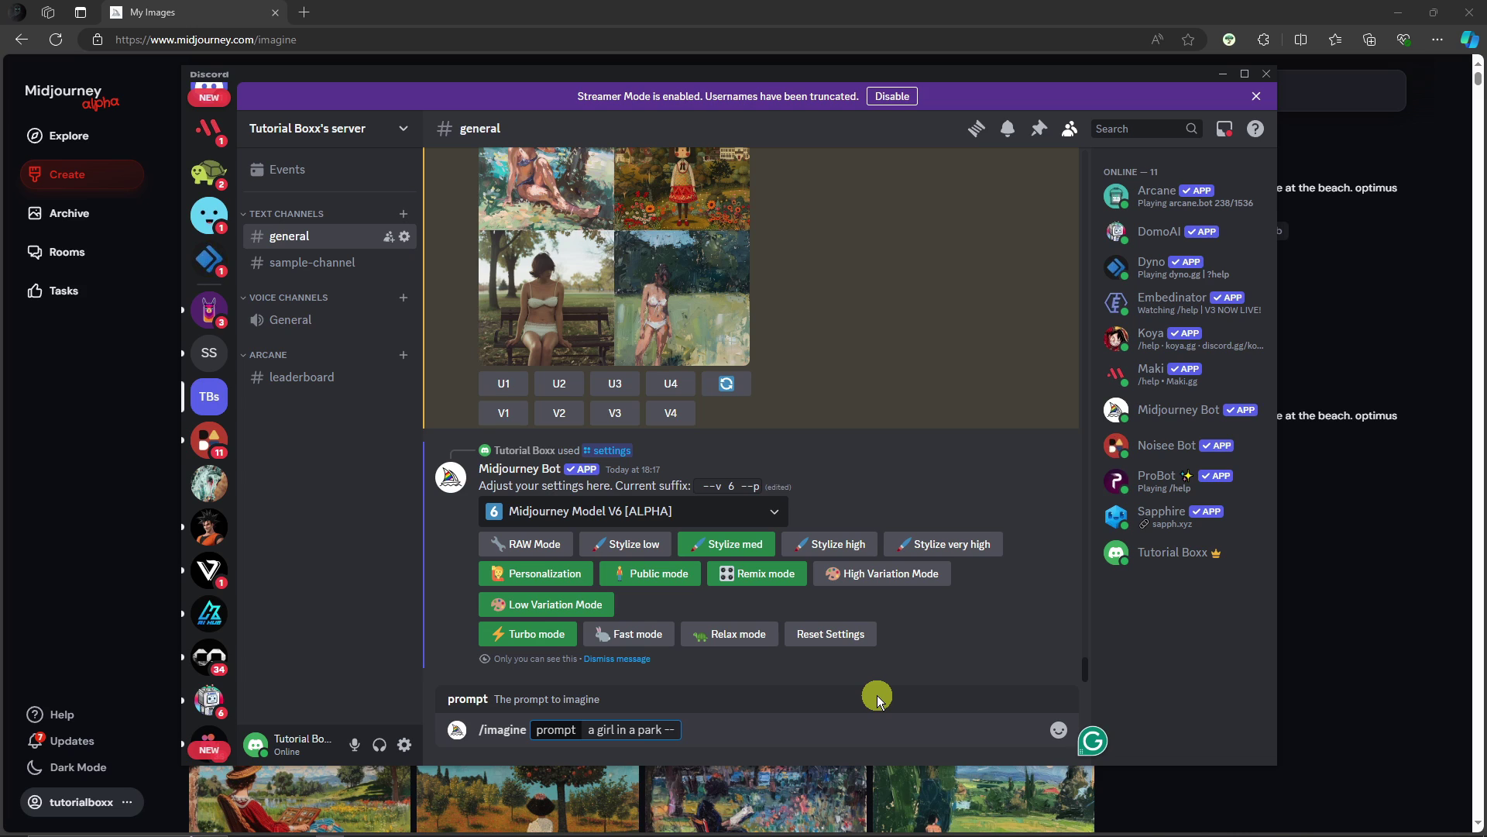
text(p)
key(Return)
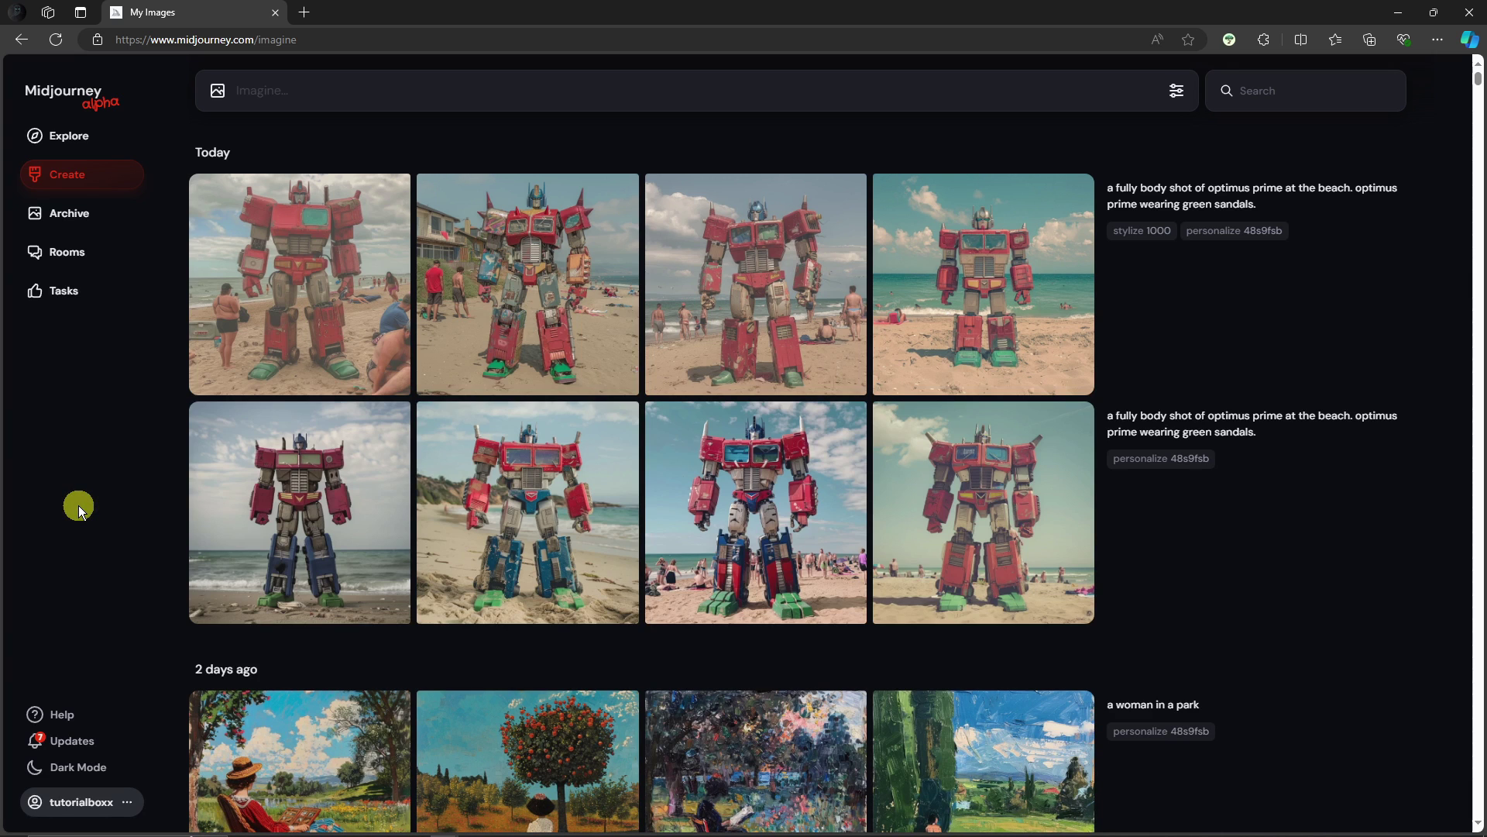
View each of the four stylize-1000 Optimus beach images full size, then close the viewer.
click(323, 249)
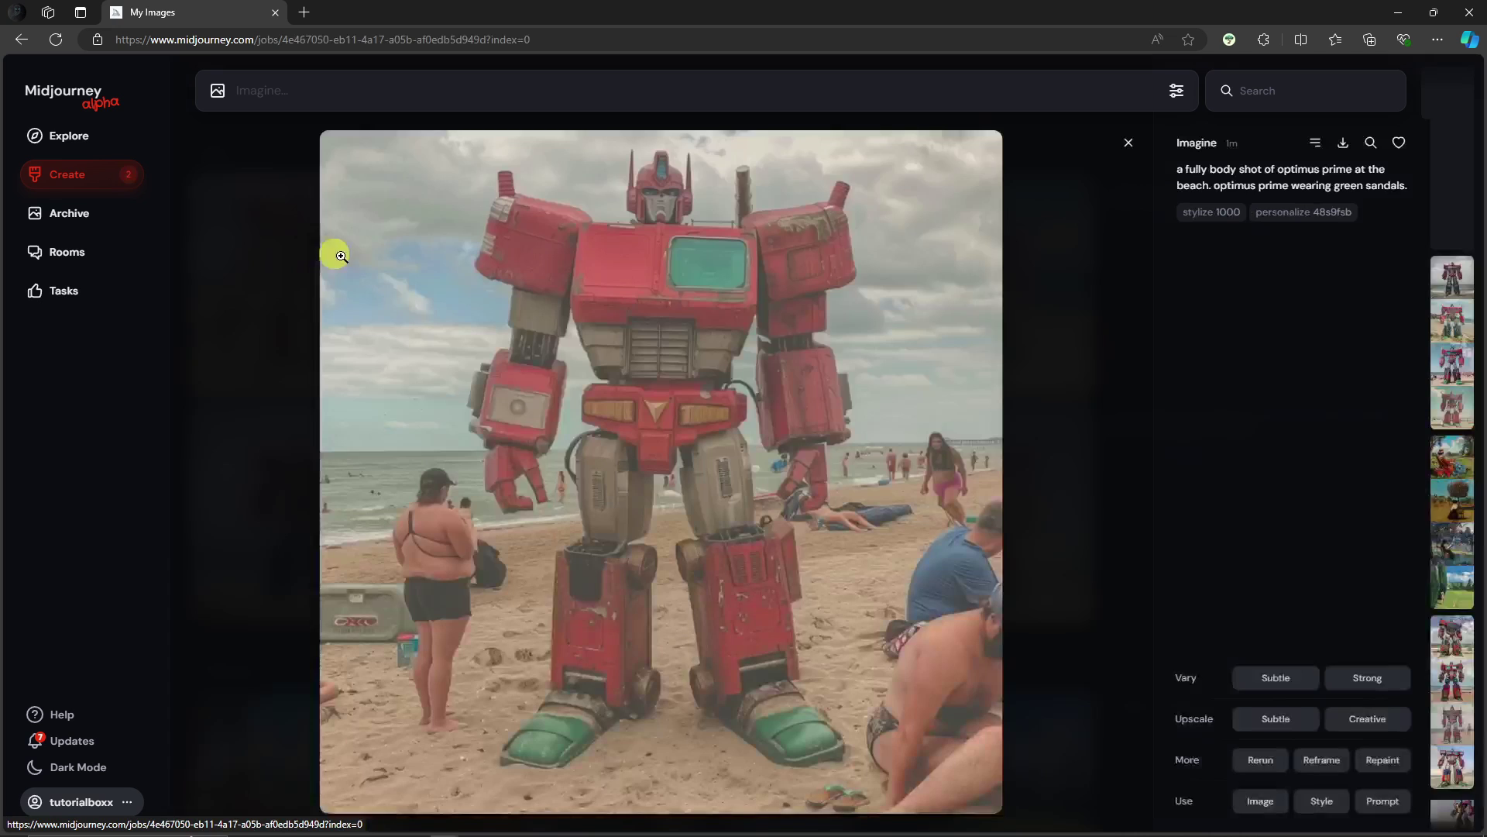
click(1128, 142)
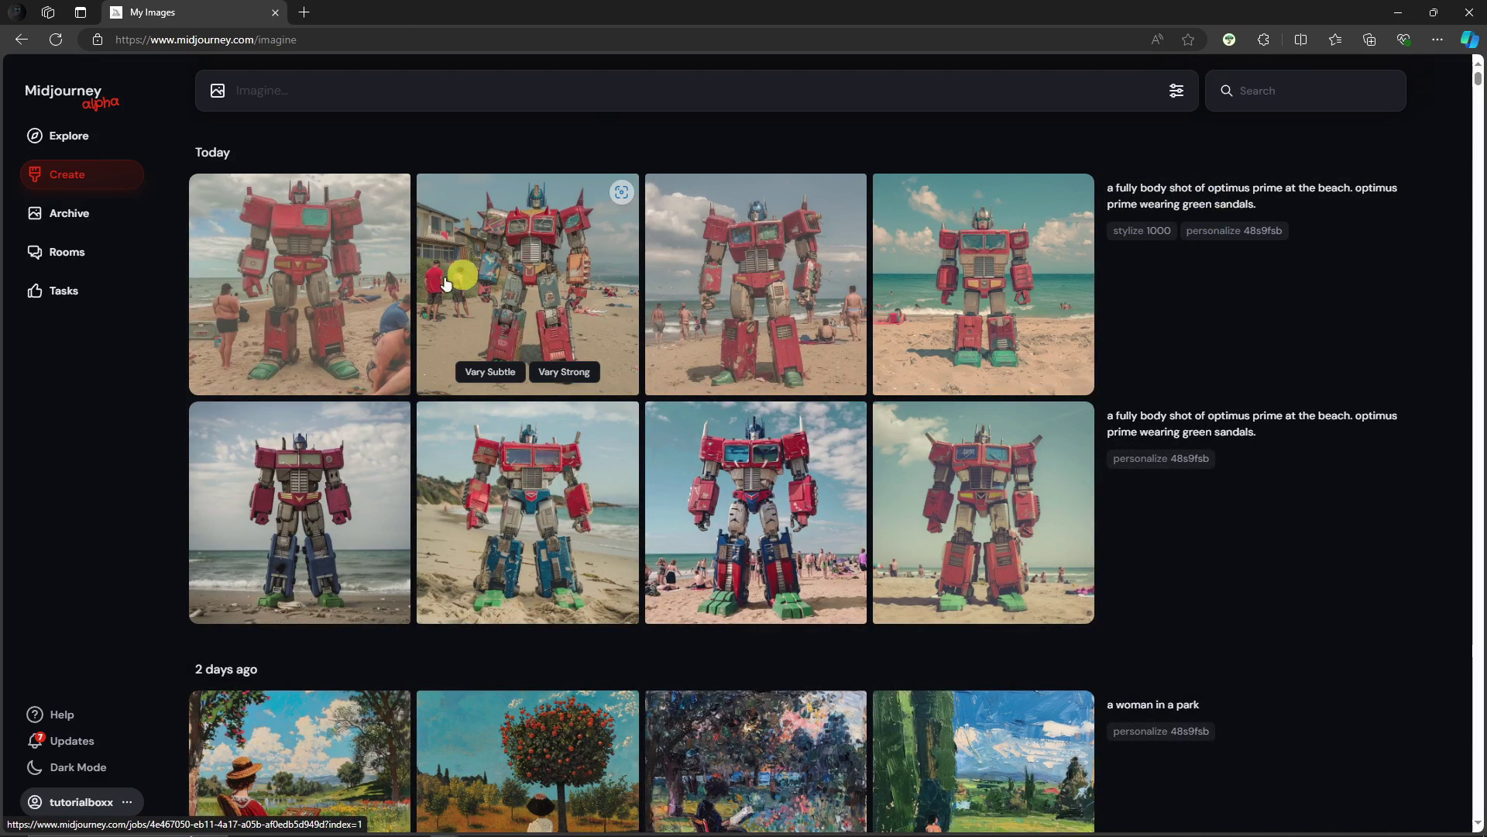
click(303, 285)
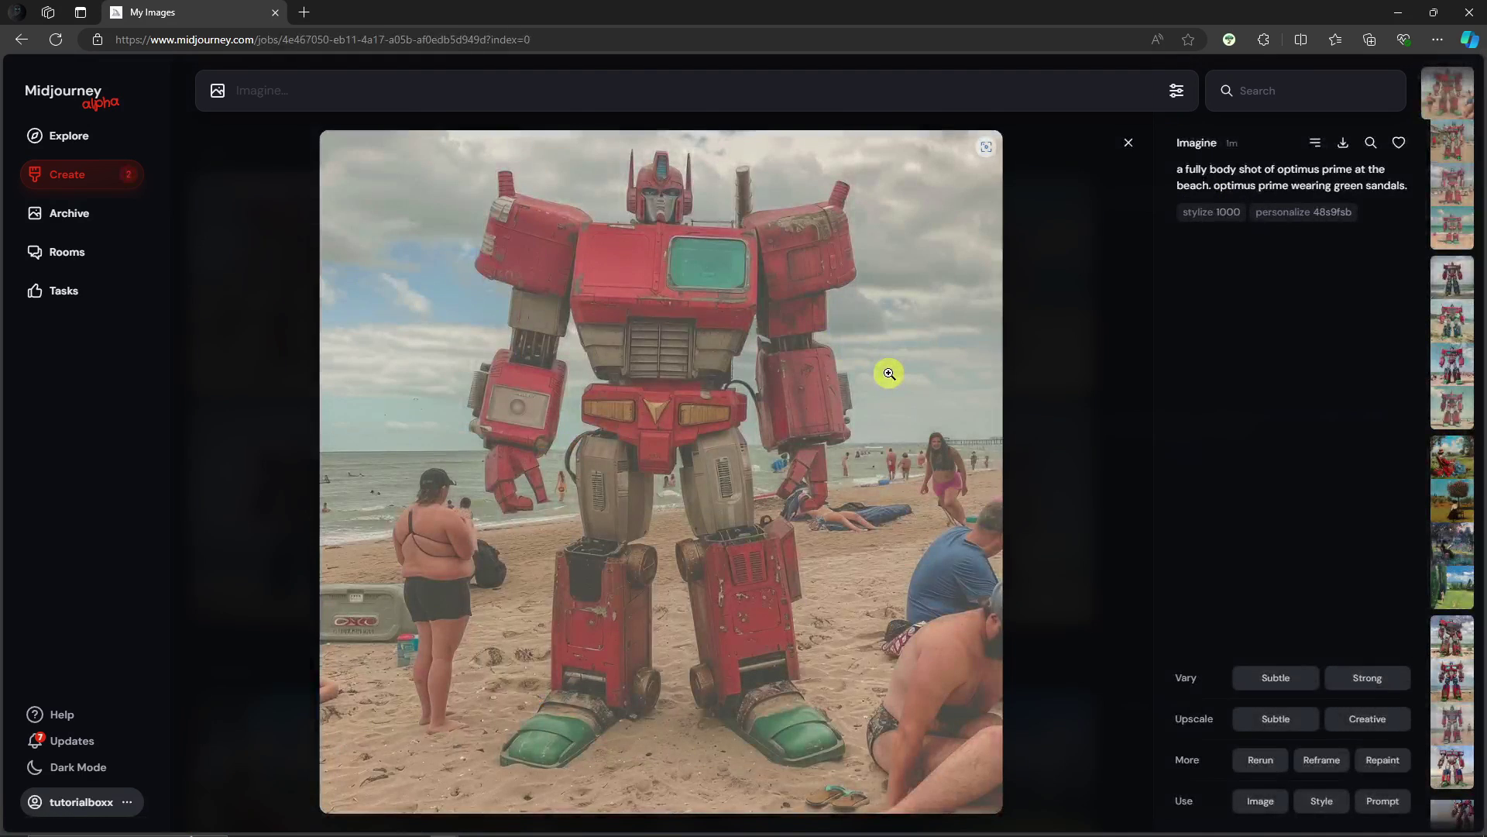
key(Right)
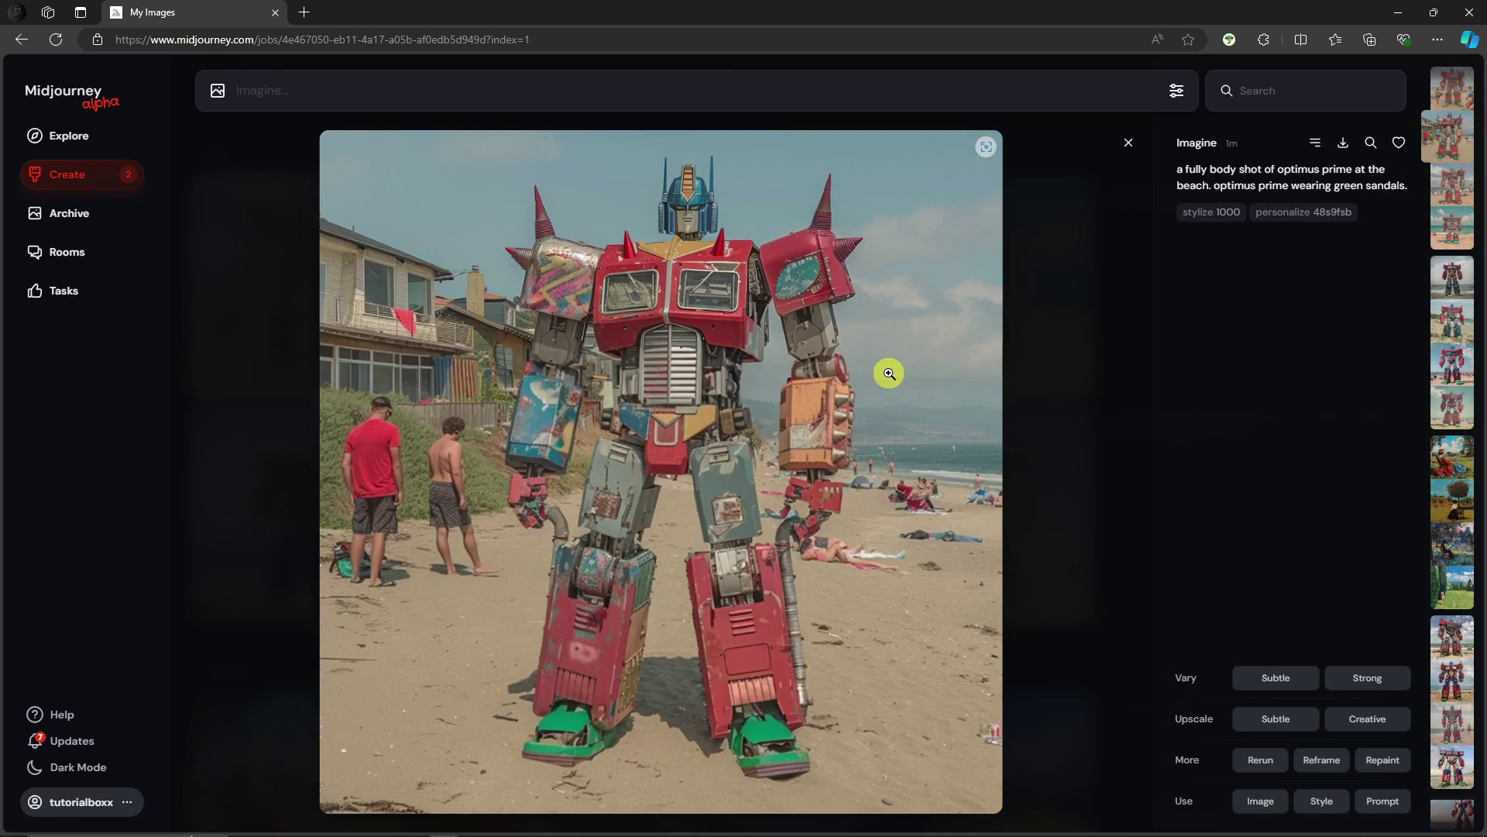
key(Right)
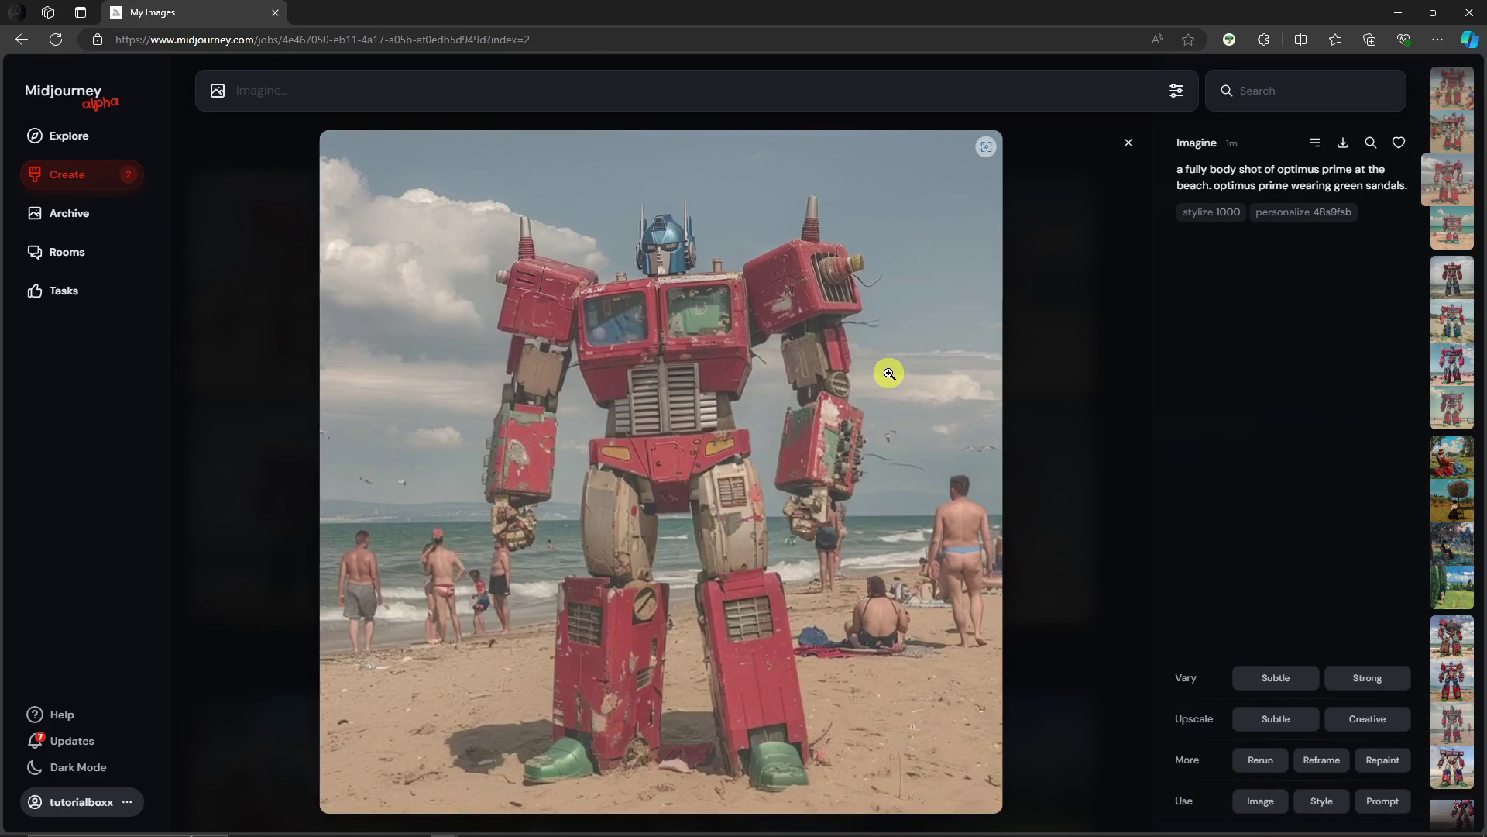
key(Right)
key(Left)
key(Left)
key(Left)
key(Right)
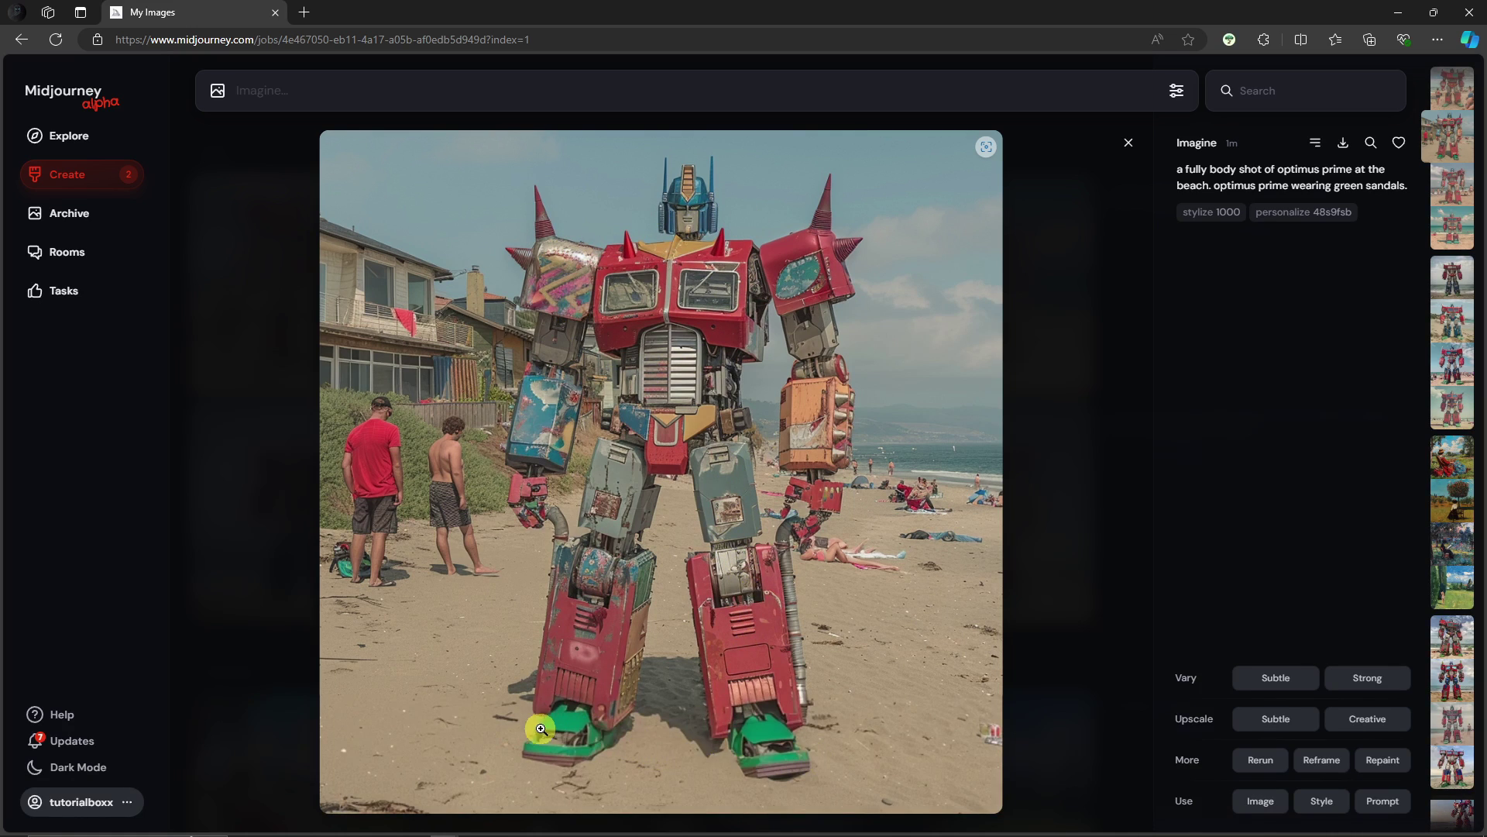
click(420, 488)
click(457, 438)
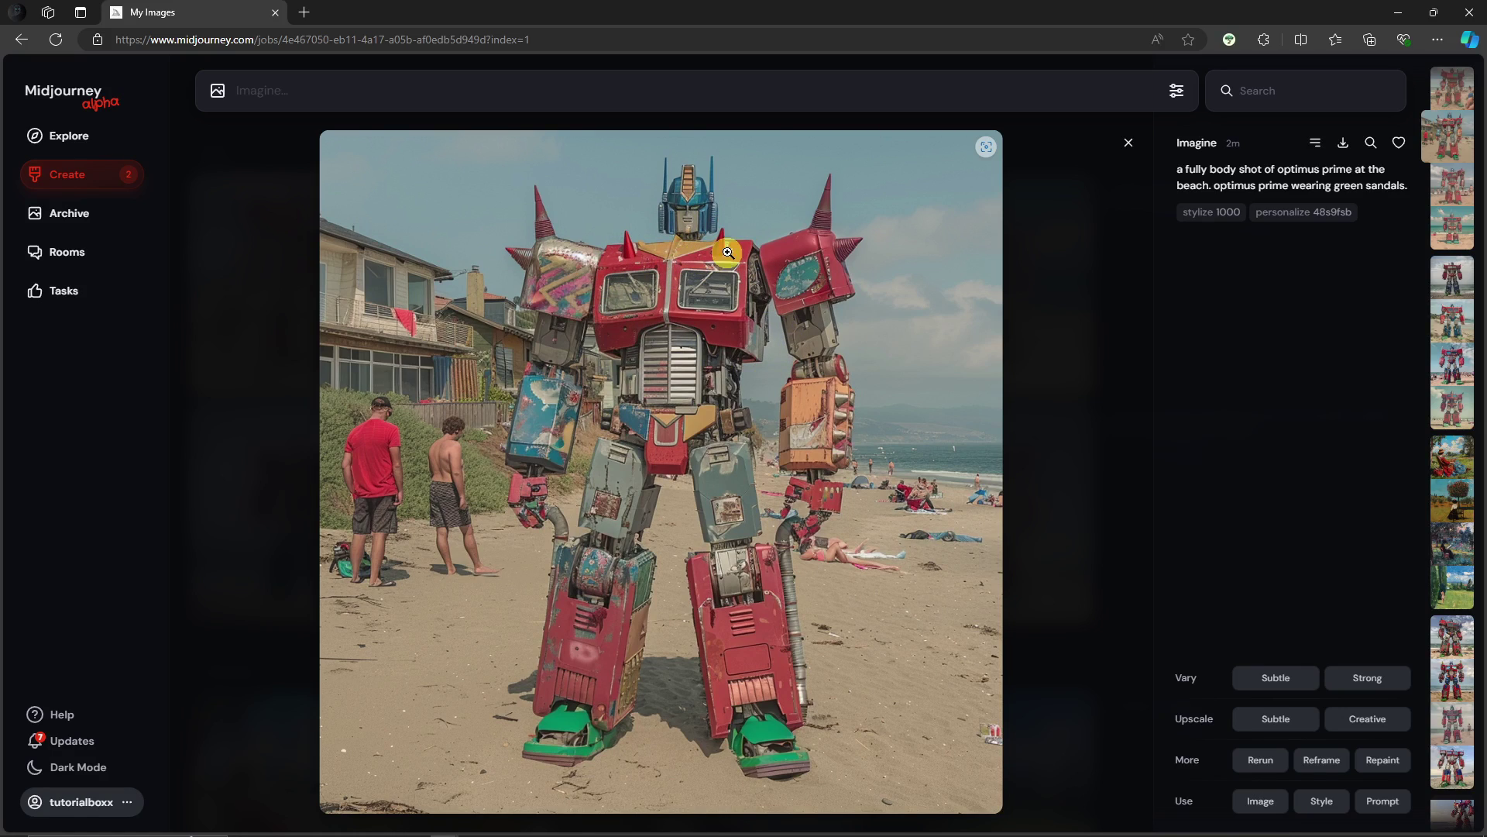
click(1129, 143)
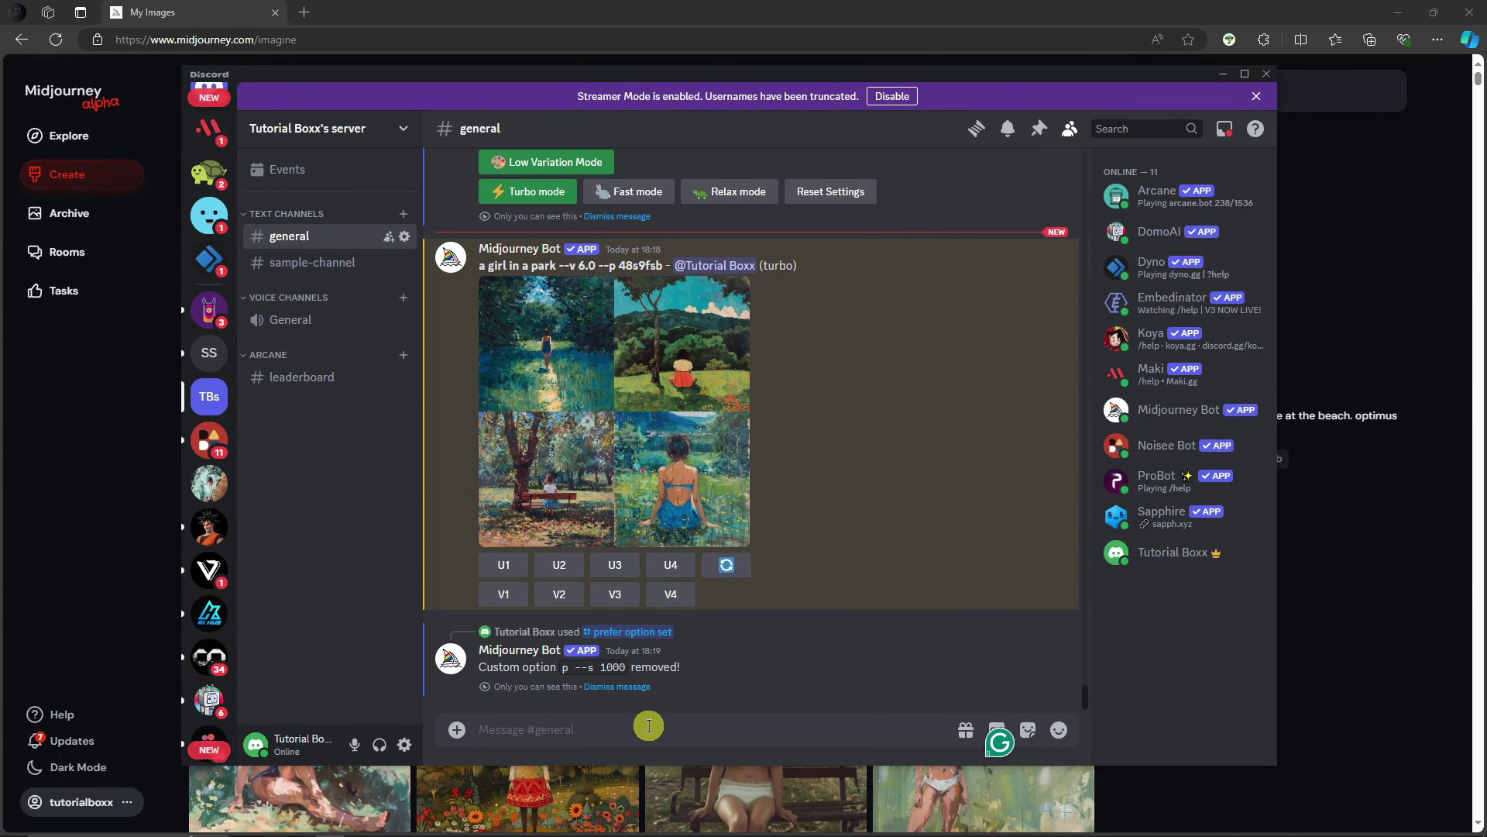
Send /prefer suffix with new_value --p --s 1000 to the Midjourney Bot.
scroll(813, 469, up, 4)
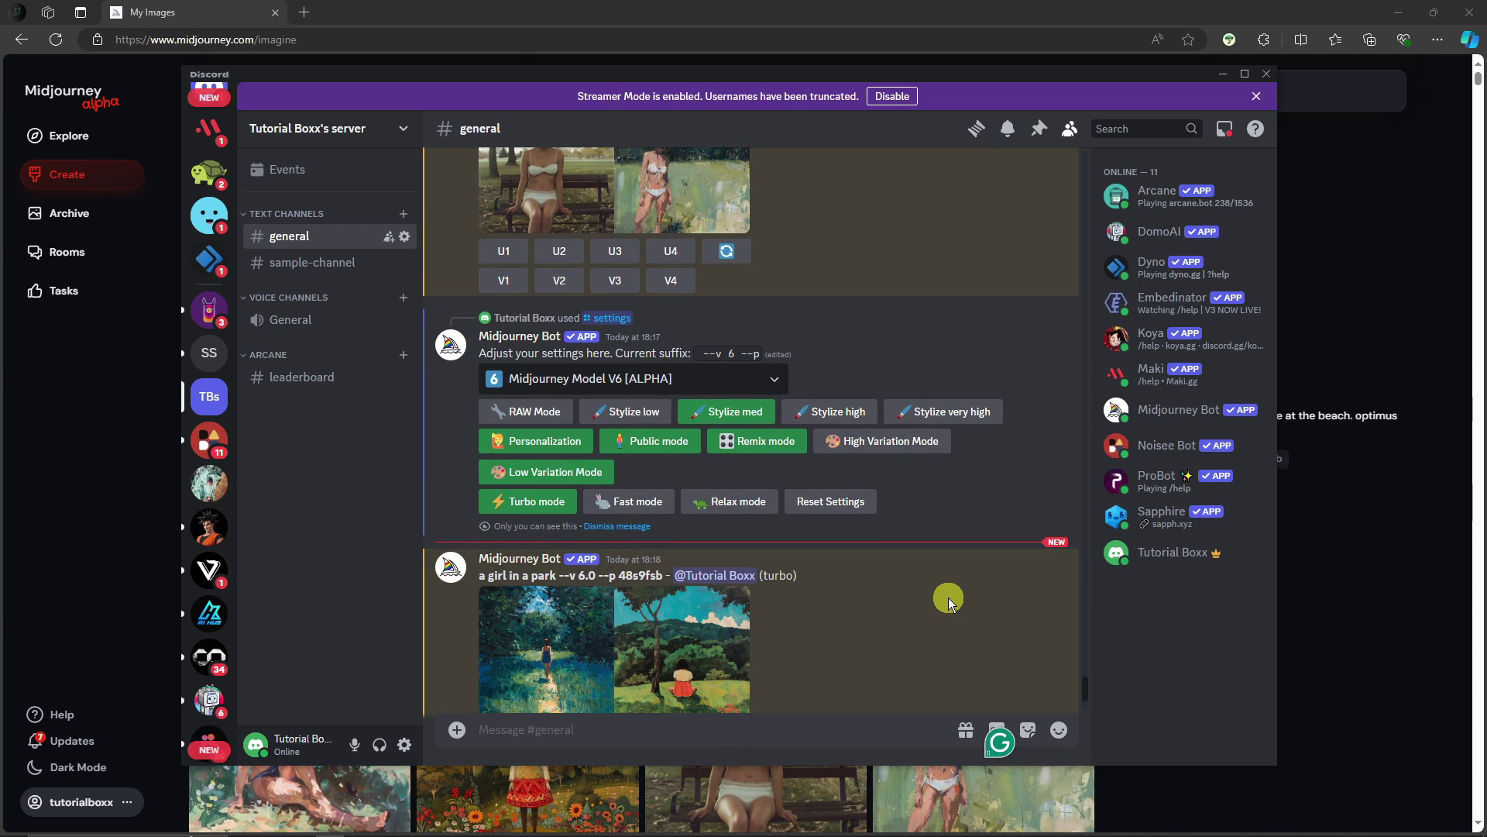
text(/prefer suffix)
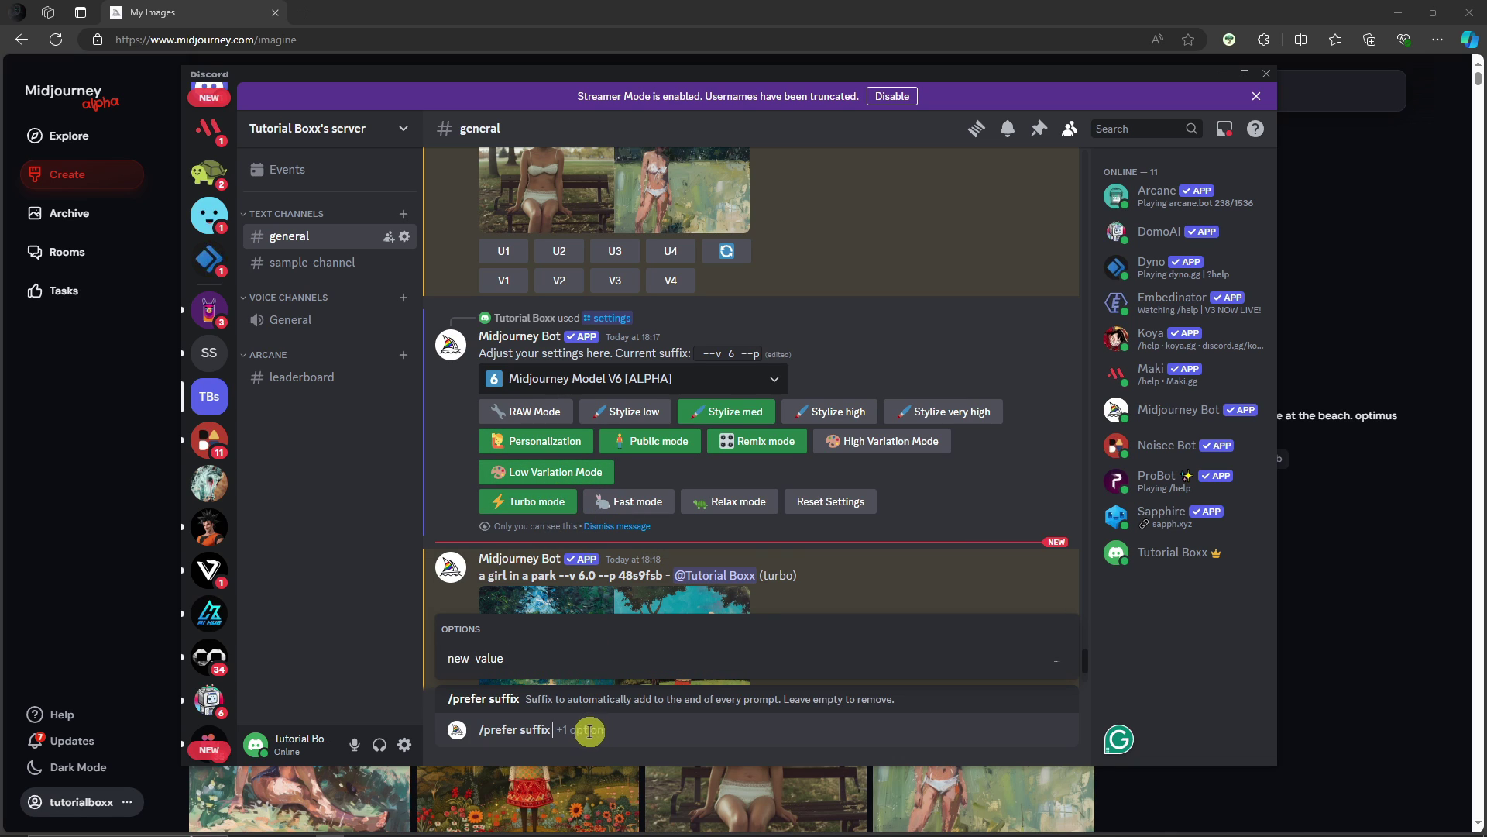
click(488, 659)
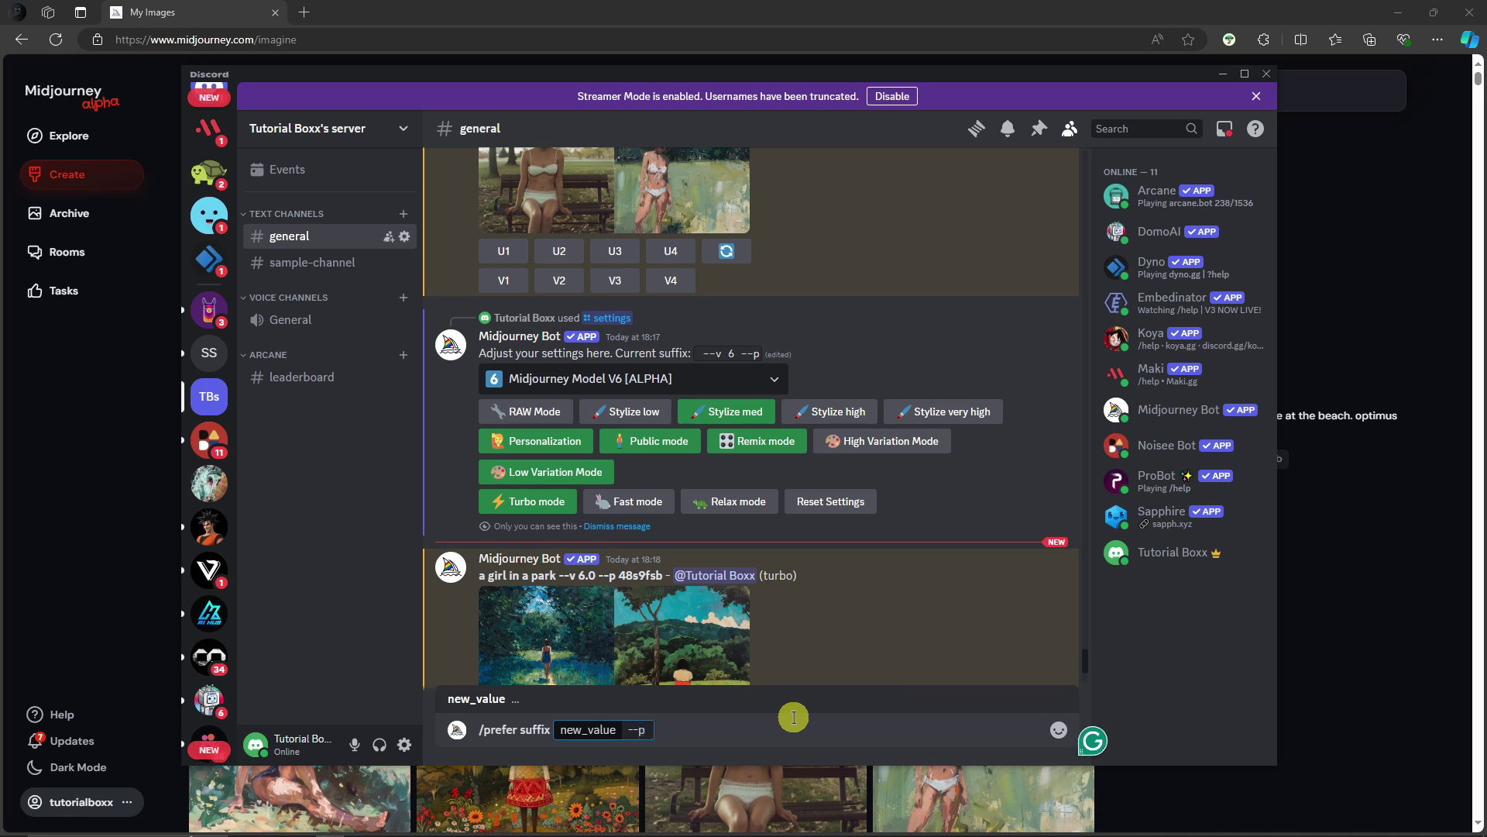
text(--p --s 50)
key(BackSpace)
key(BackSpace)
text(100)
key(BackSpace)
key(BackSpace)
key(BackSpace)
text(1000)
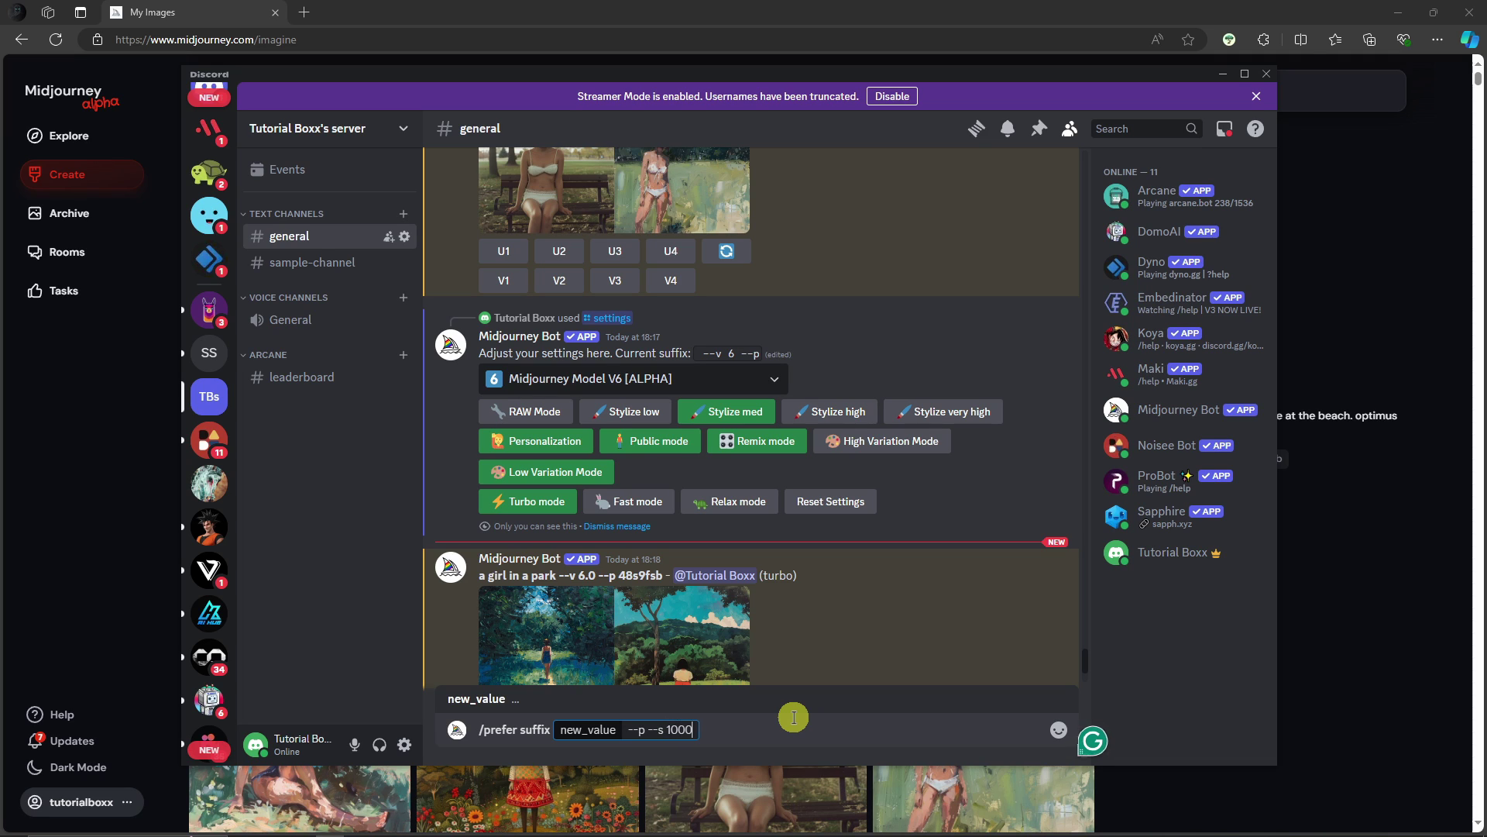
key(Return)
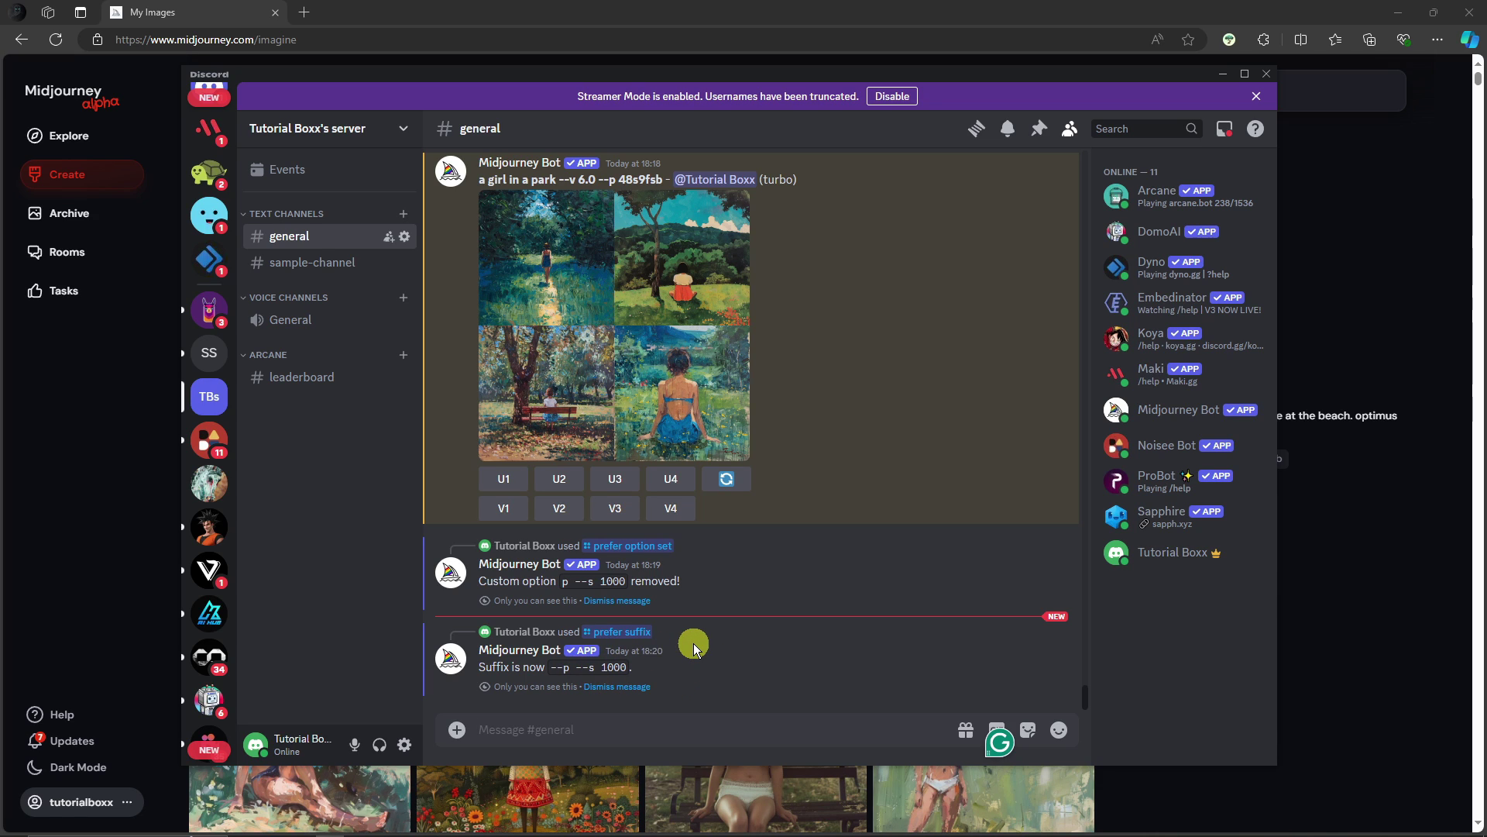
Generate a Midjourney /imagine grid for 'The incredible hulk' and highlight its --p 48s9fsb suffix.
text(/imagine)
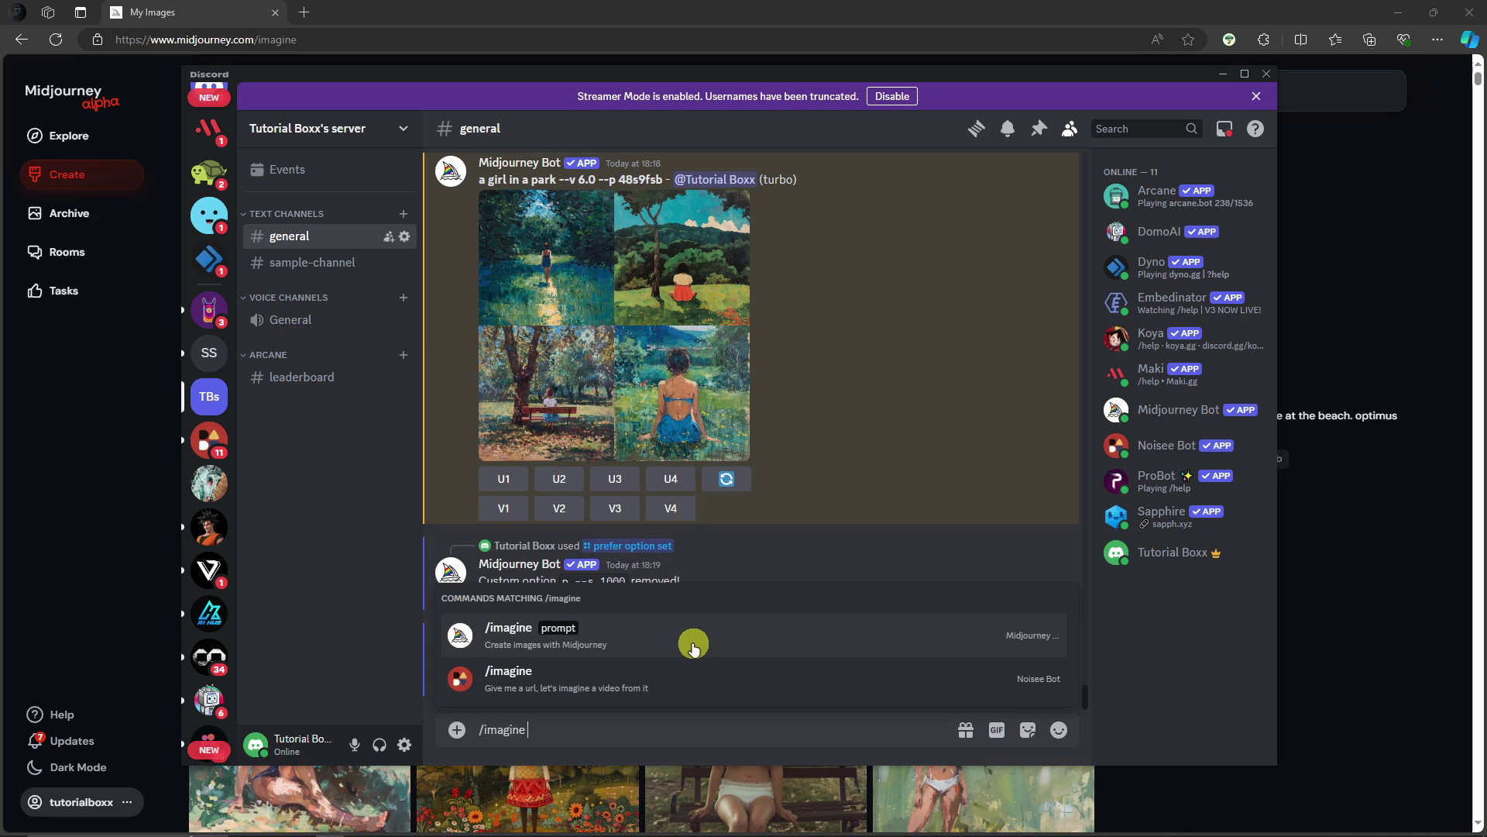
click(694, 645)
text(The i)
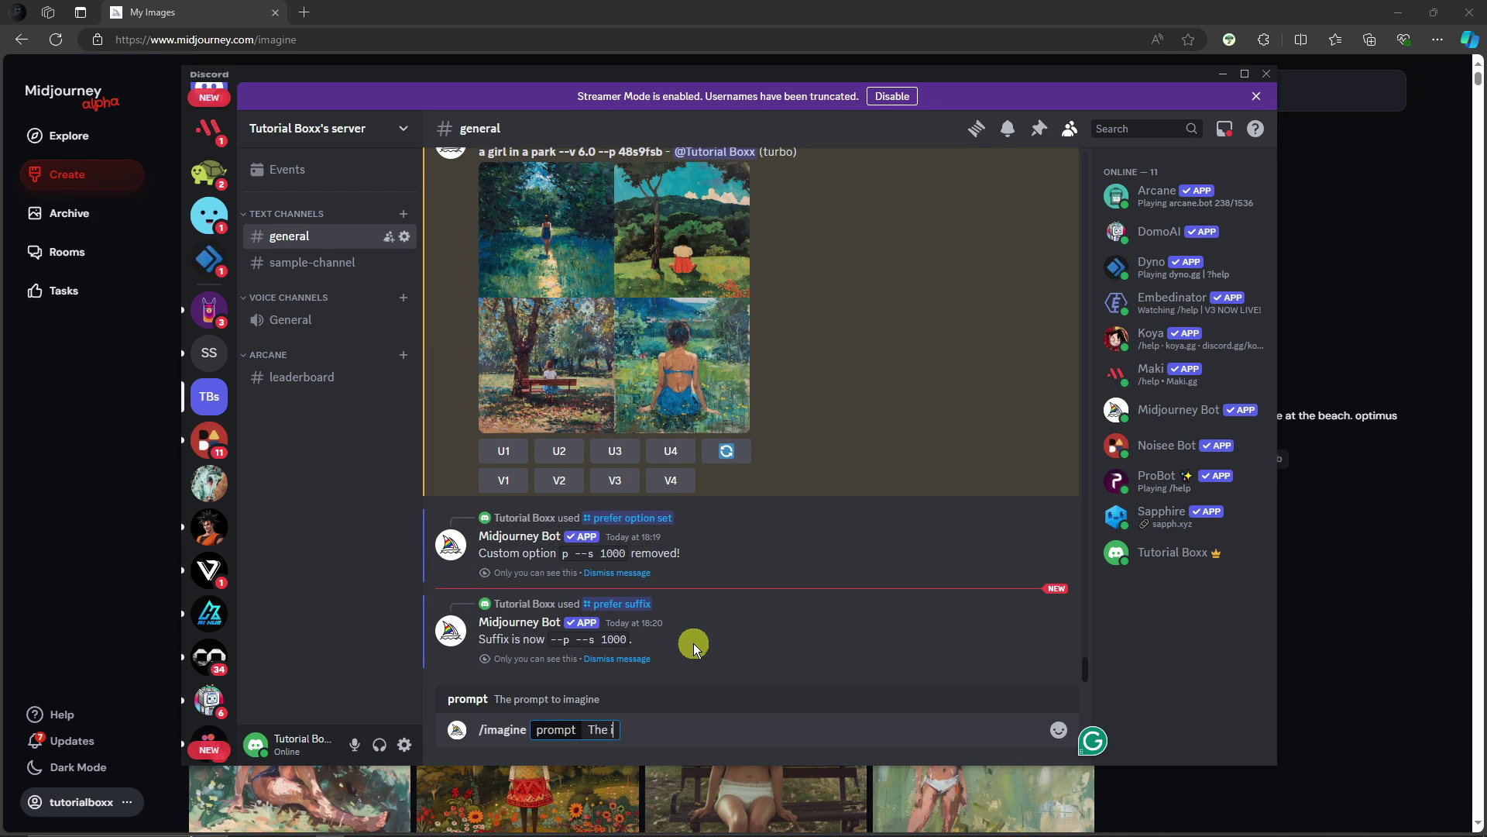
text(ncredible hulk)
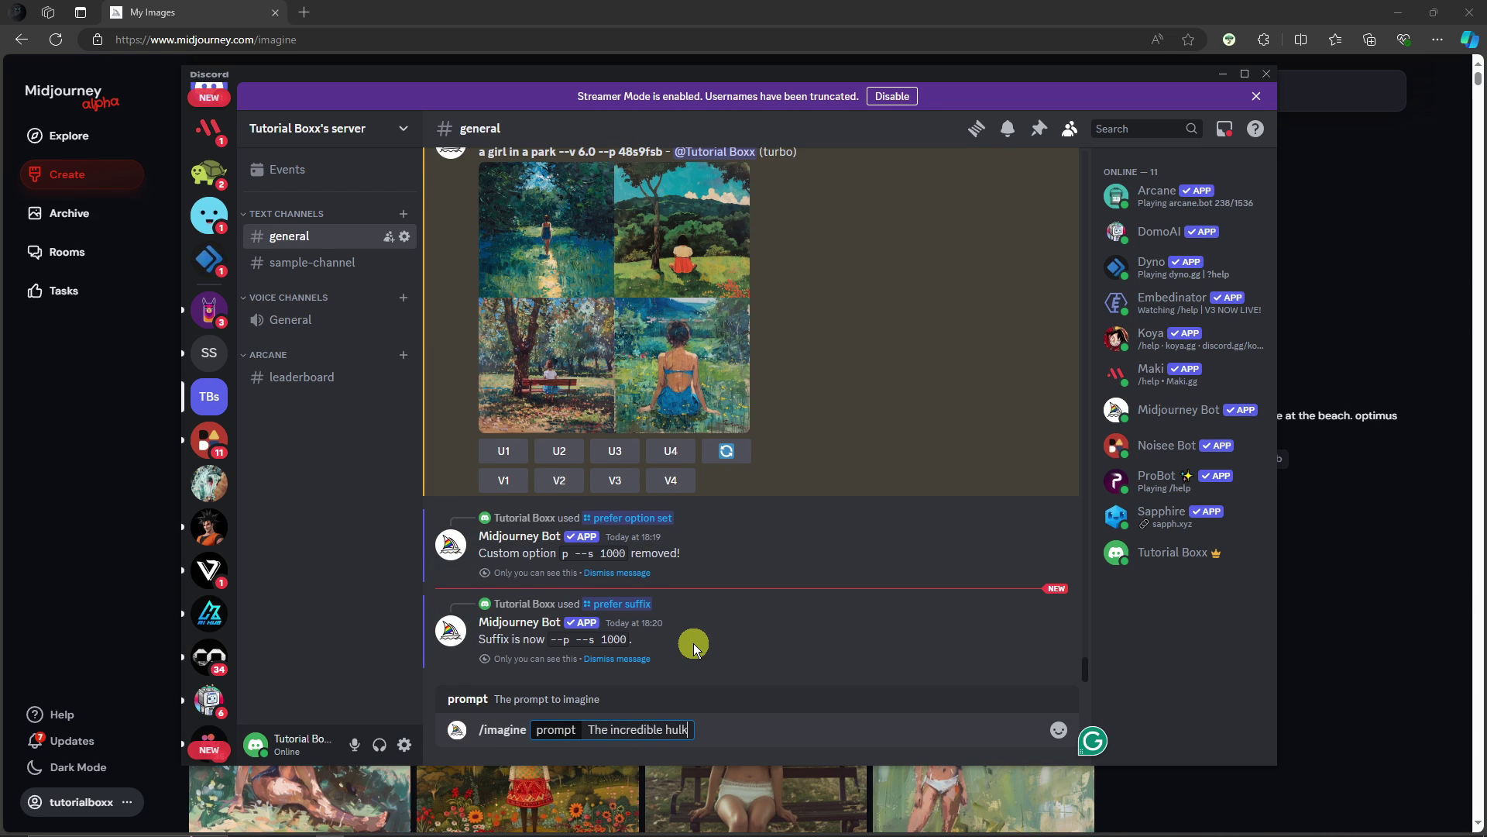
key(Return)
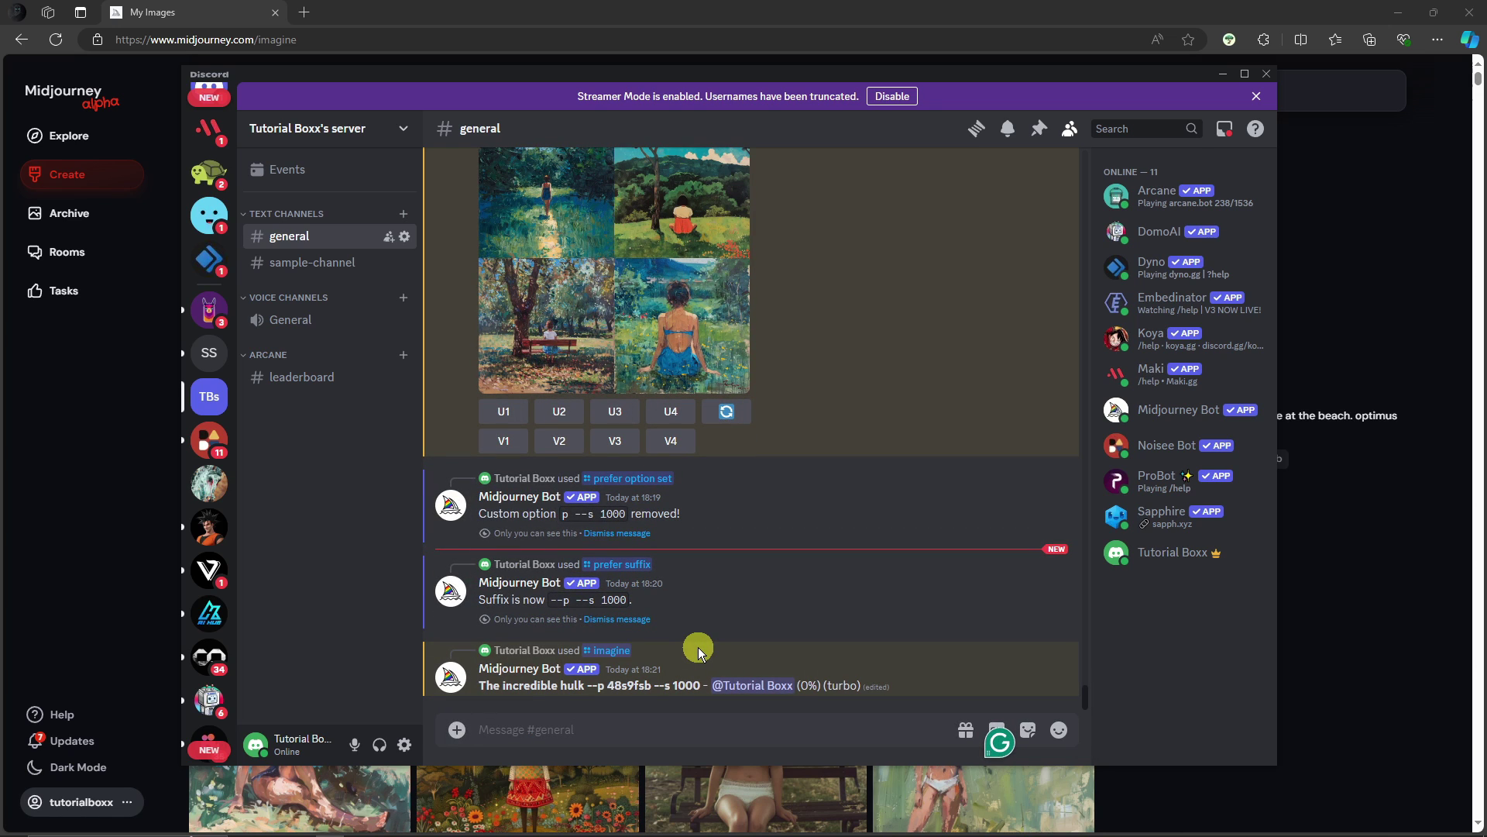
drag(590, 686, 653, 688)
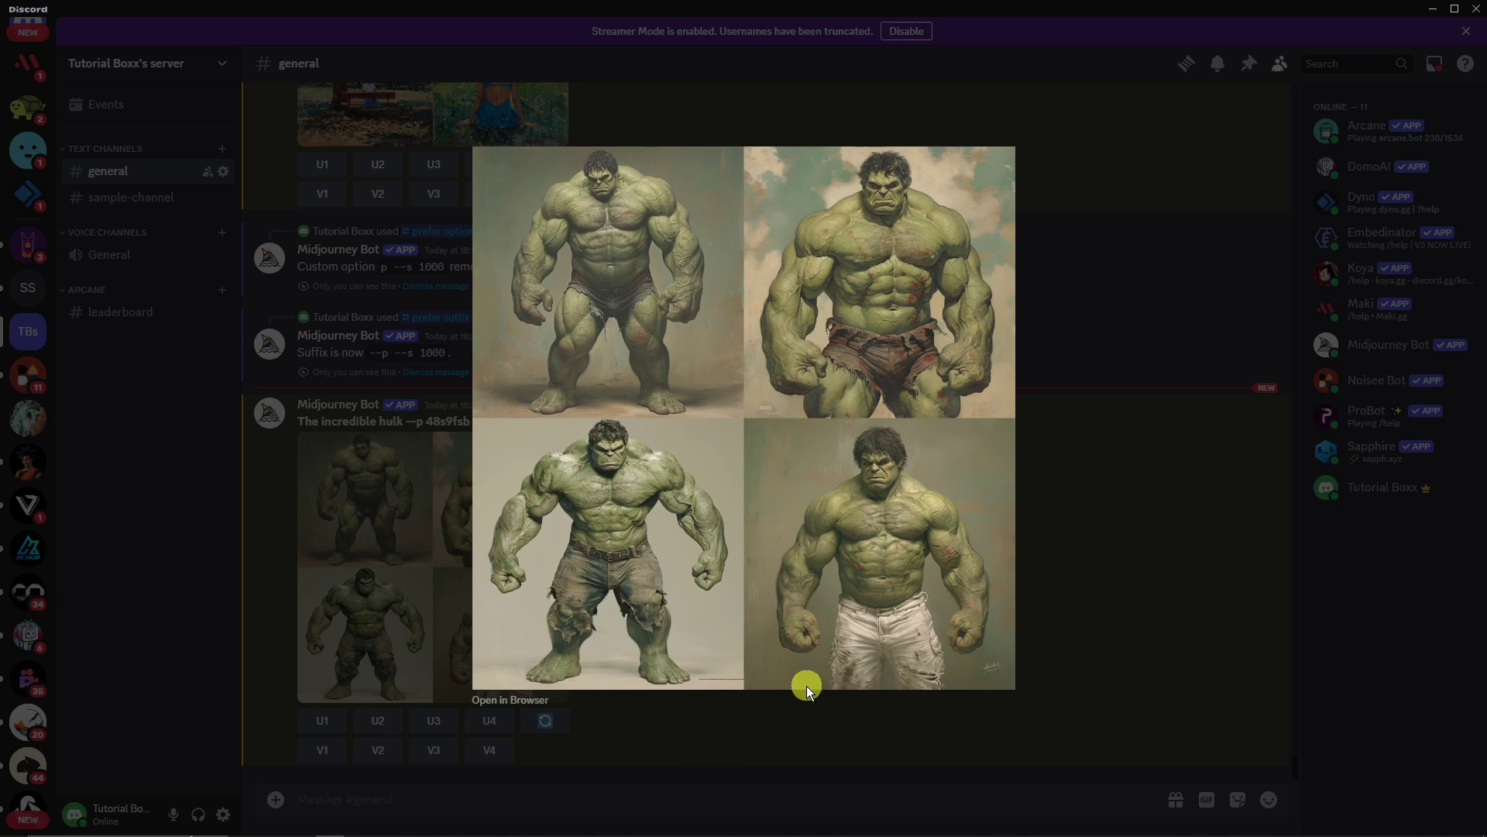
View the Hulk grid enlarged and highlight the --p 48s9fsb and --s 1000 prompt parts.
click(821, 761)
drag(405, 421, 485, 418)
click(420, 477)
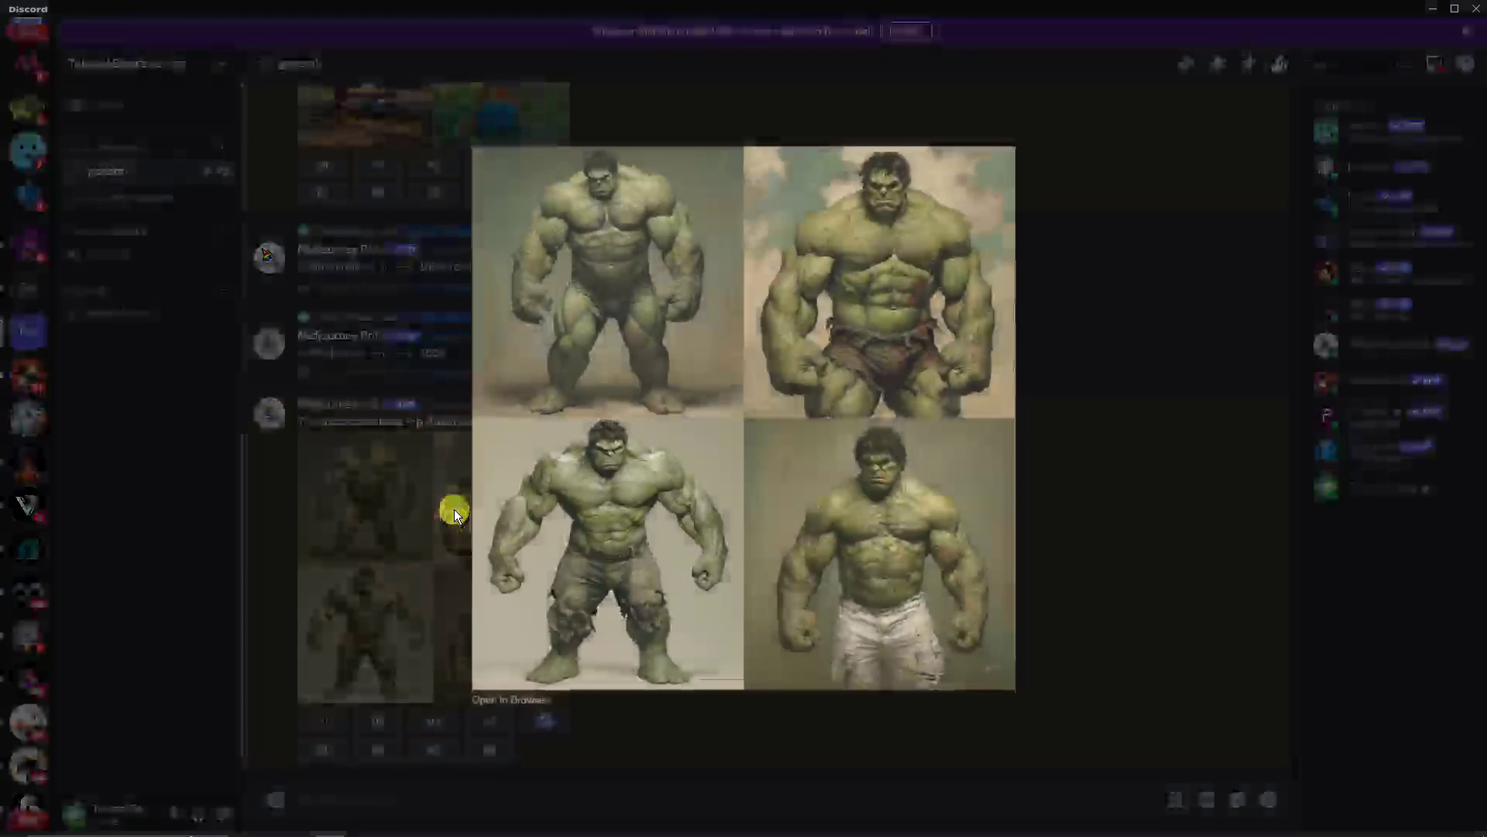
click(616, 748)
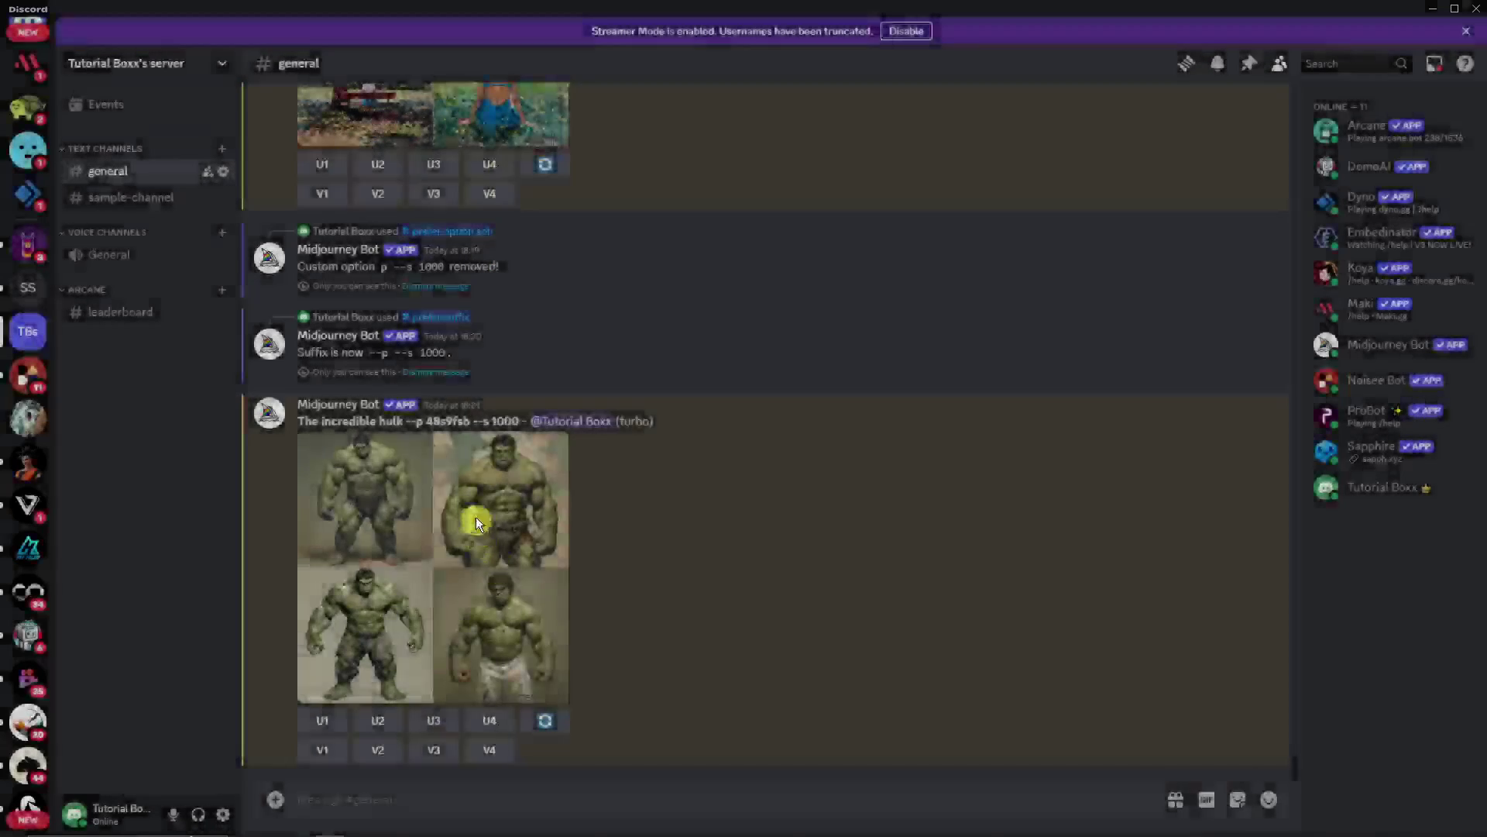
drag(474, 420, 519, 421)
Begin a new /imagine prompt in #general reading 'The incredible hulk --p --s 1000'.
click(574, 804)
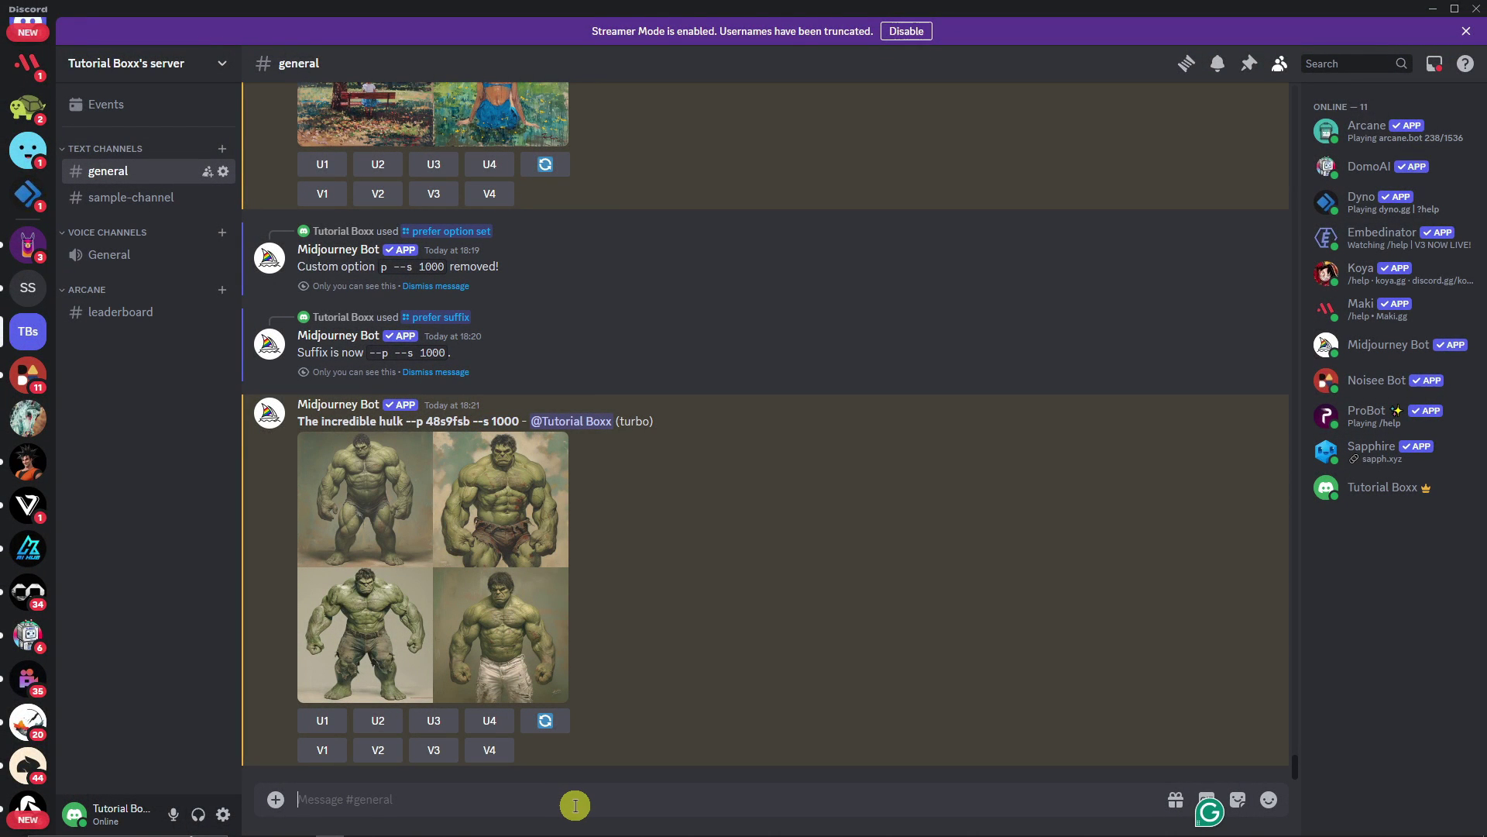
text(/imagine)
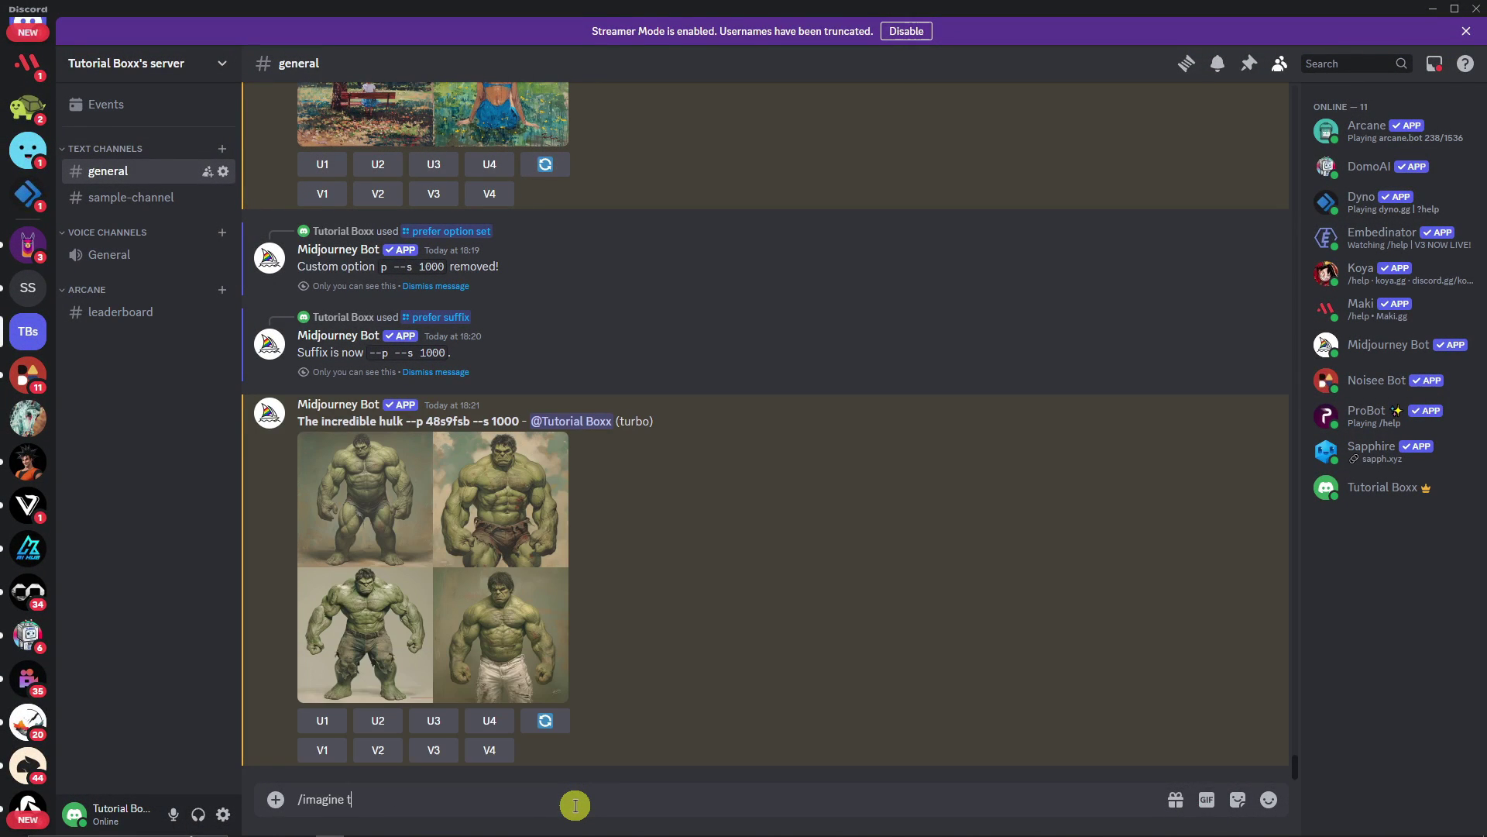
key(Return)
text(The incre)
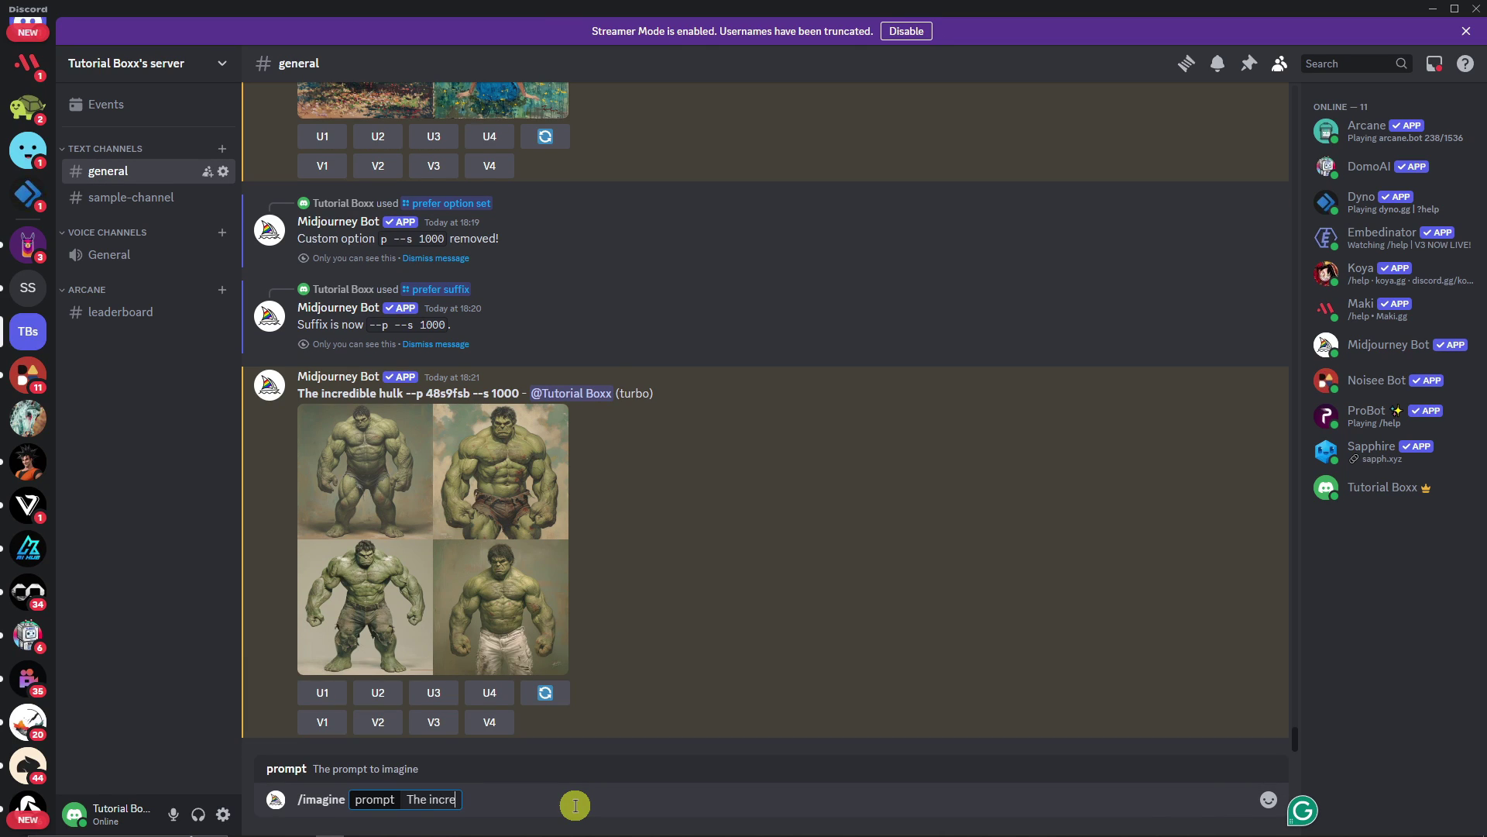
text(dible hulk )
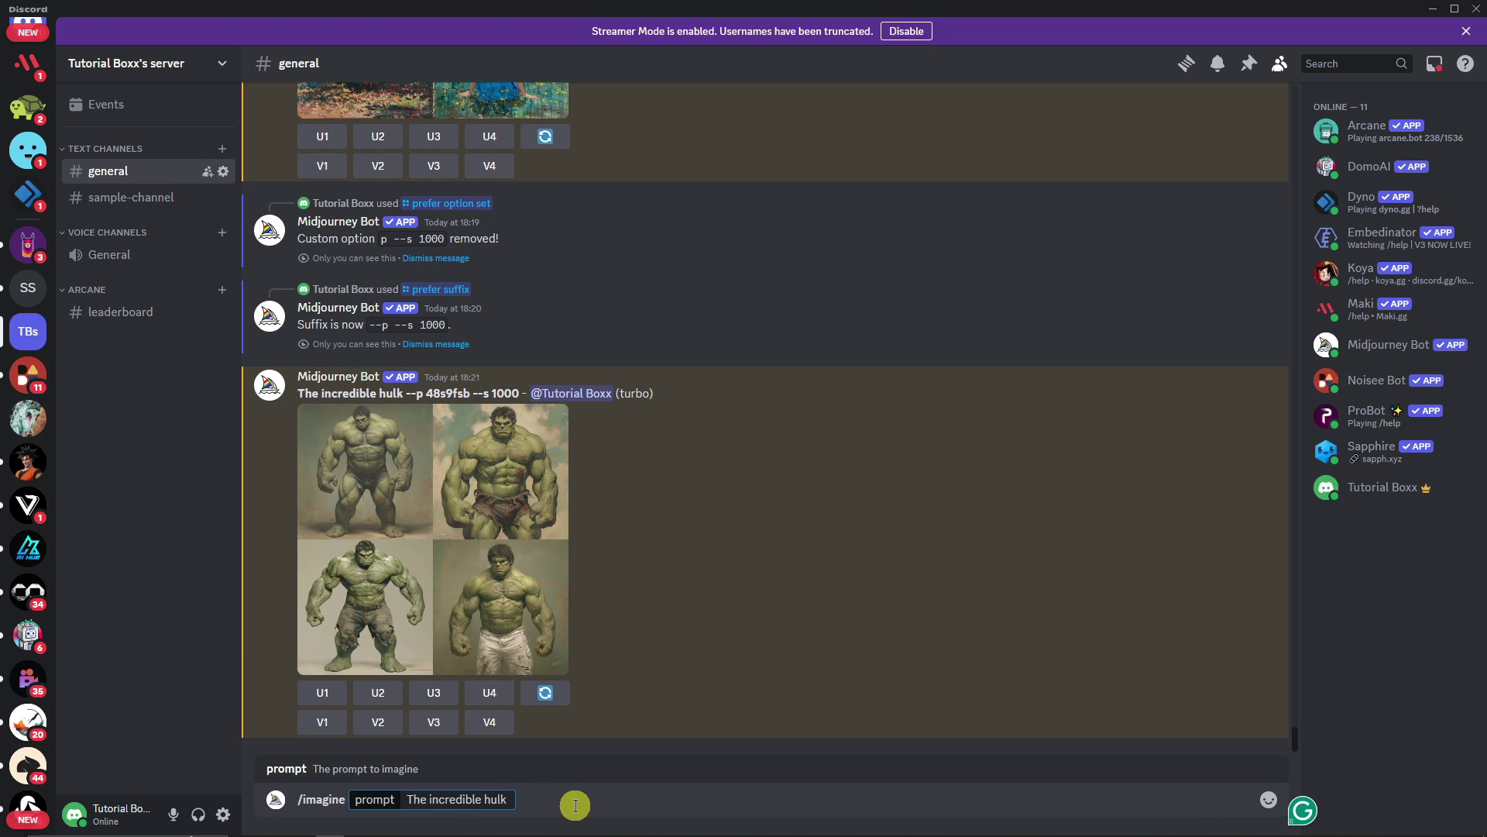
text(--p --s 1000)
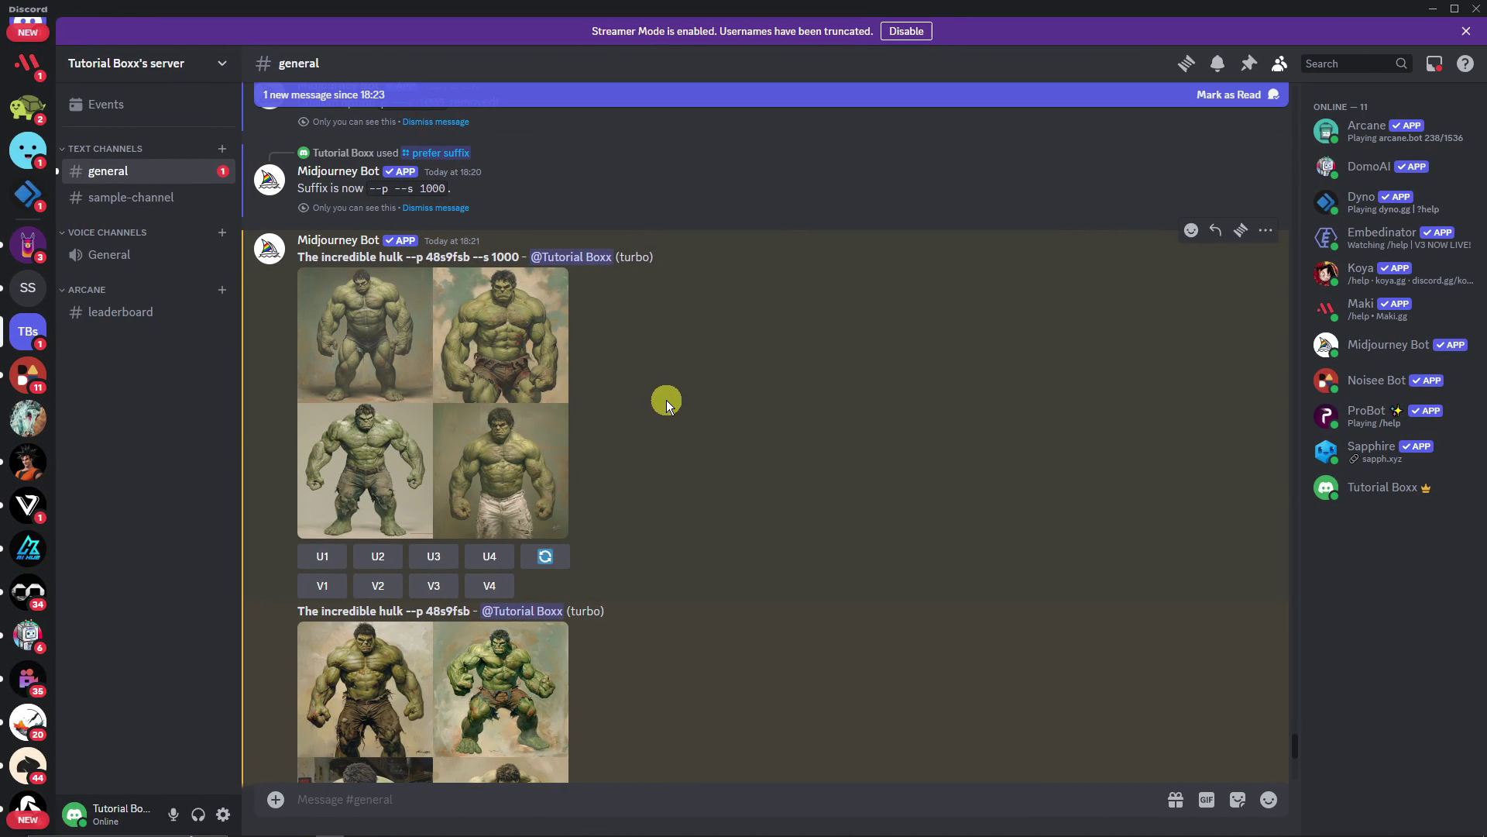
scroll(662, 404, up, 2)
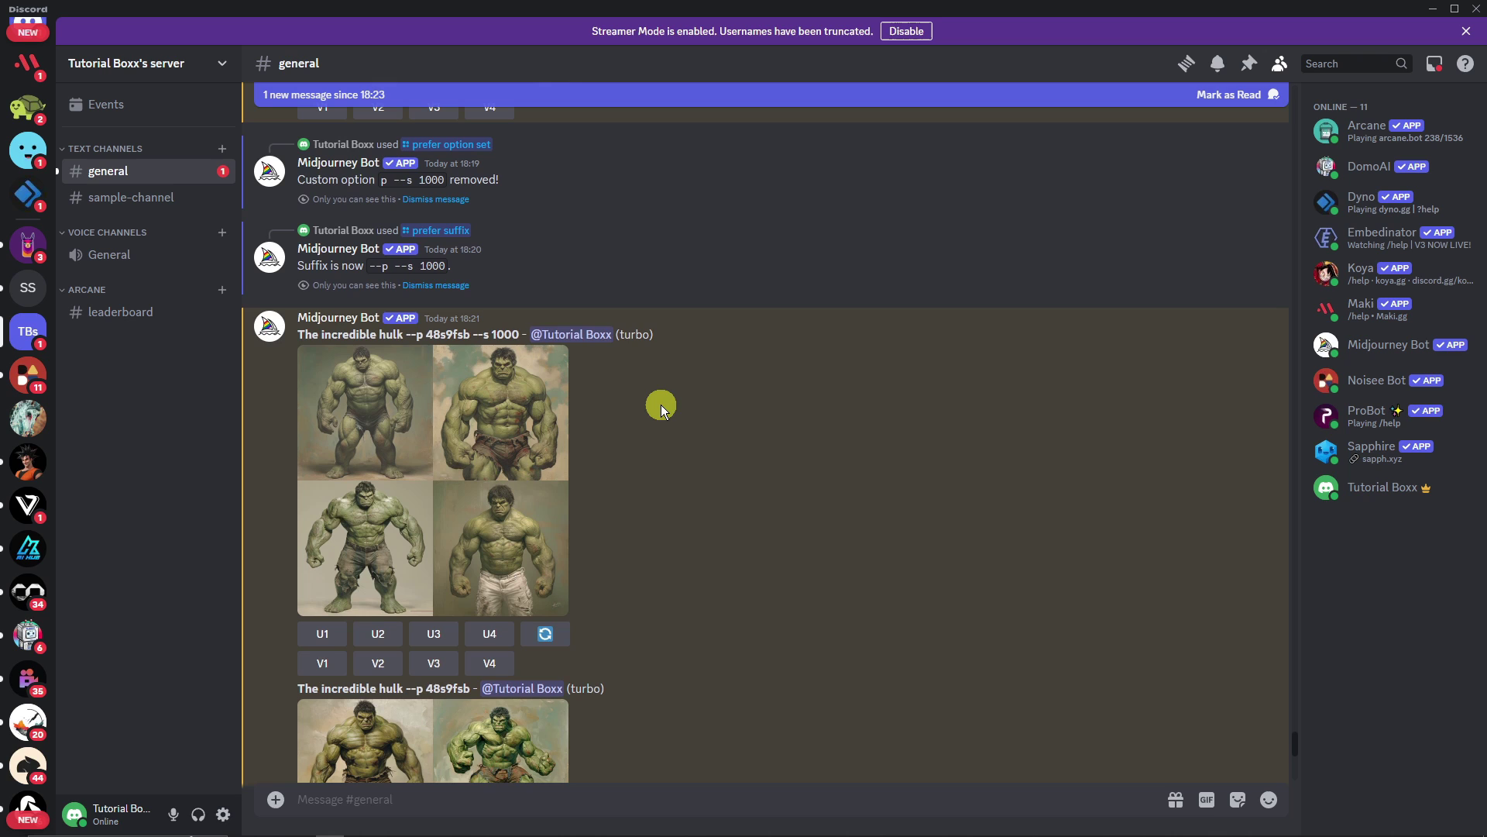
click(481, 417)
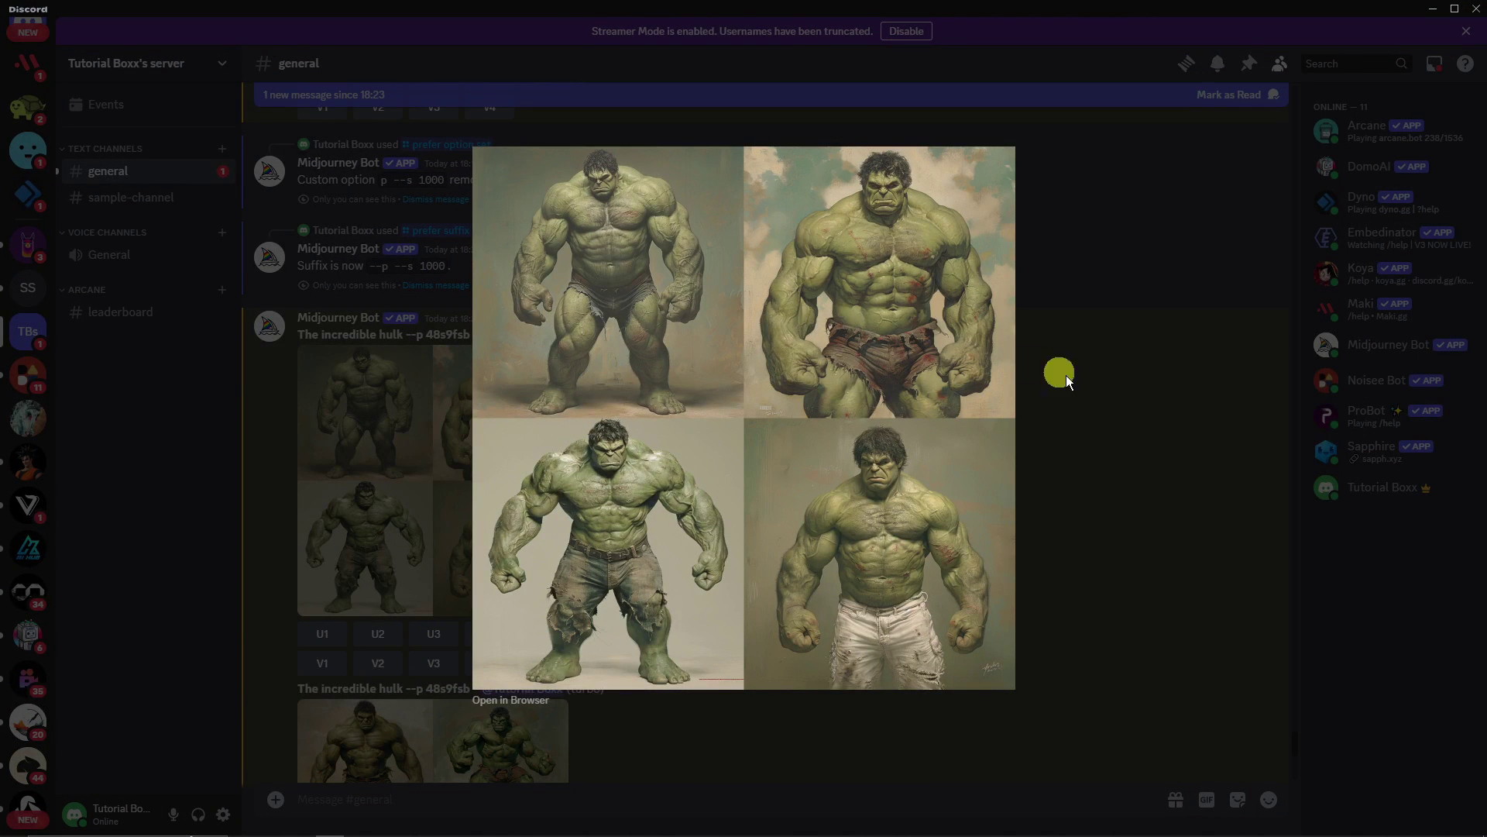
click(1115, 507)
scroll(619, 542, down, 2)
click(447, 574)
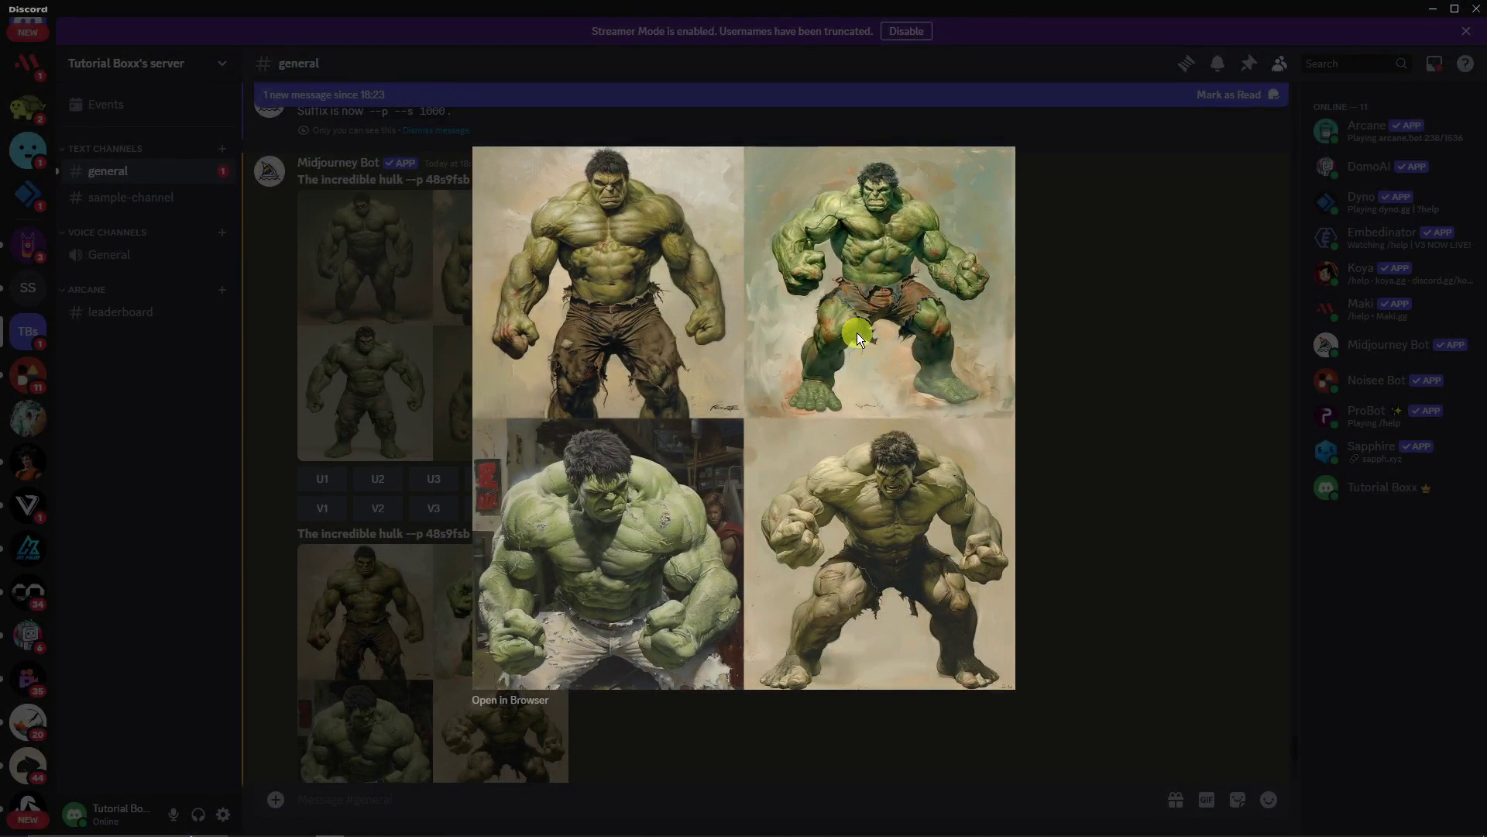
click(1114, 373)
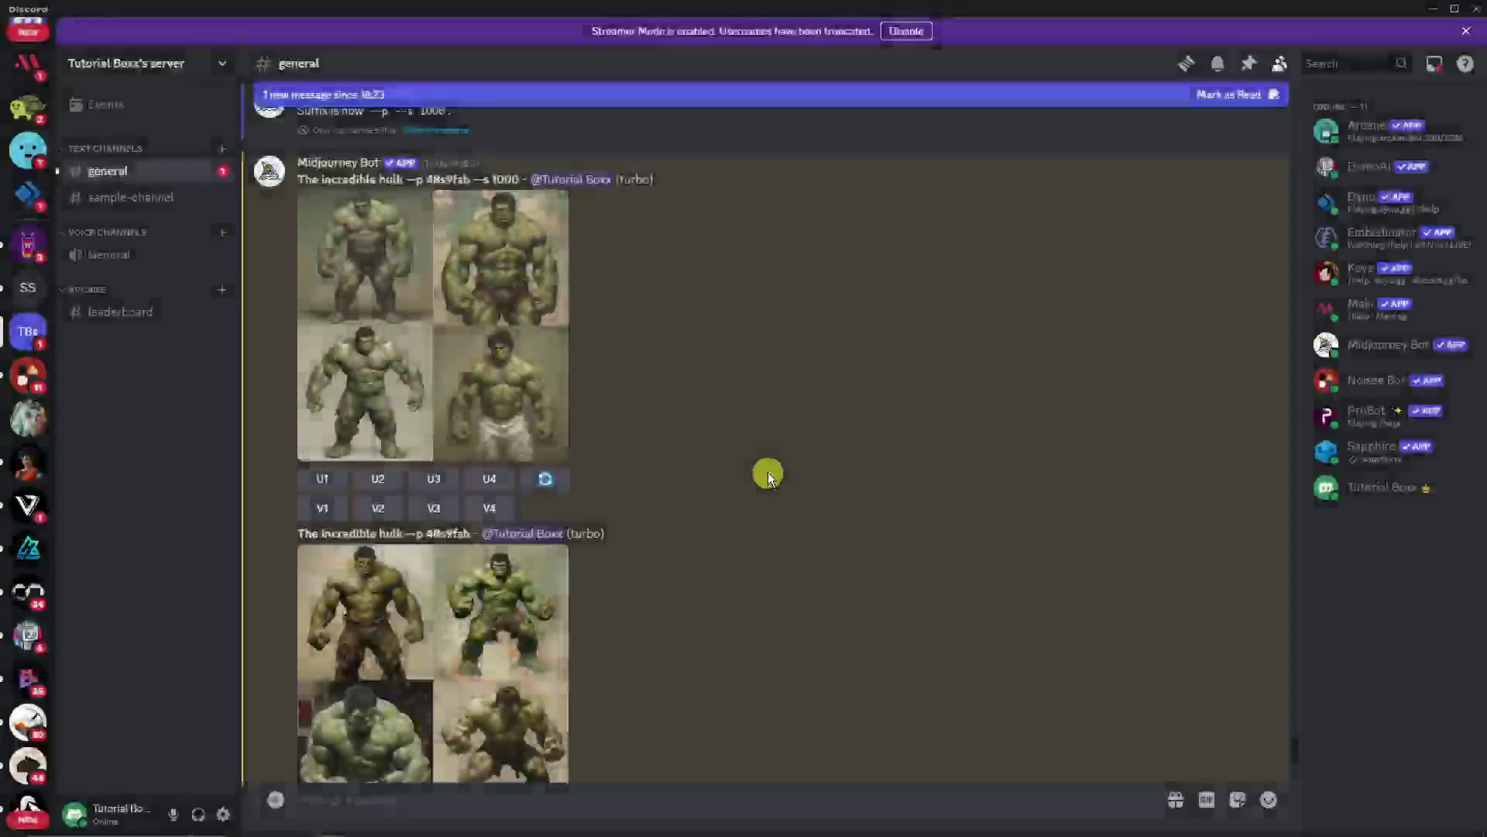
scroll(766, 471, down, 3)
click(526, 649)
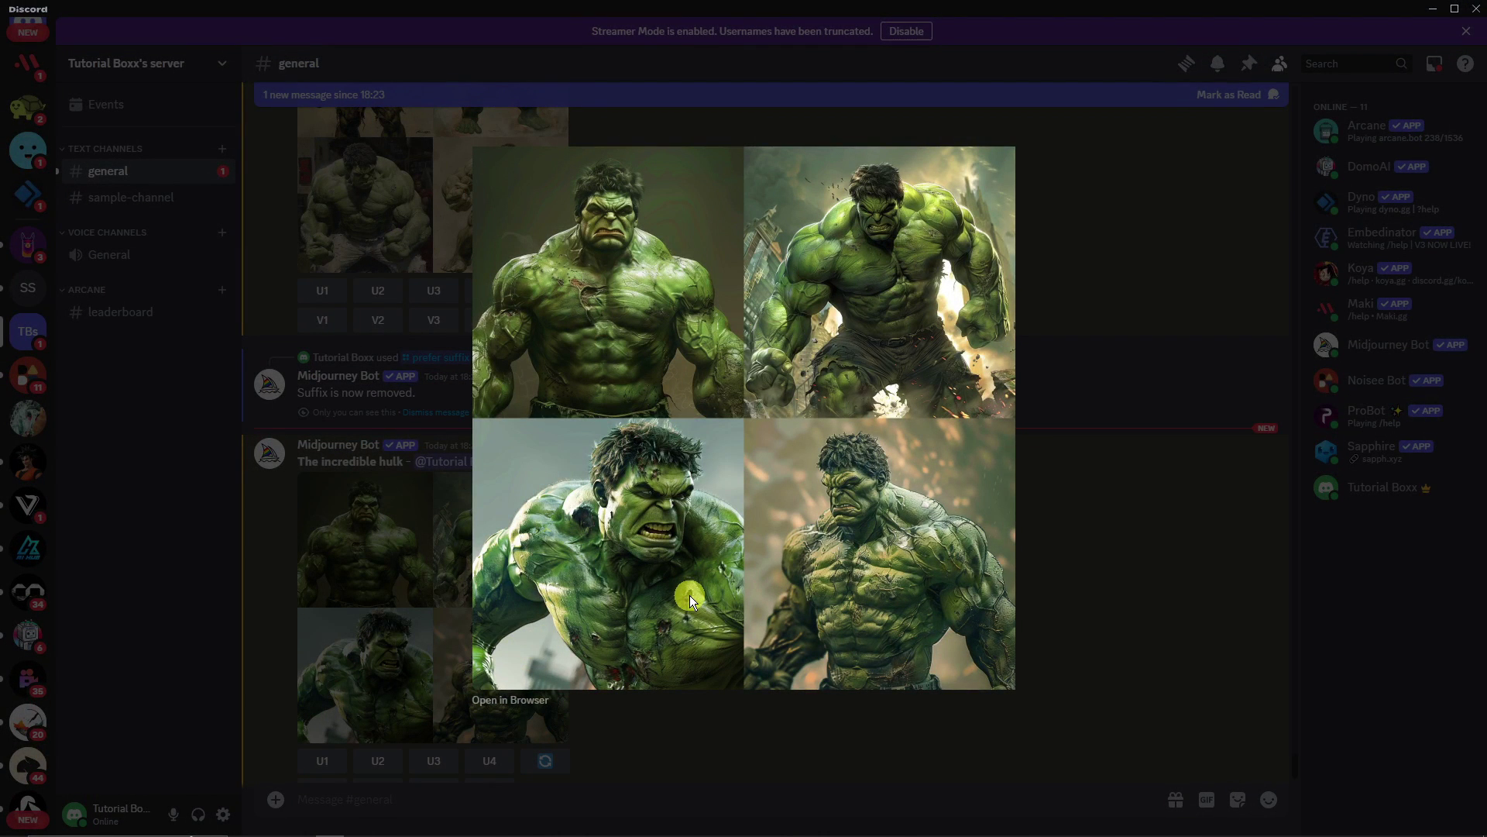
click(1104, 578)
scroll(528, 515, up, 1)
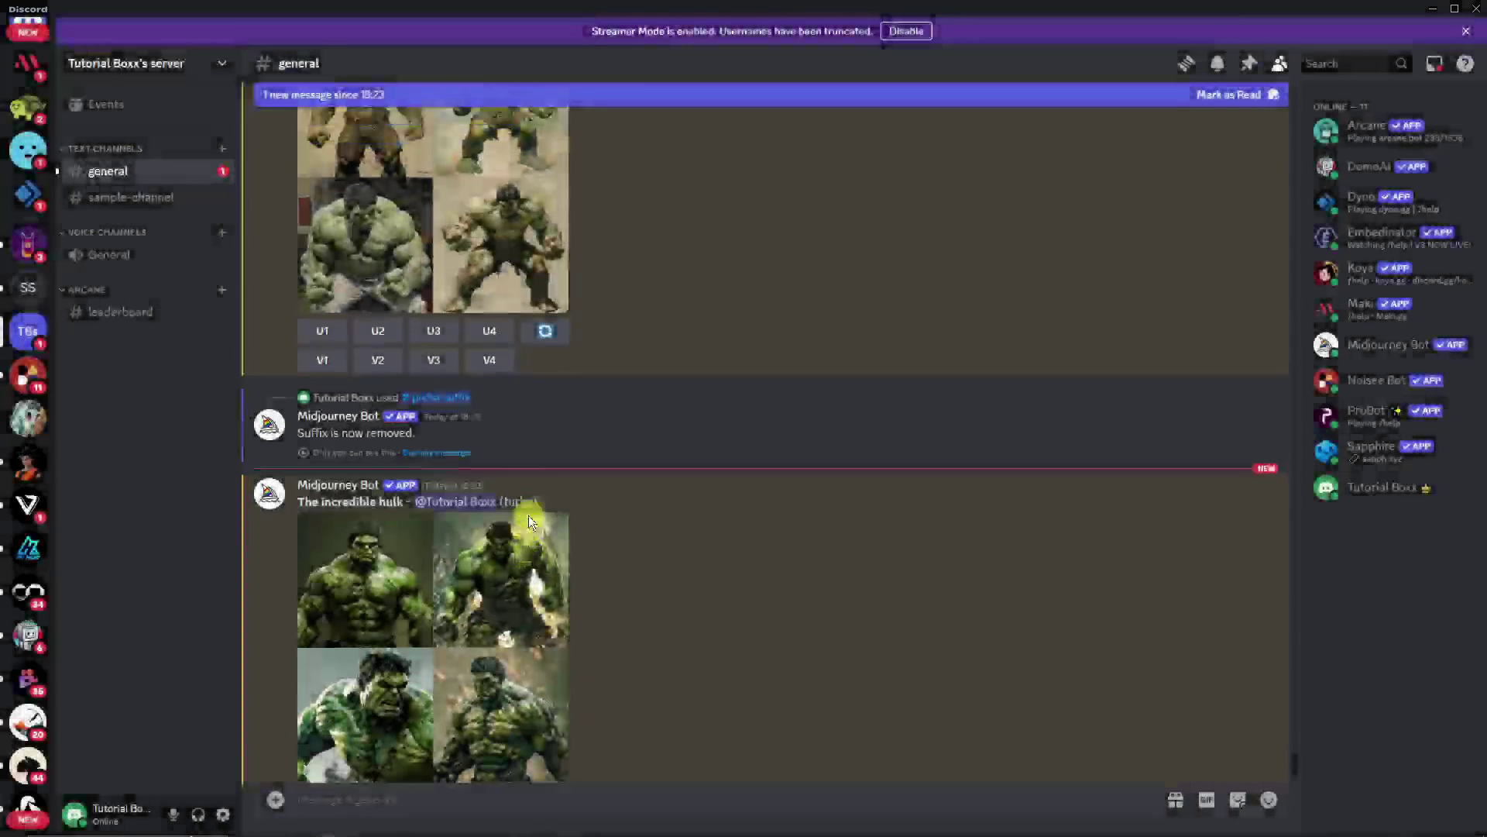
scroll(530, 519, down, 3)
scroll(533, 520, up, 6)
scroll(542, 519, down, 5)
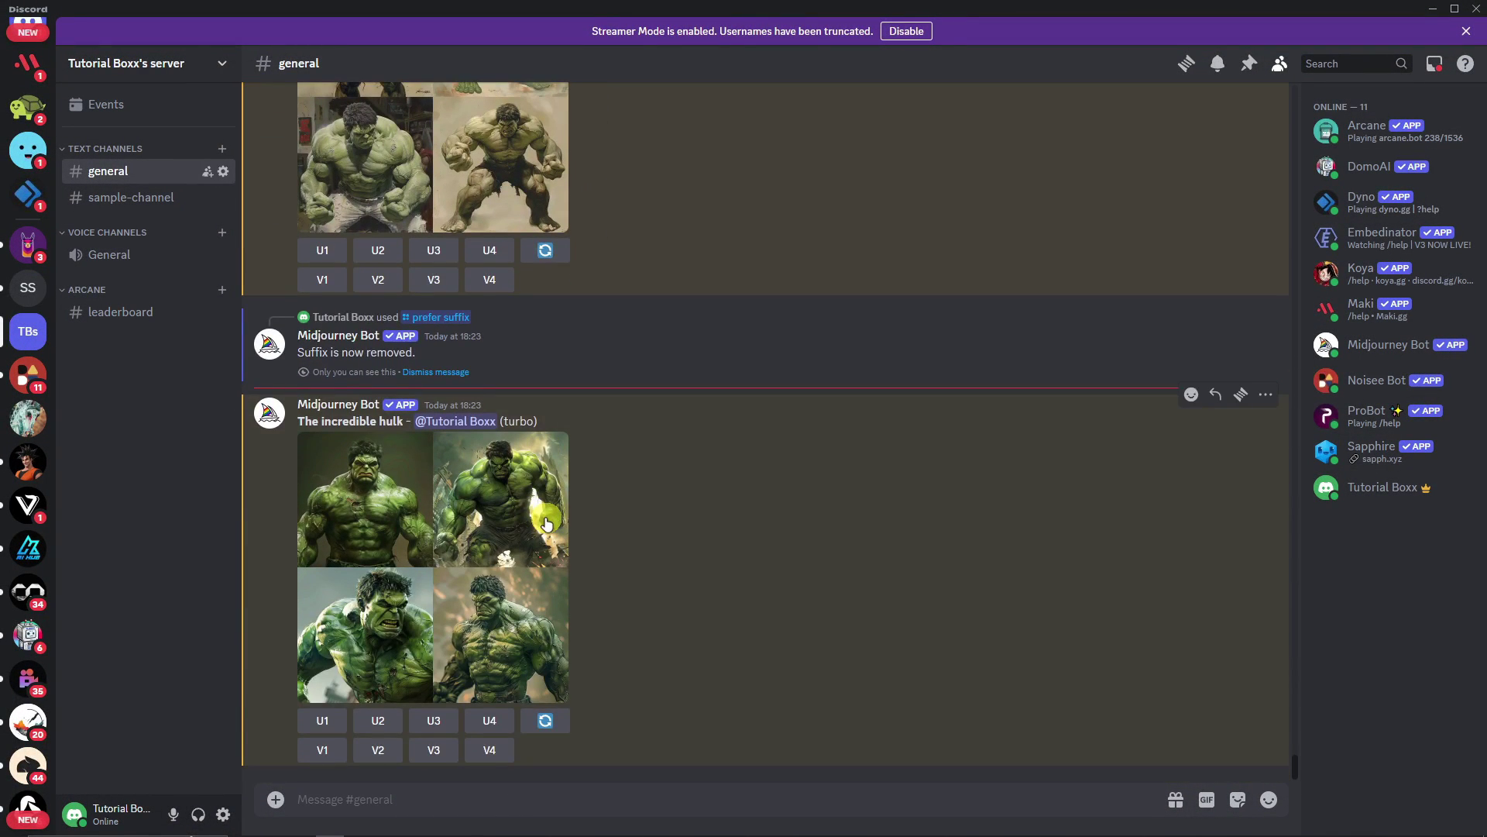
scroll(547, 523, up, 5)
scroll(542, 514, down, 5)
click(509, 565)
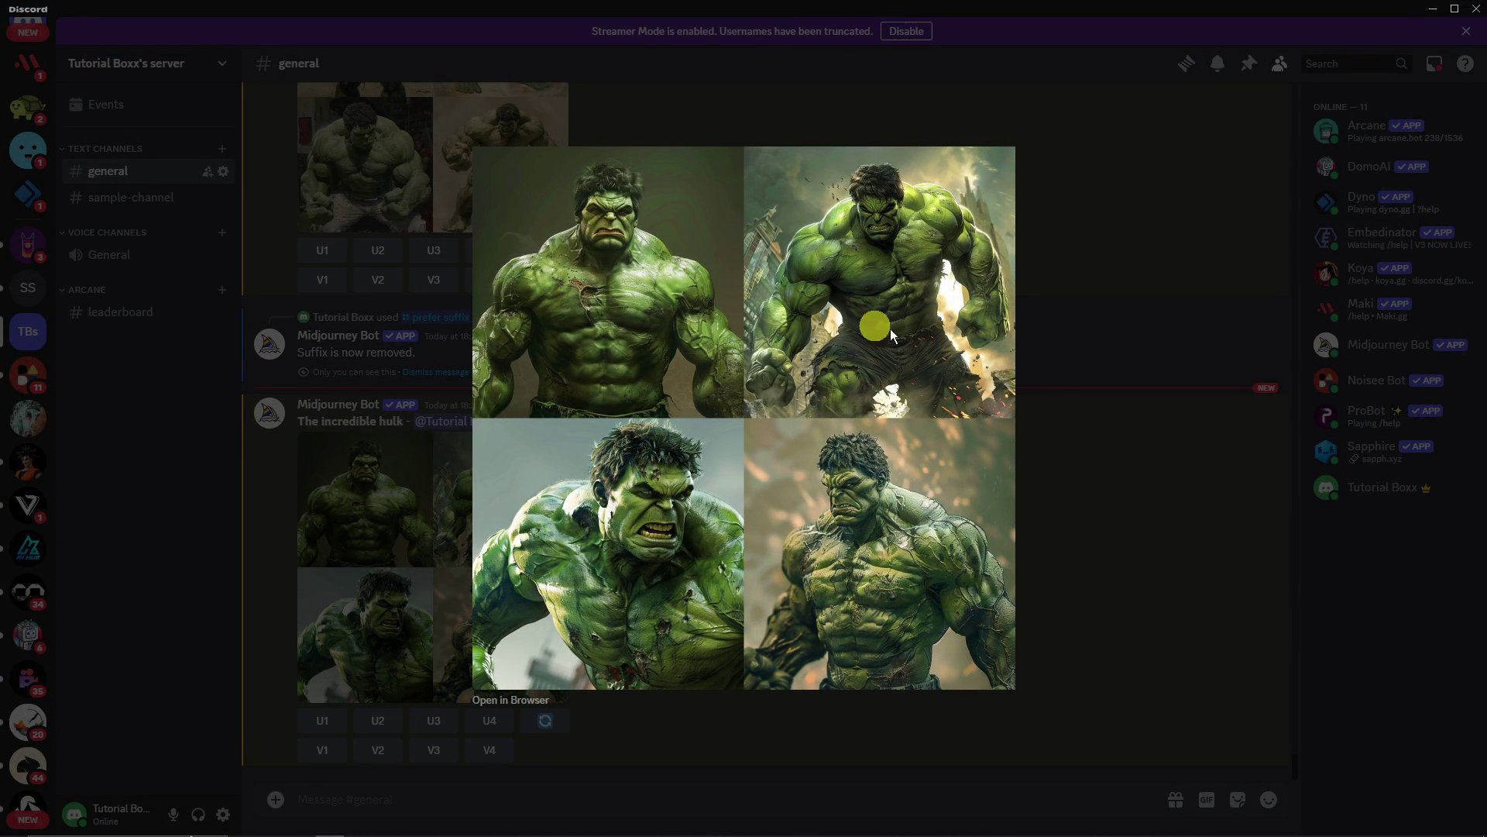
click(1061, 372)
scroll(514, 367, up, 4)
click(487, 342)
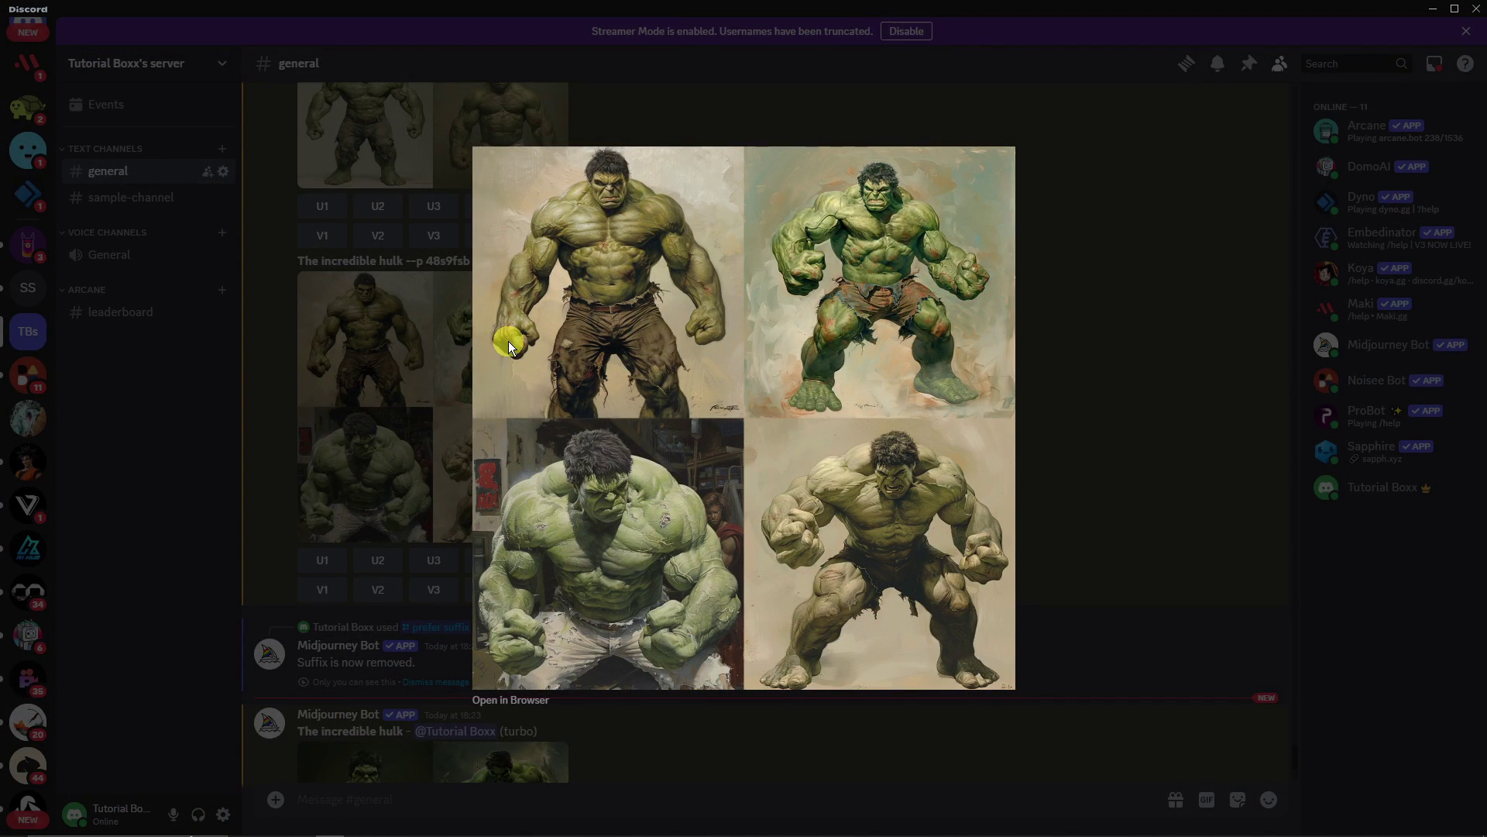
click(1092, 616)
scroll(533, 458, up, 4)
click(445, 409)
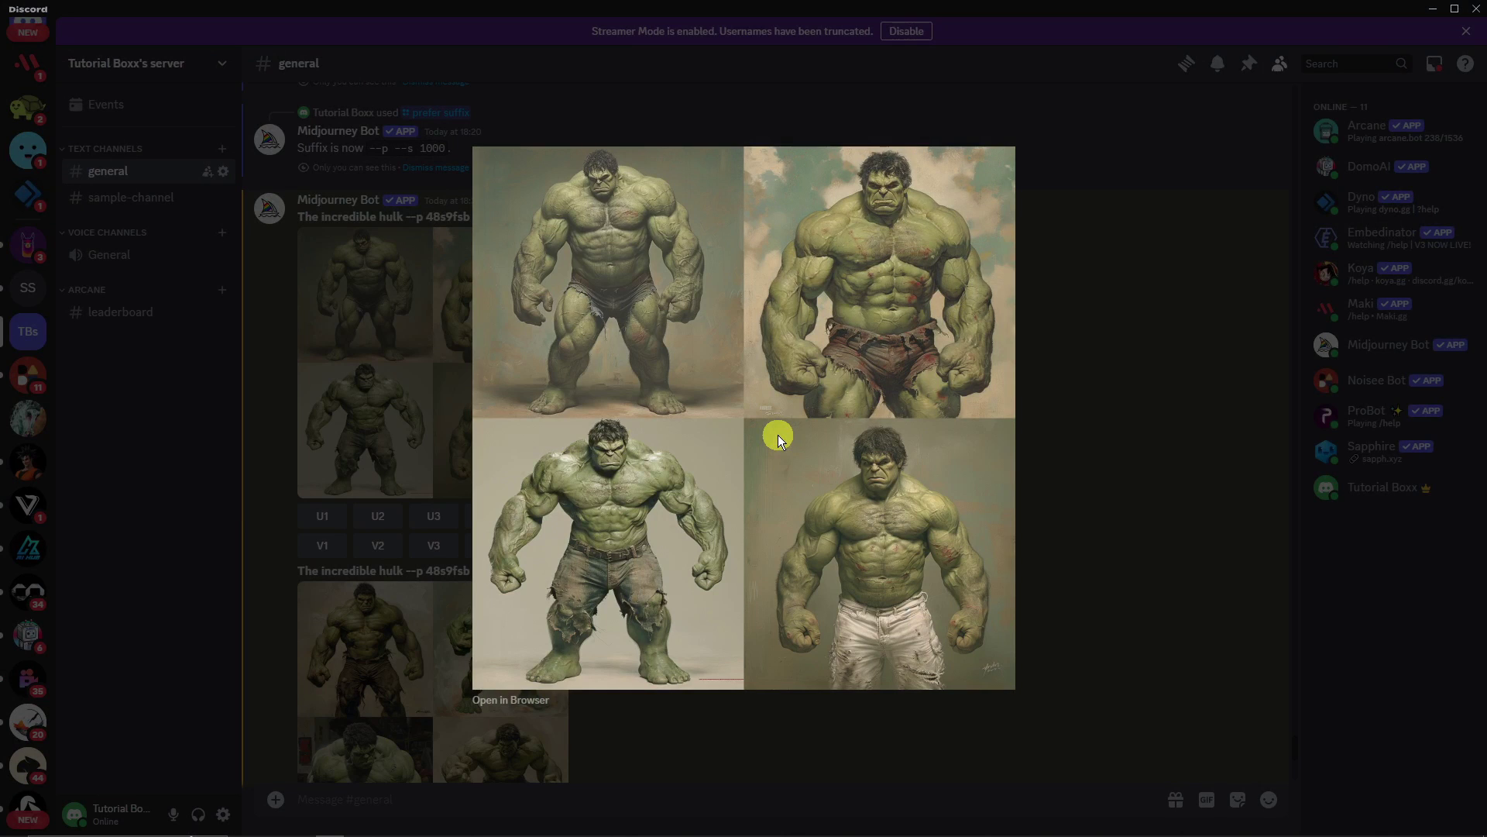
click(1095, 458)
scroll(846, 472, down, 5)
click(474, 468)
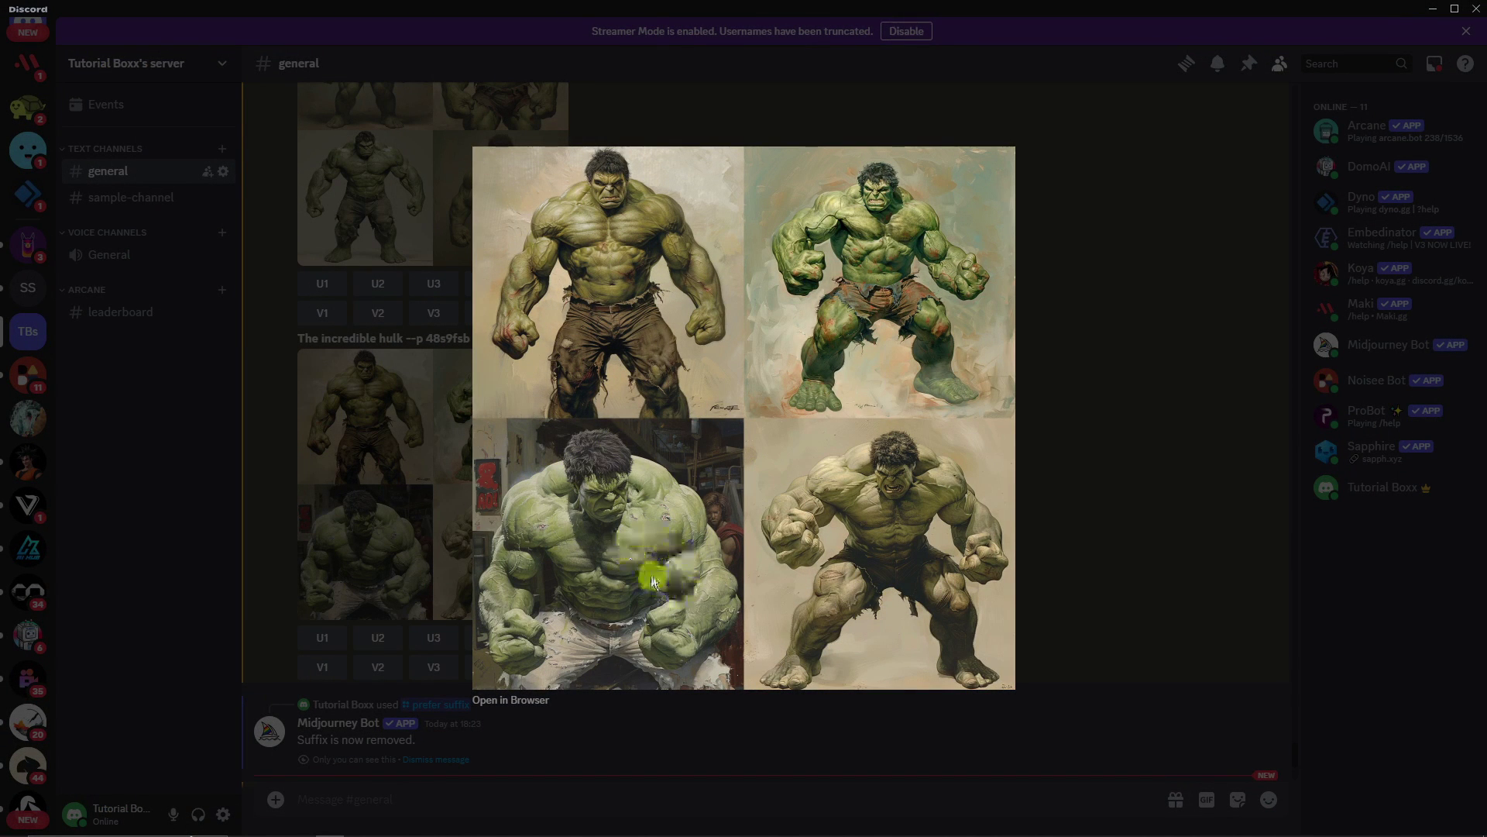
click(1070, 574)
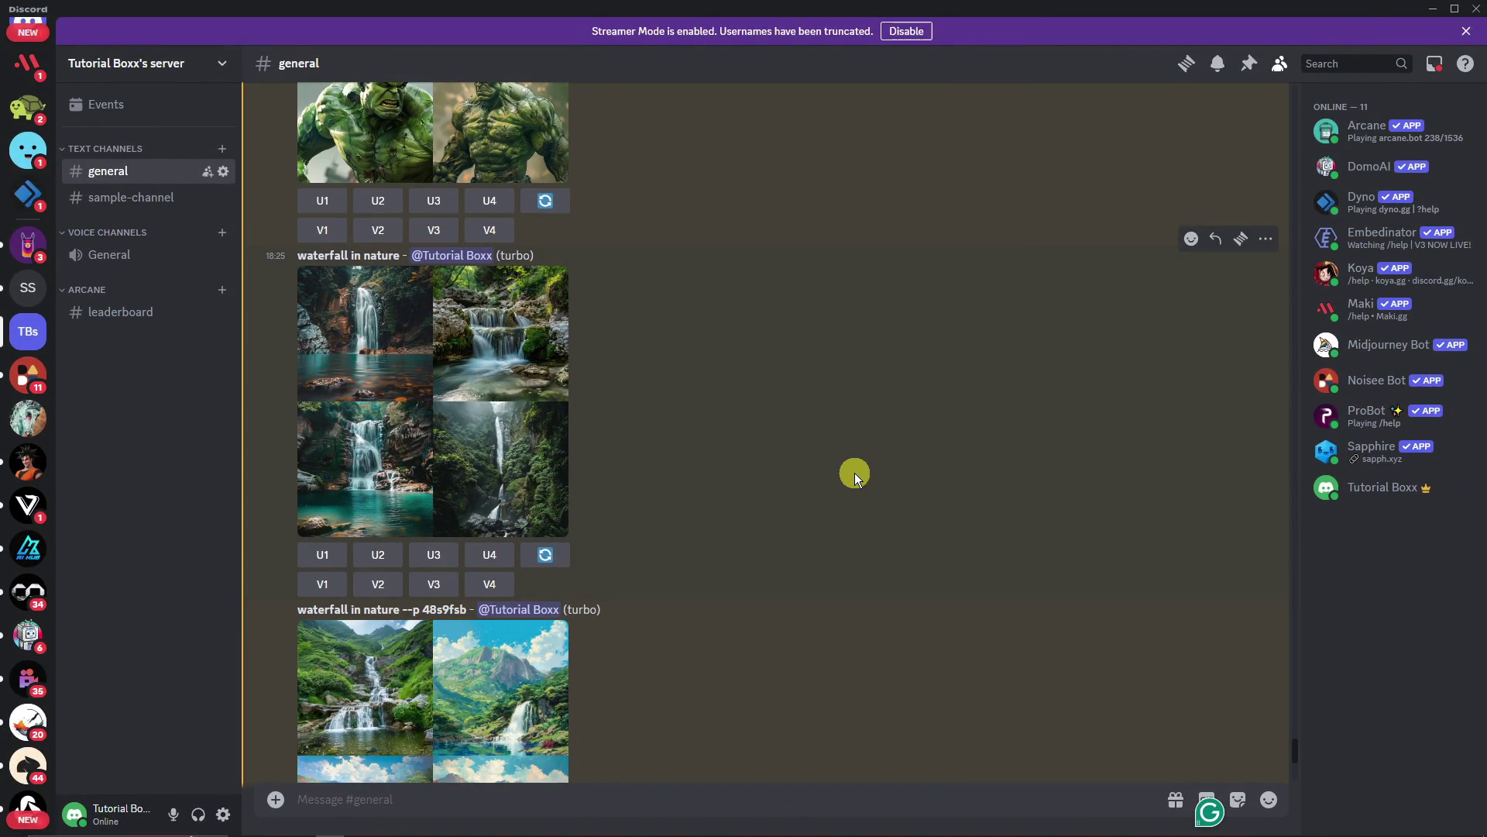
scroll(859, 463, down, 1)
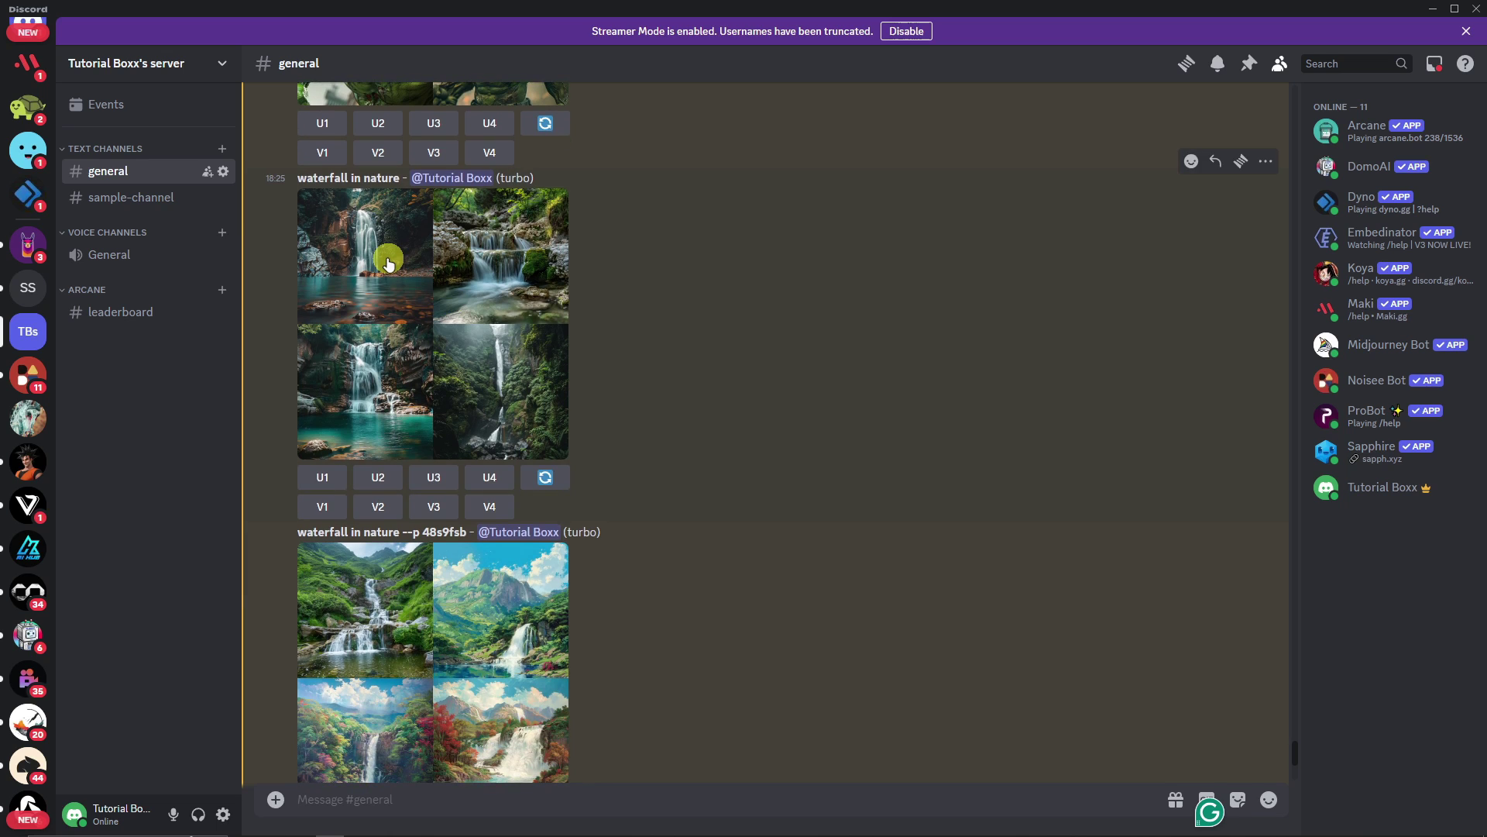
click(392, 260)
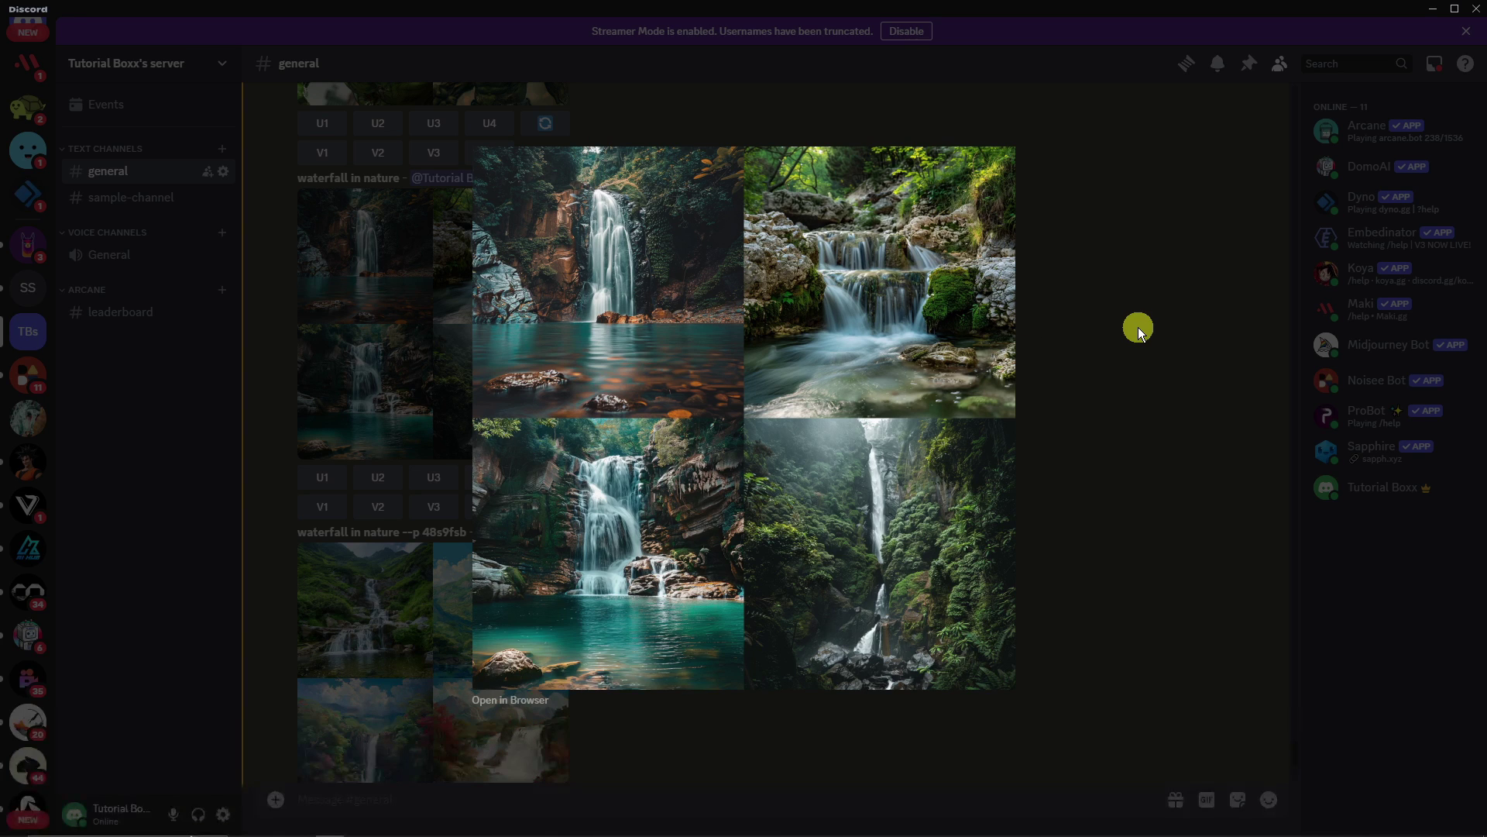
click(1137, 327)
click(436, 602)
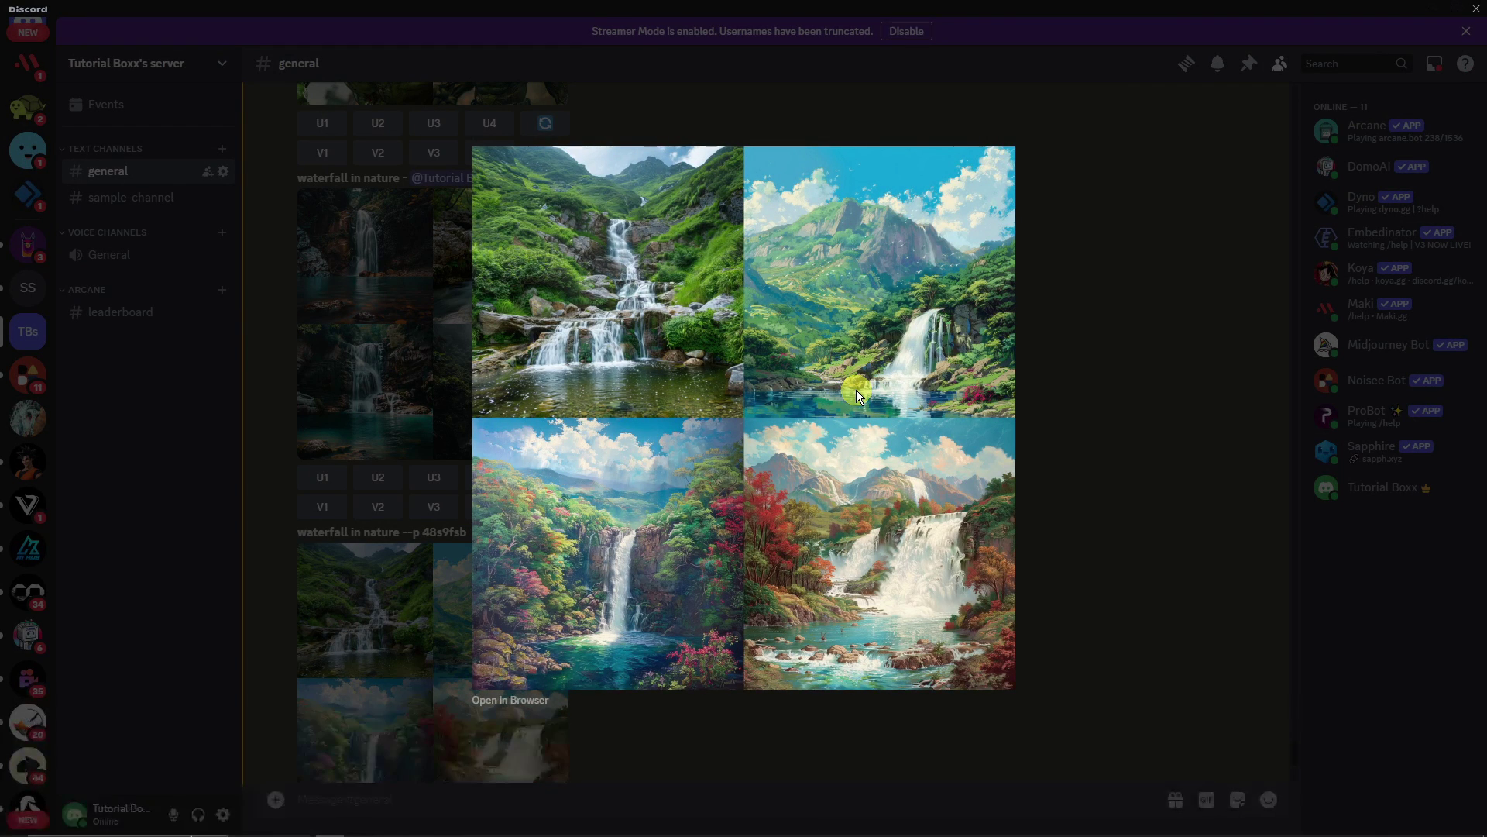
click(1126, 347)
scroll(913, 501, down, 6)
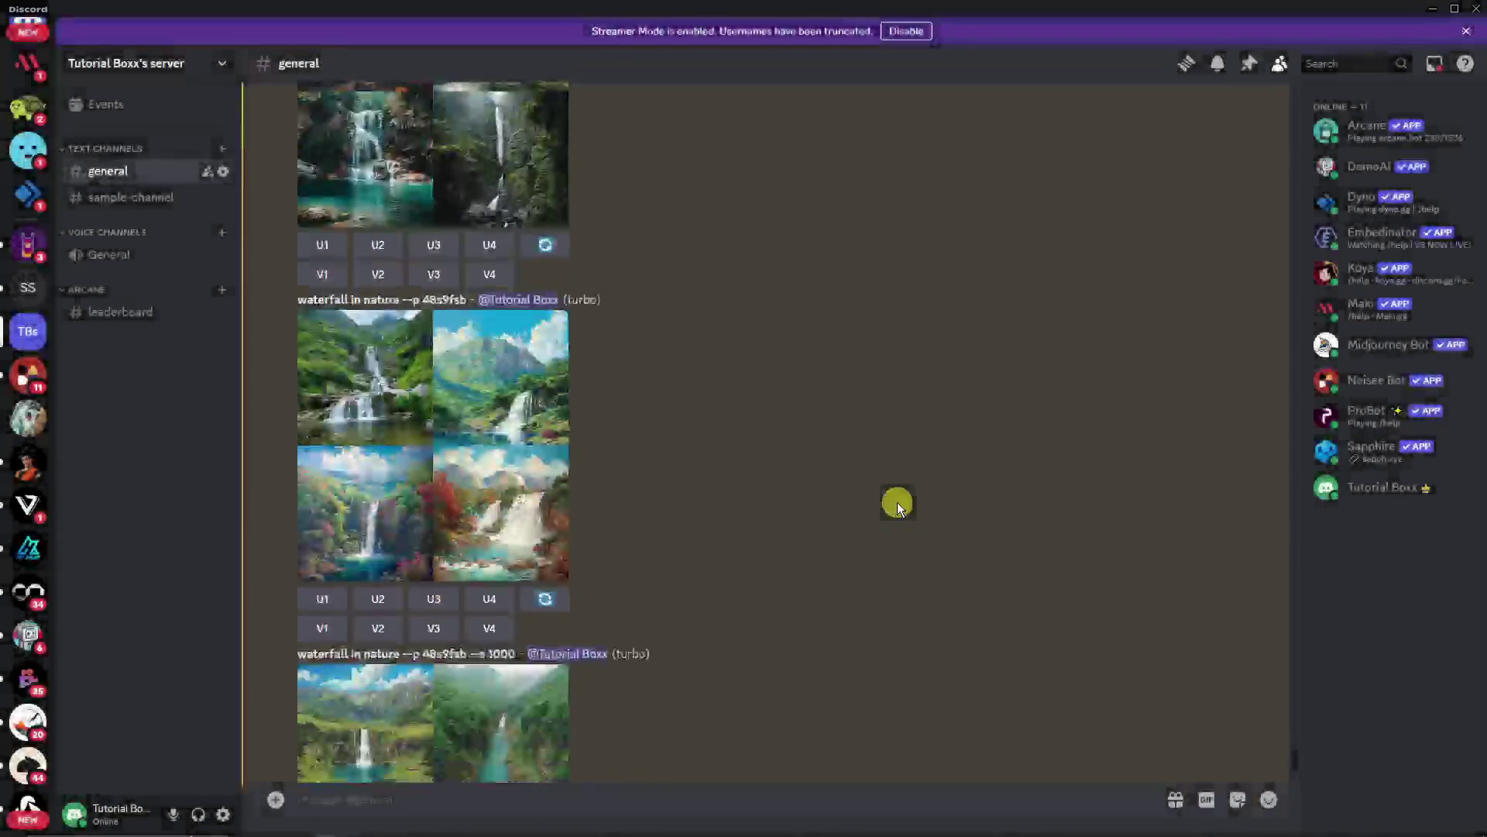
click(412, 504)
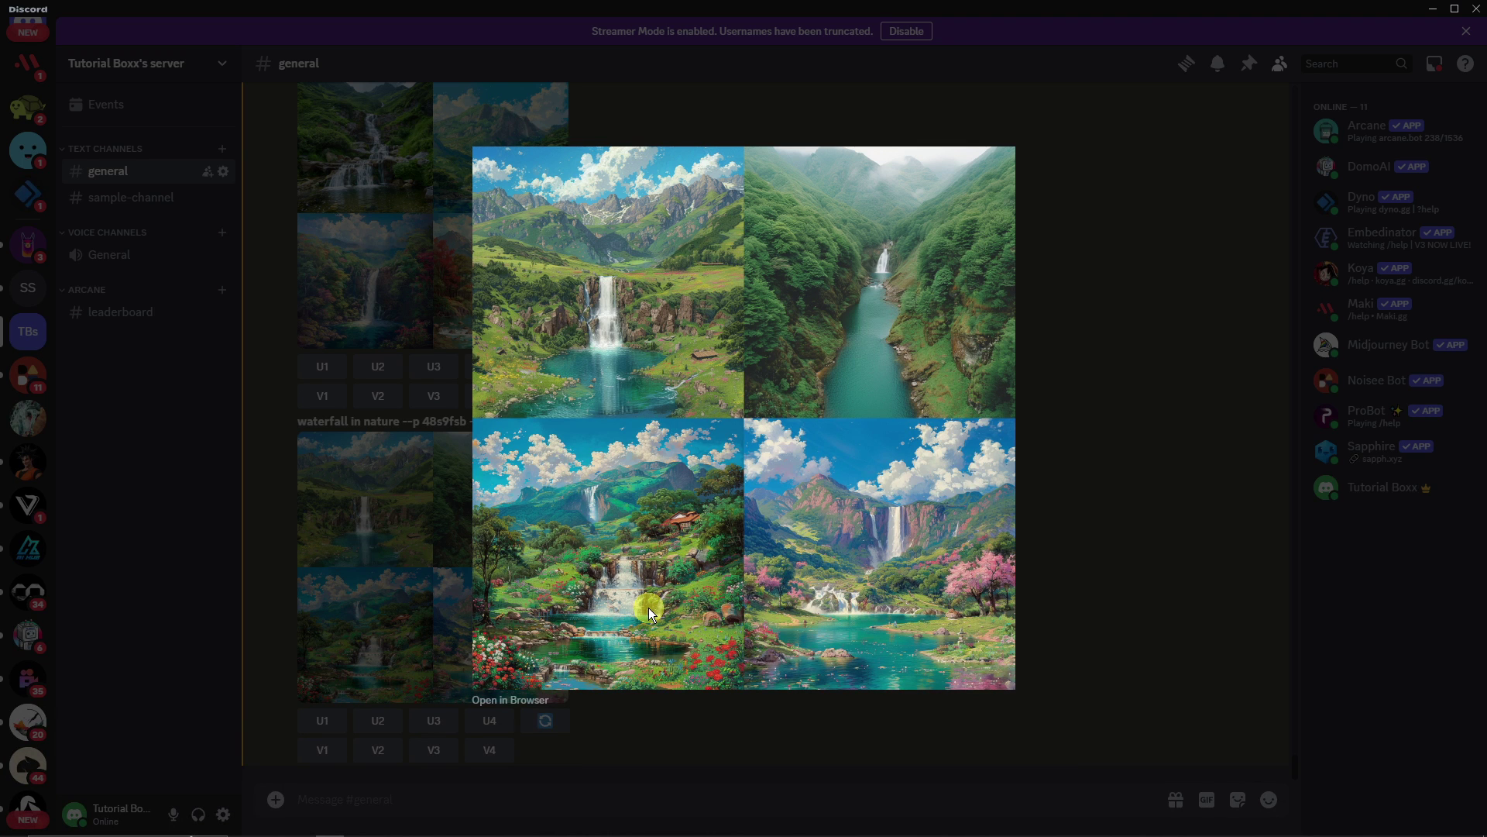
click(1111, 540)
scroll(696, 628, up, 5)
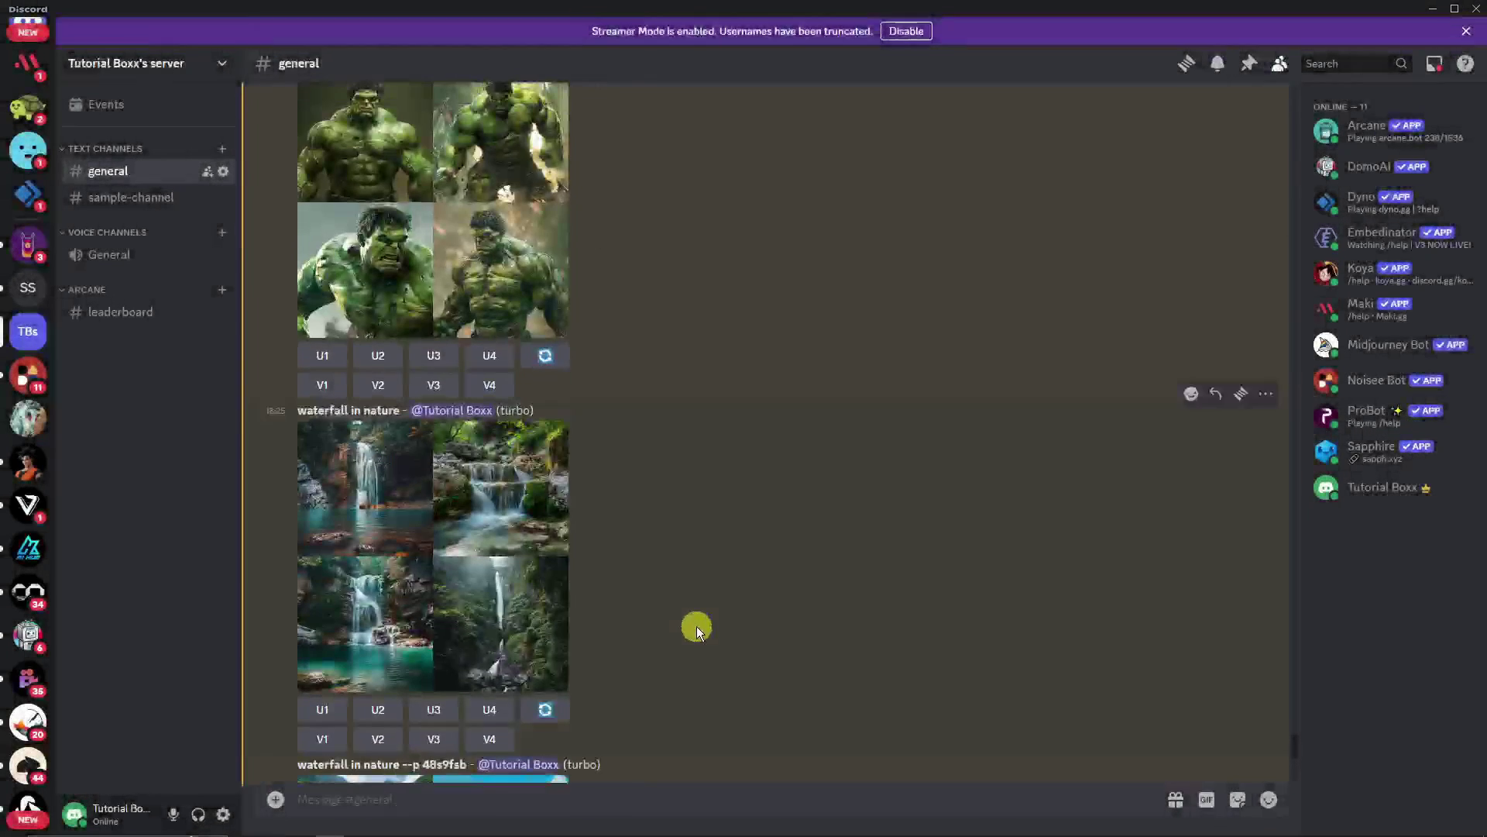
Clear the partly typed '--' from the #general message box.
scroll(696, 626, down, 4)
click(697, 798)
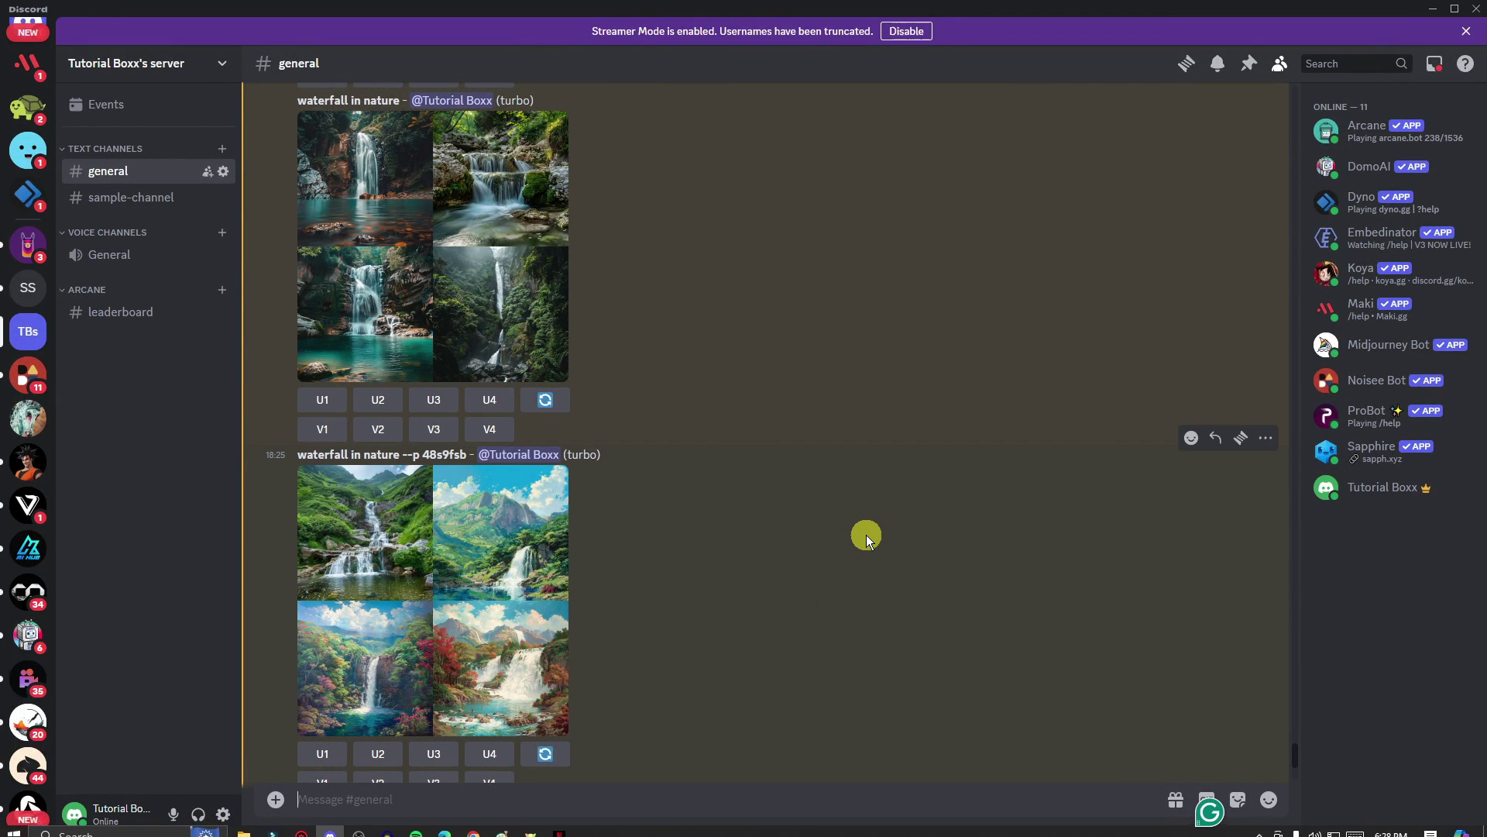
text(--p)
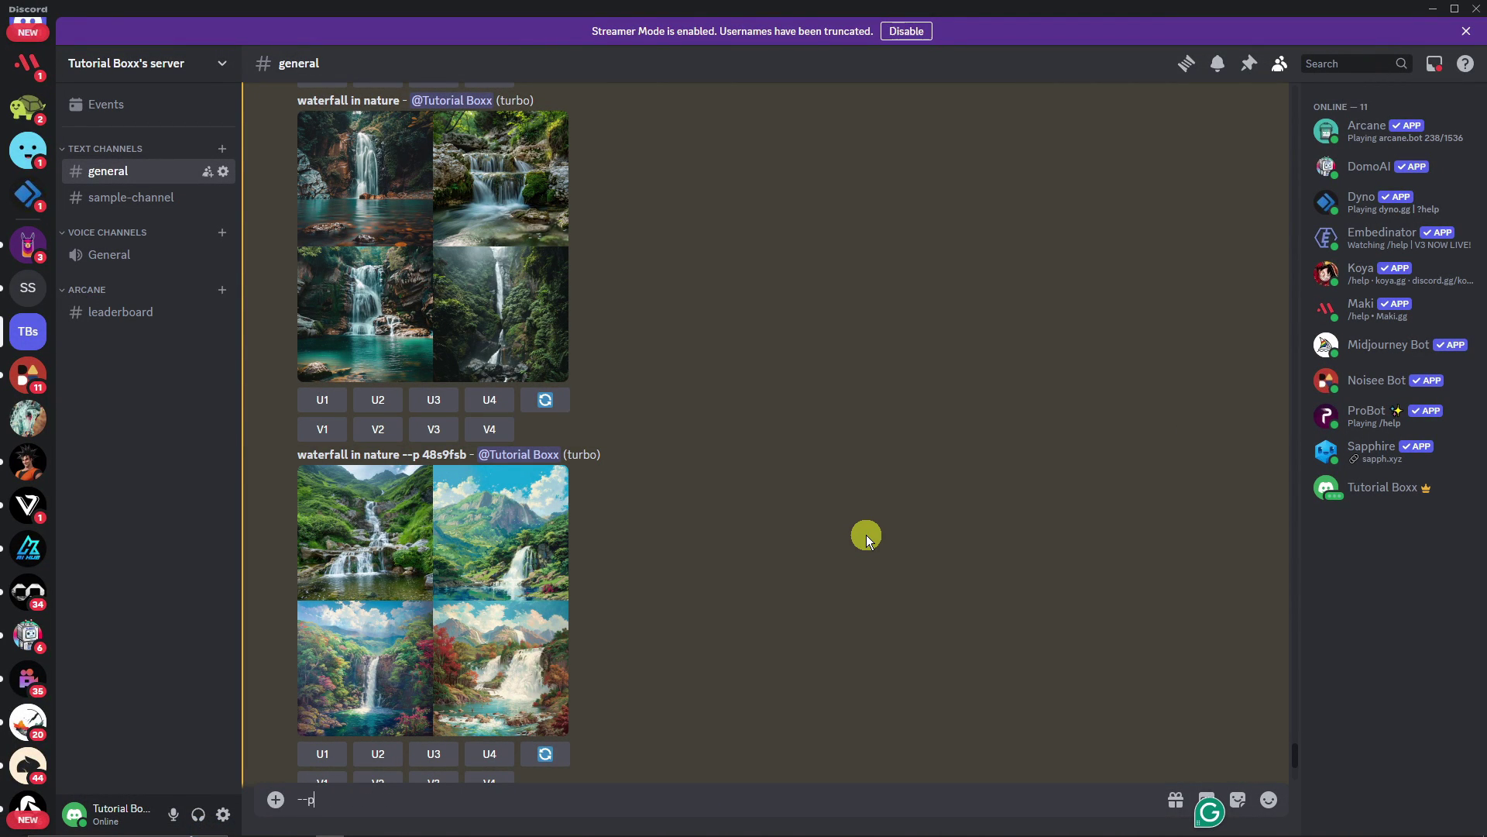
key(BackSpace)
key(BackSpace)
key(BackSpace)
Switch Personalization on in the /settings message and return to the latest grids.
scroll(867, 534, down, 15)
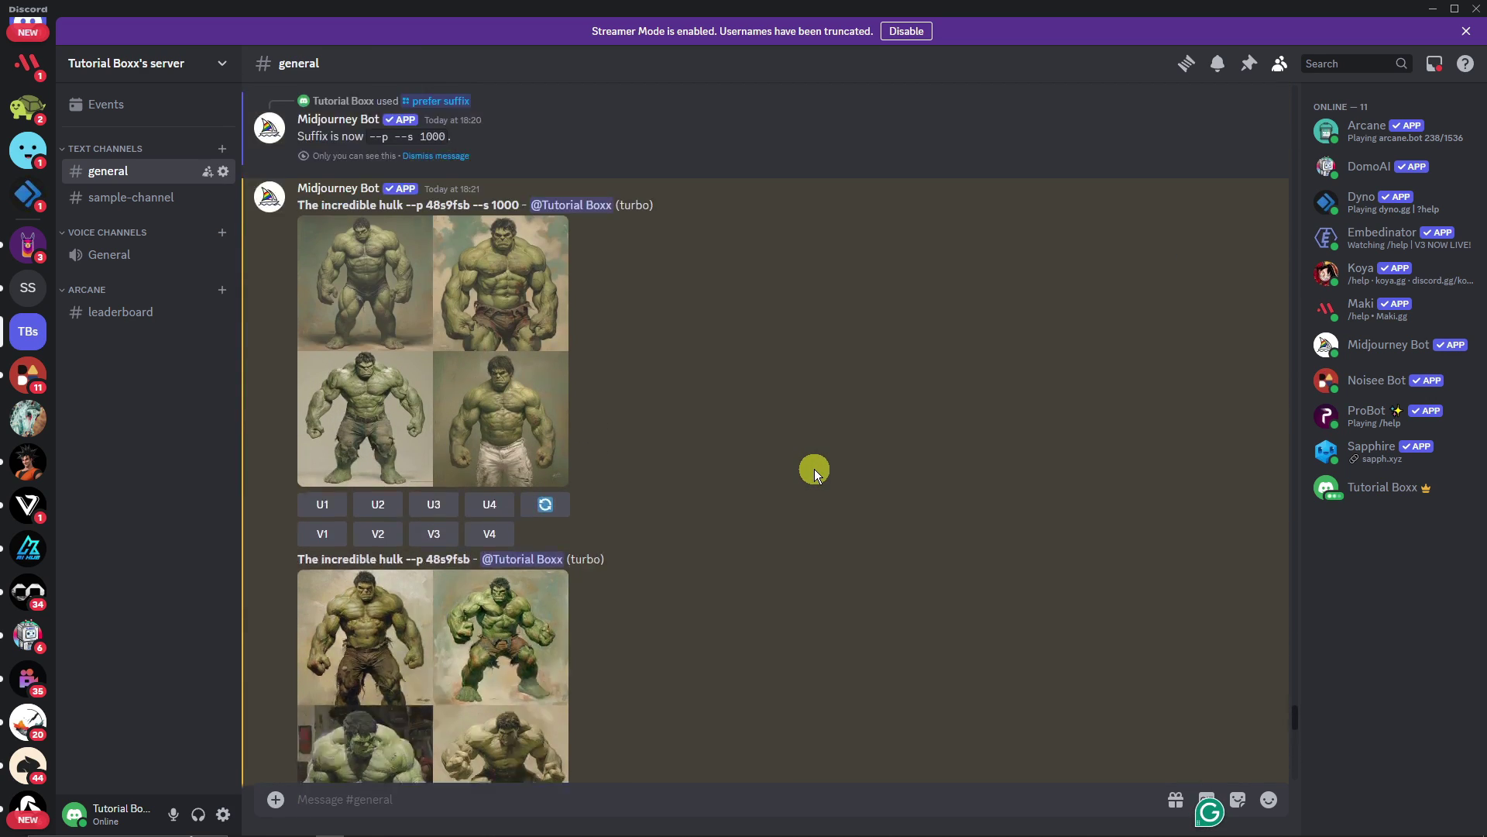
scroll(815, 468, up, 10)
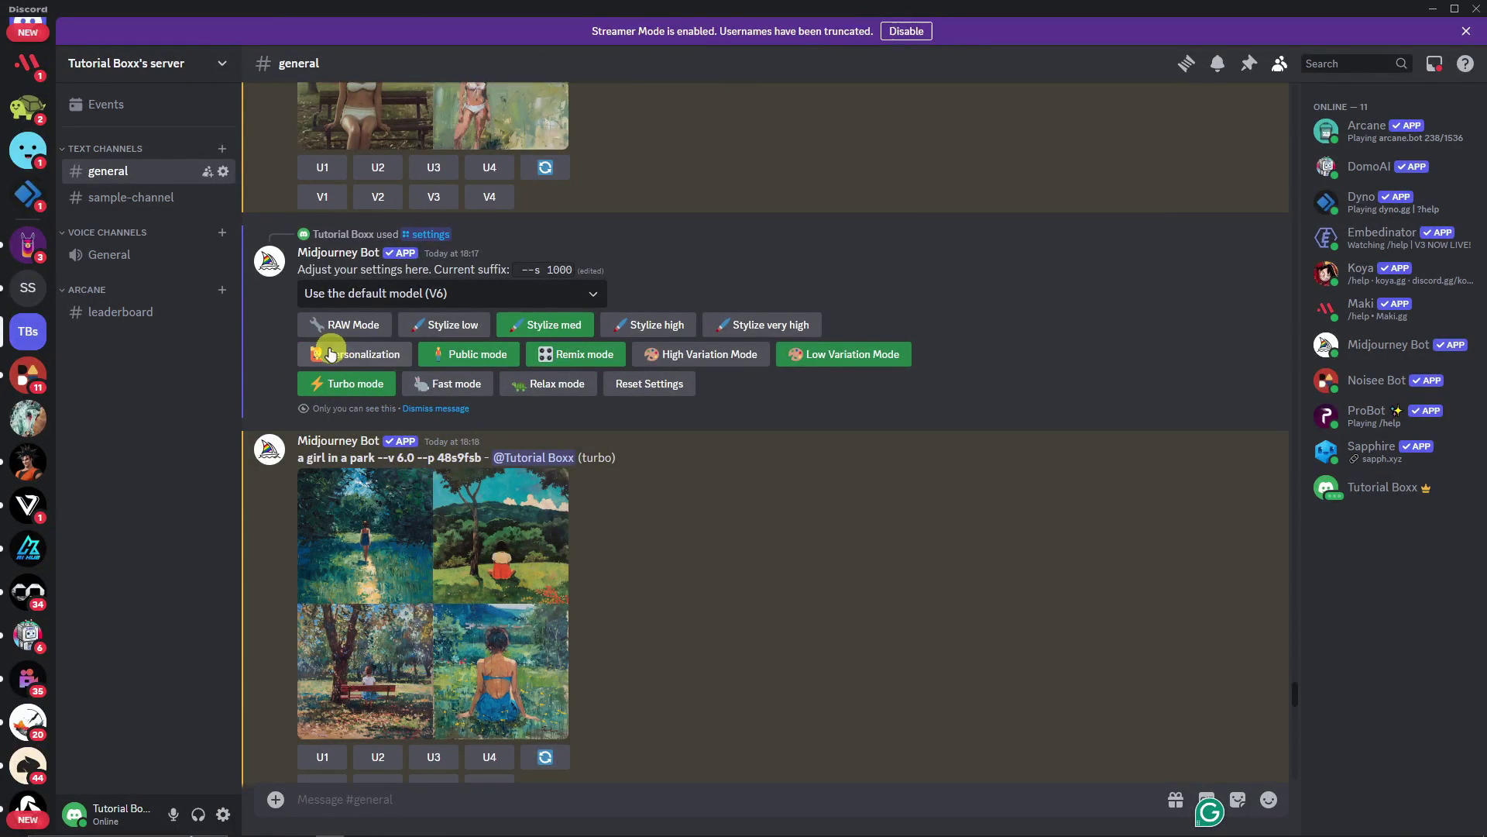
click(331, 354)
scroll(756, 531, down, 6)
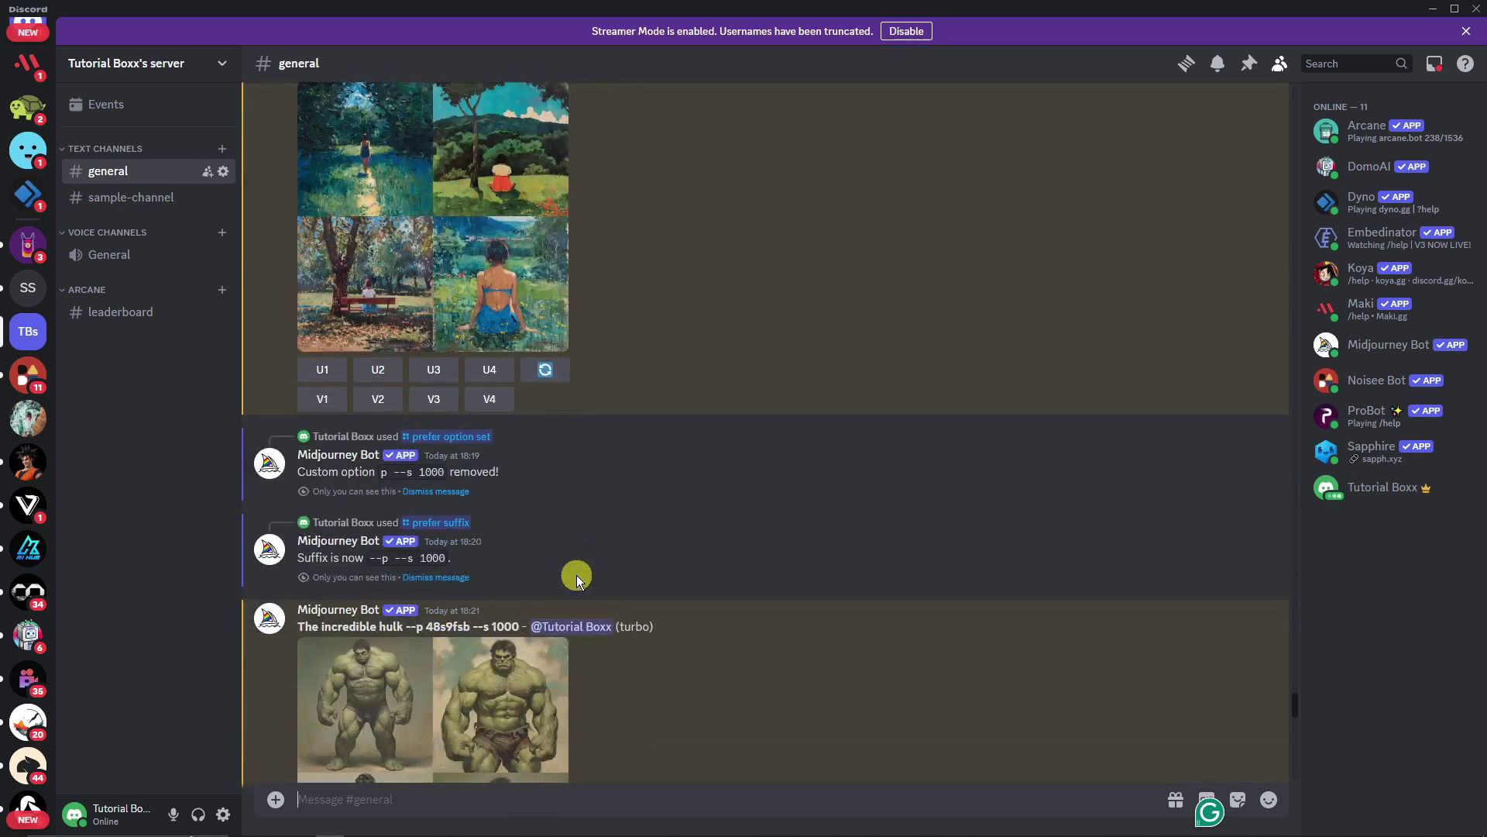
scroll(577, 575, down, 5)
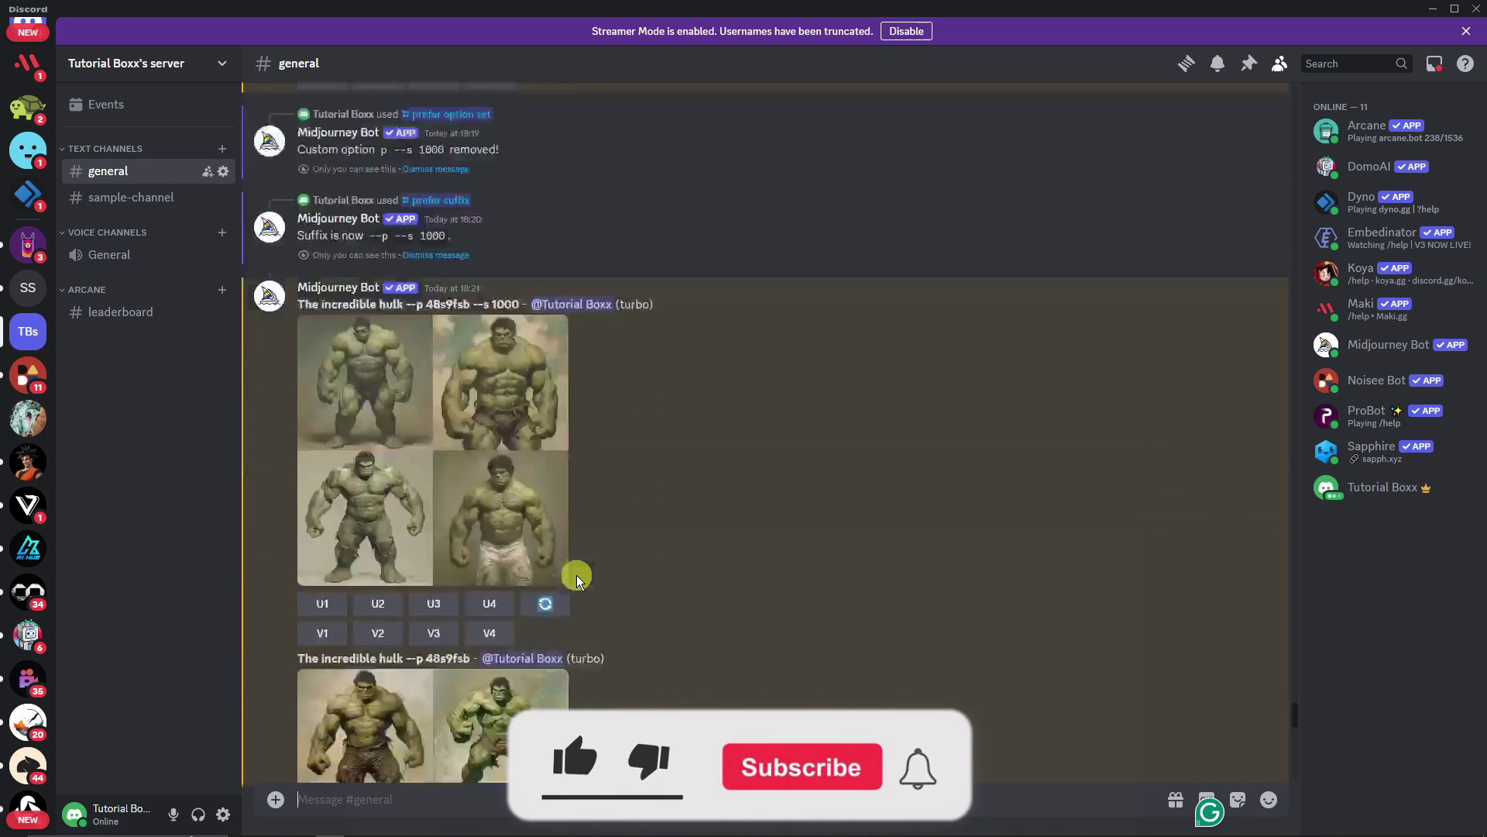
scroll(576, 575, down, 10)
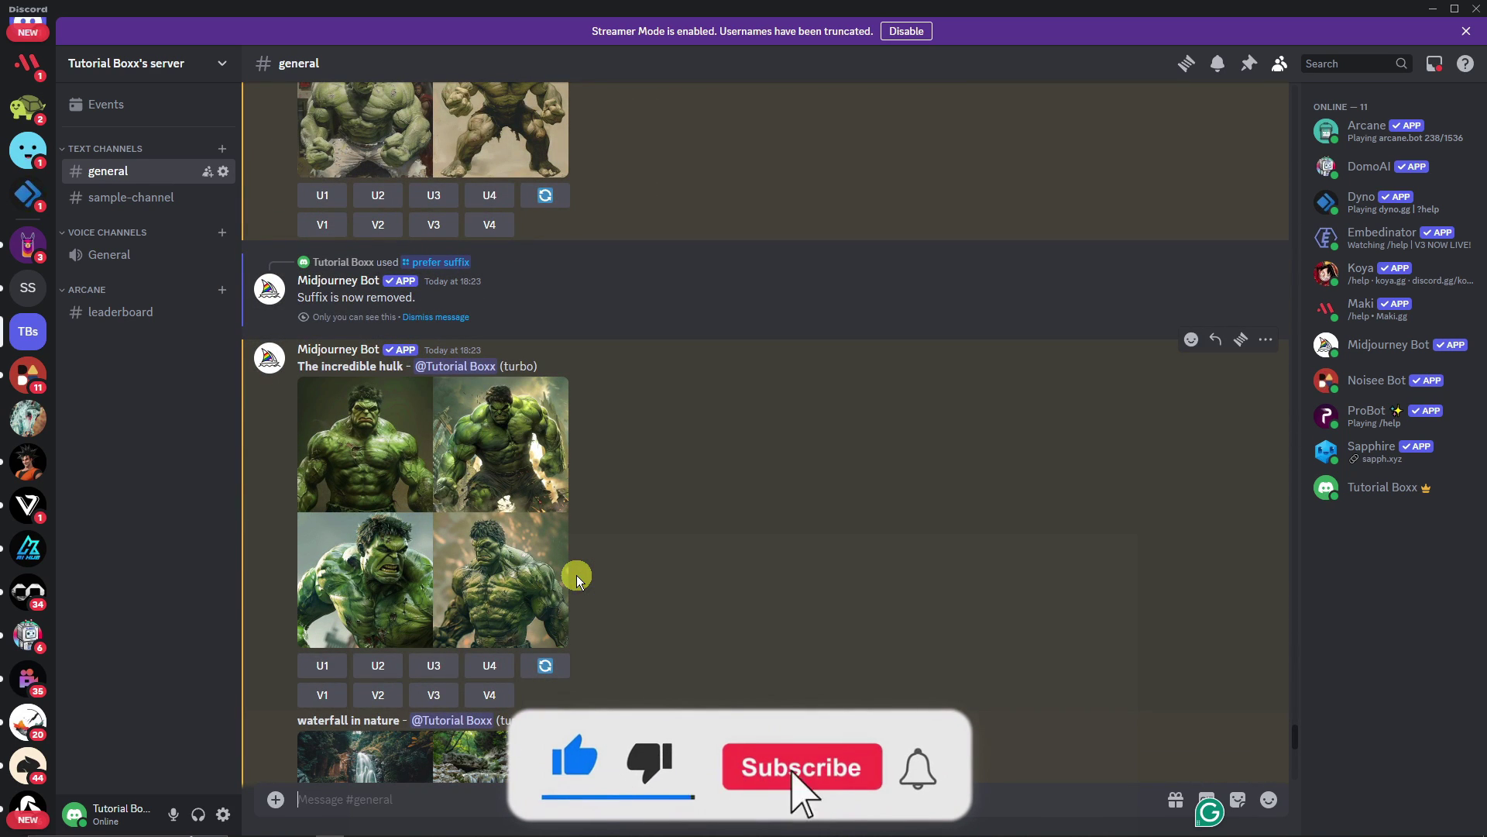